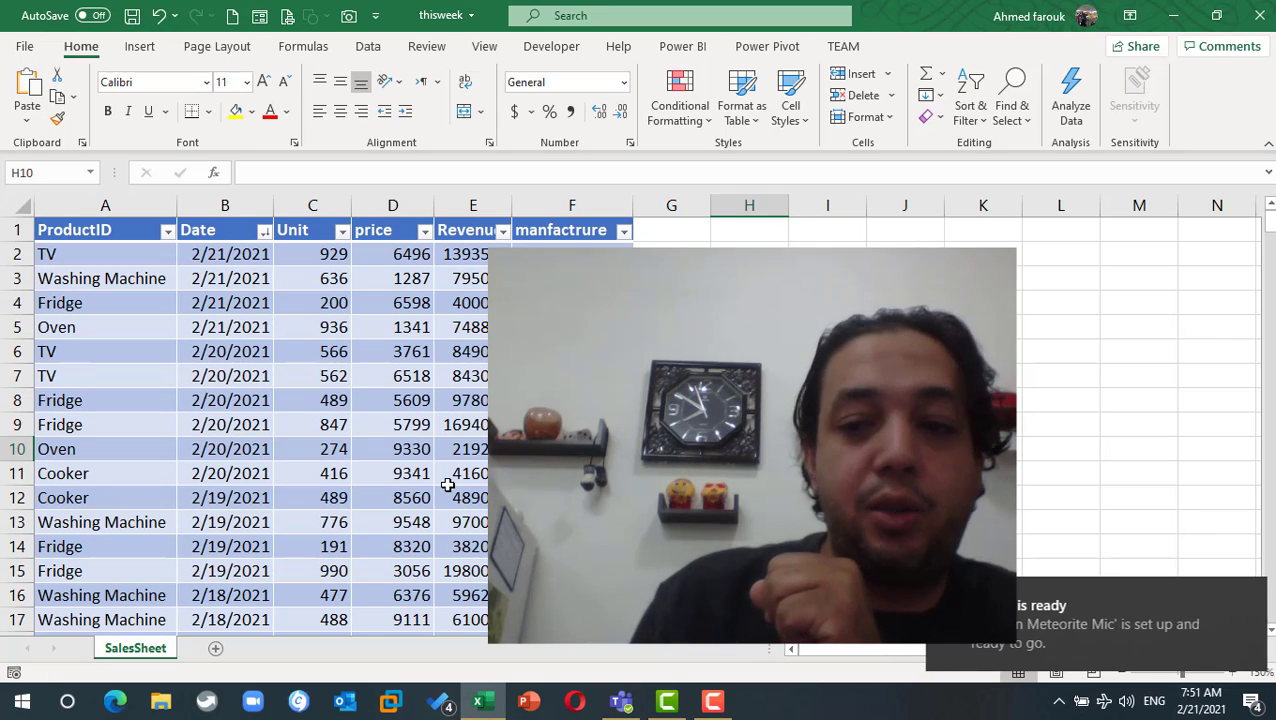
scroll(325, 366, down, 10)
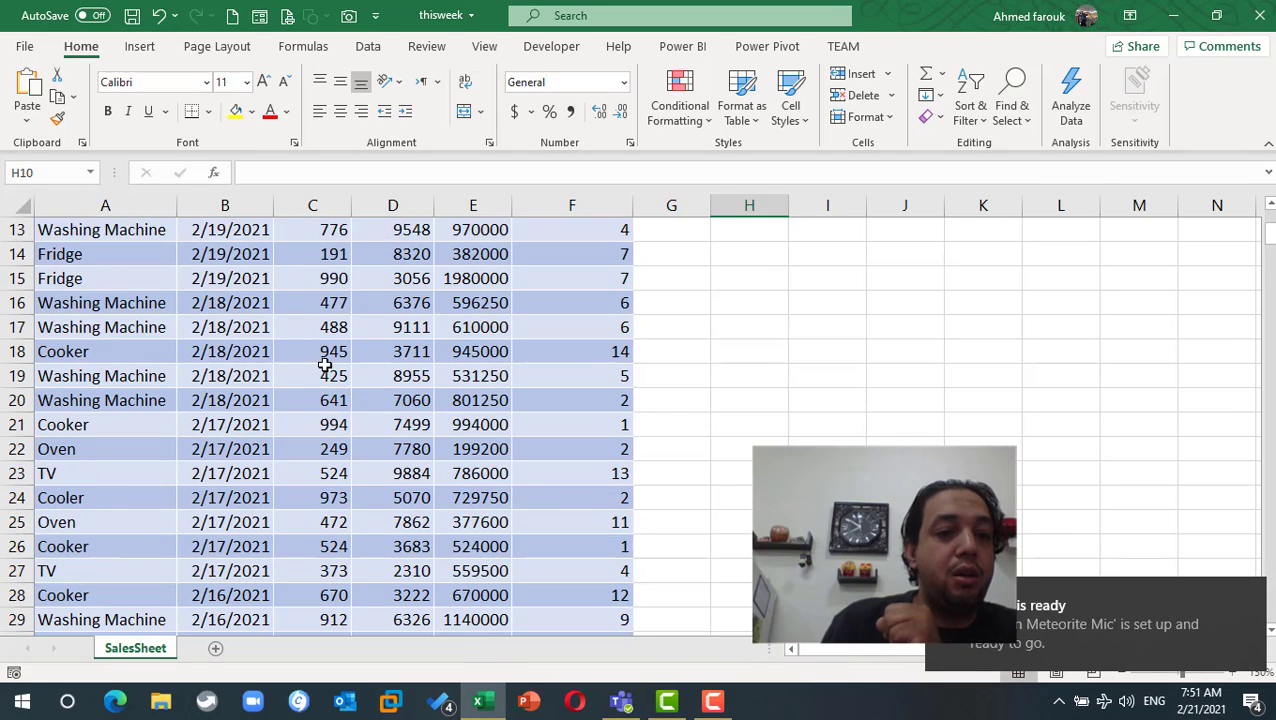
scroll(325, 357, up, 10)
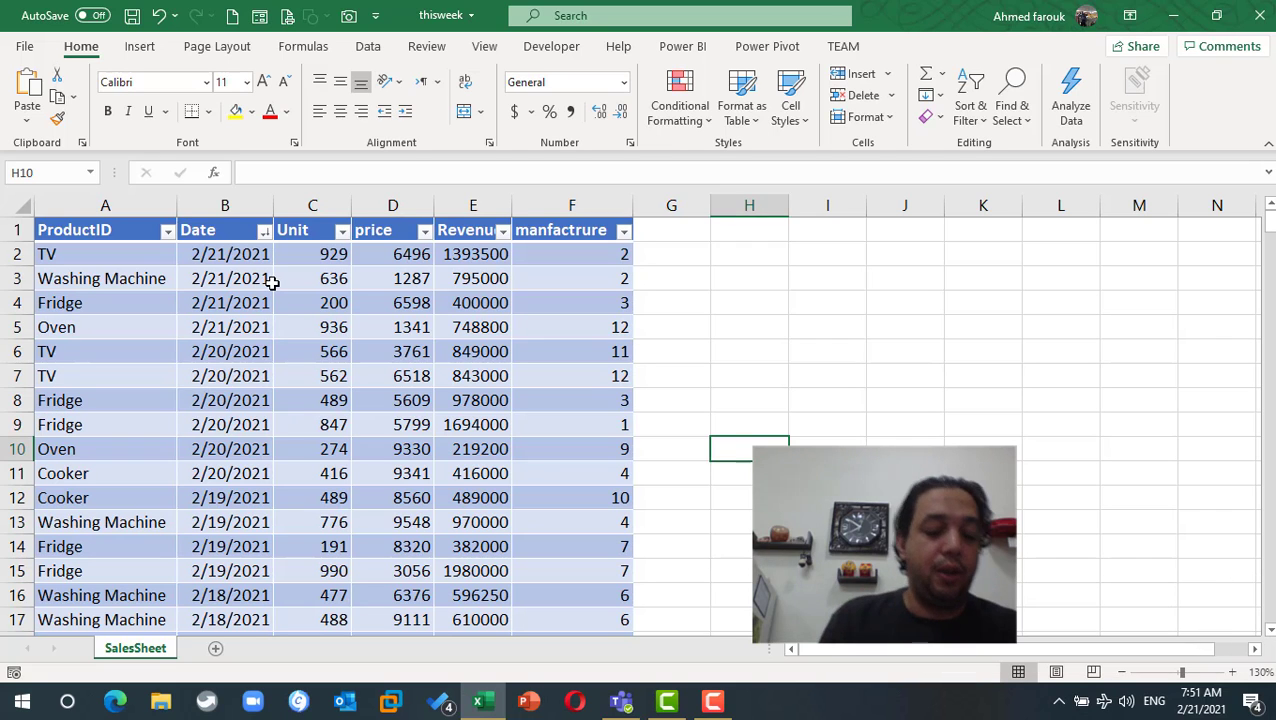
Step: Switch to Access, create a blank database named JustStart and close its default empty table
key(super+r)
key(Return)
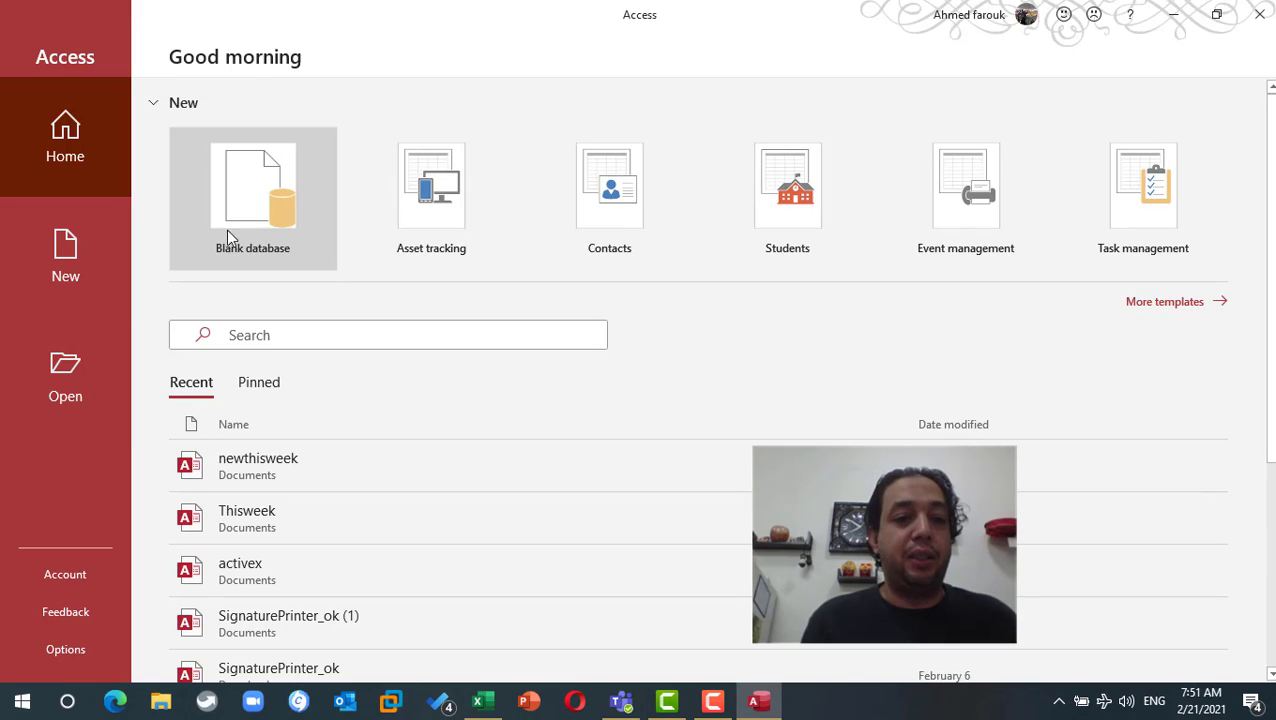
click(242, 210)
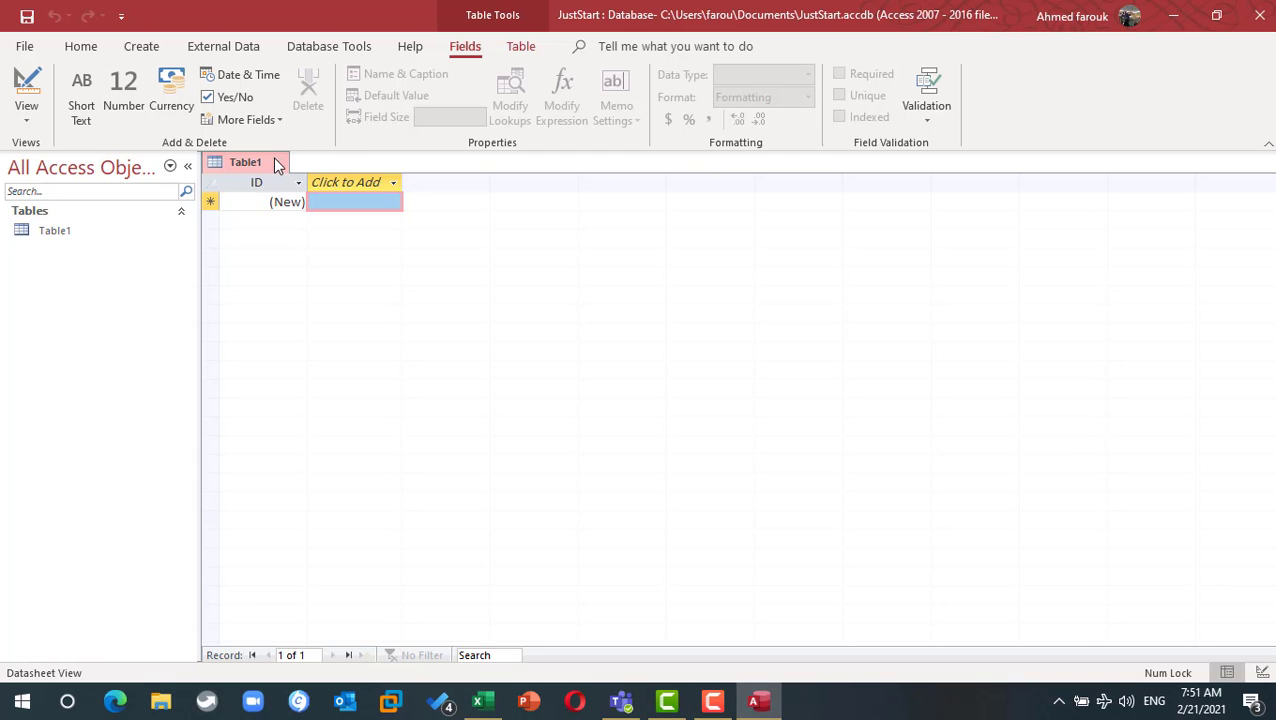
click(278, 163)
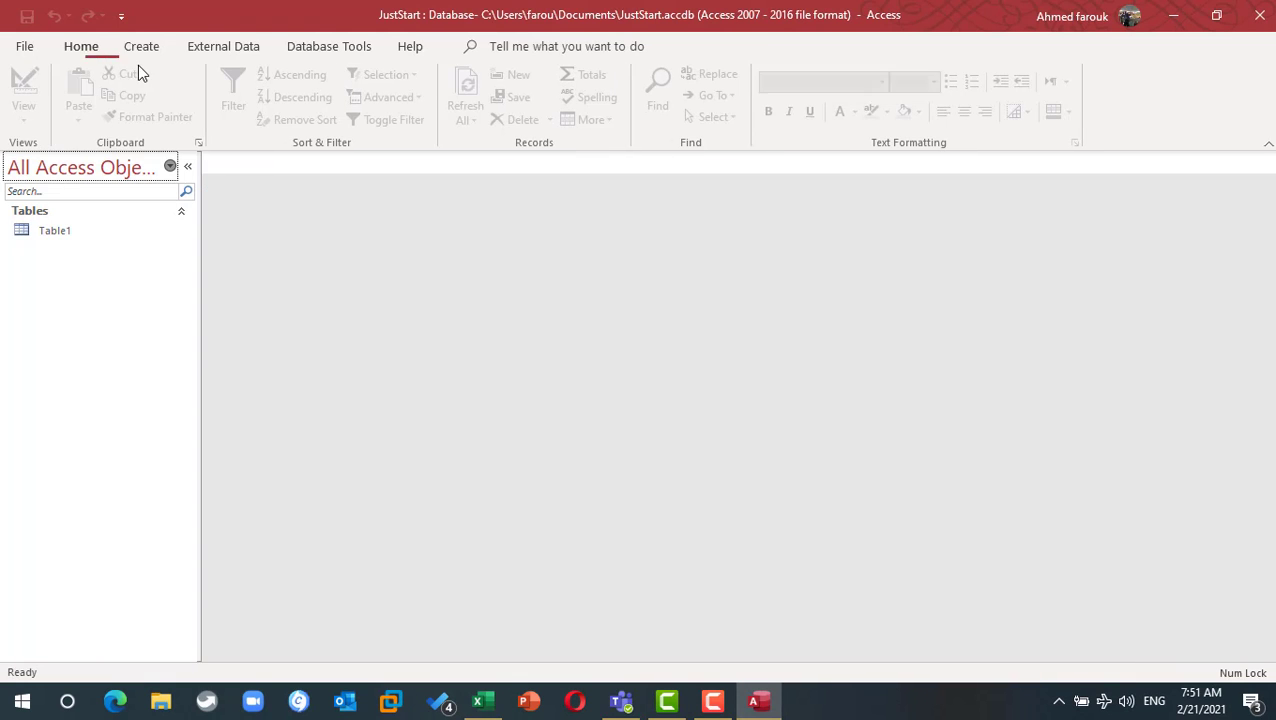
Step: Import the Excel workbook thisweek.xlsx into a new table named SalesSheet without saving the import steps
click(214, 46)
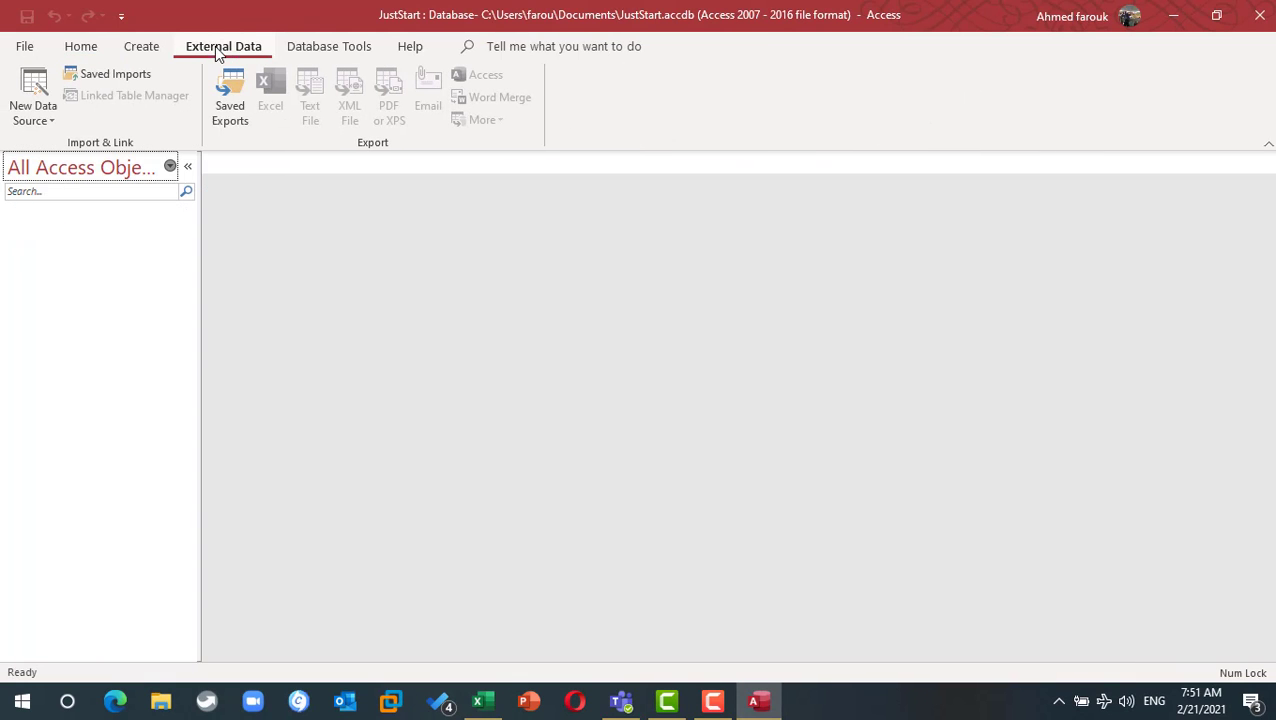
click(45, 112)
mouse_move(117, 160)
click(238, 174)
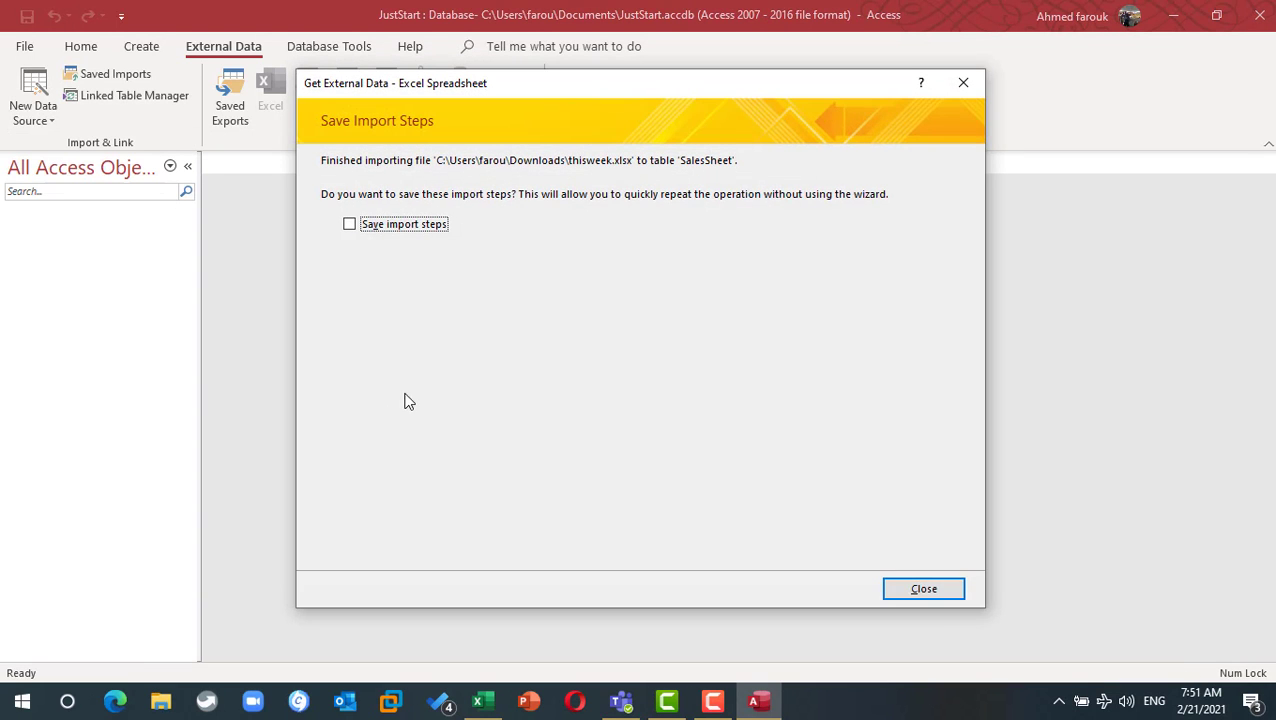
click(918, 587)
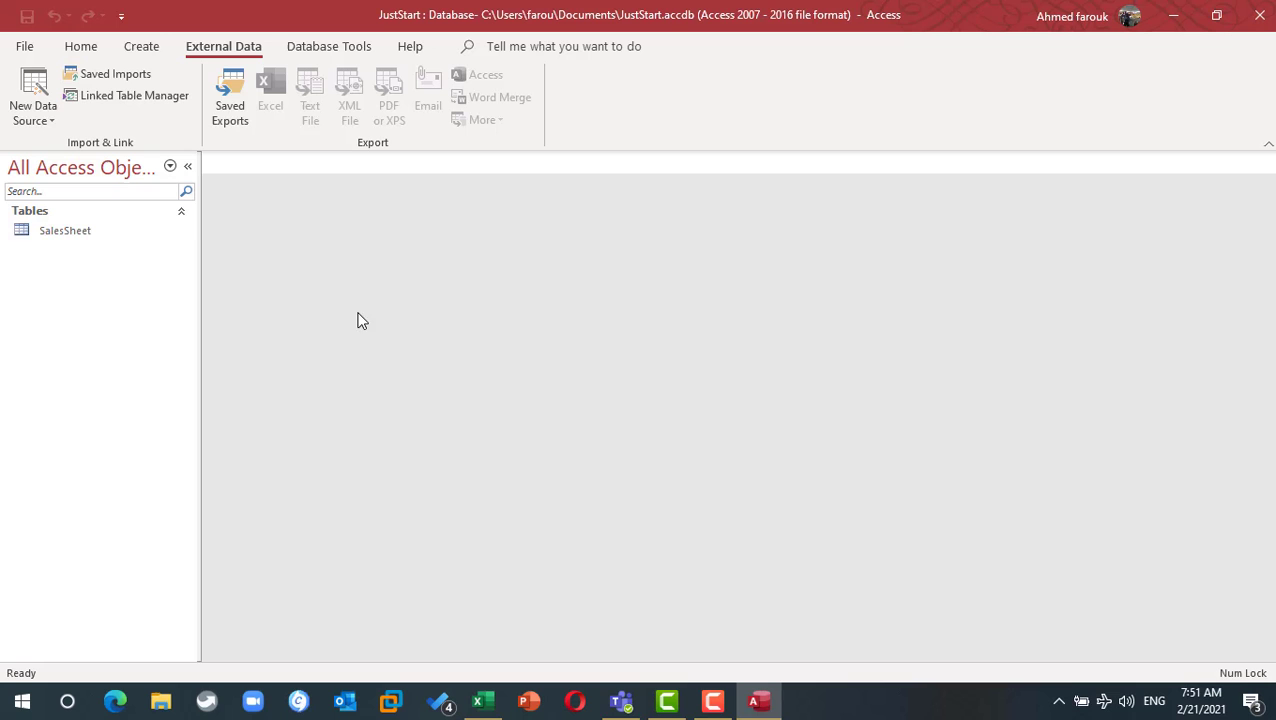
Step: Open the SalesSheet table, check its imported records through to the last one, and close it
click(139, 232)
double_click(139, 232)
click(361, 655)
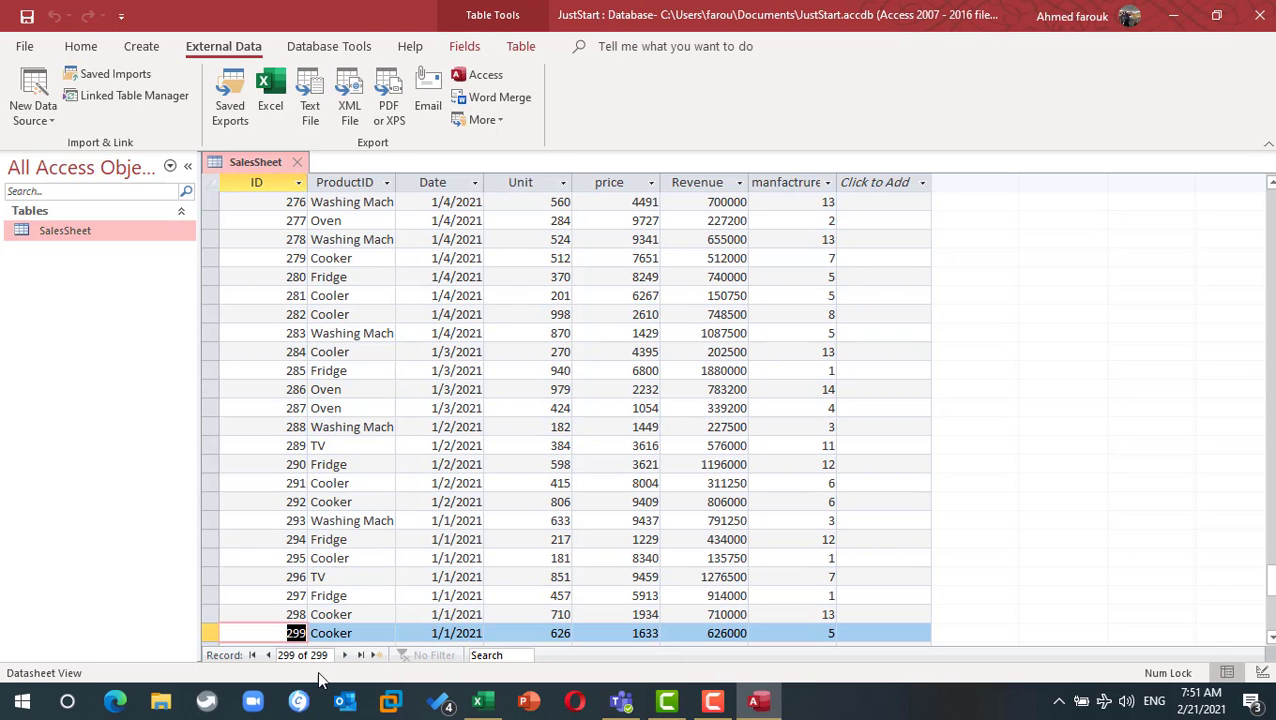
click(297, 162)
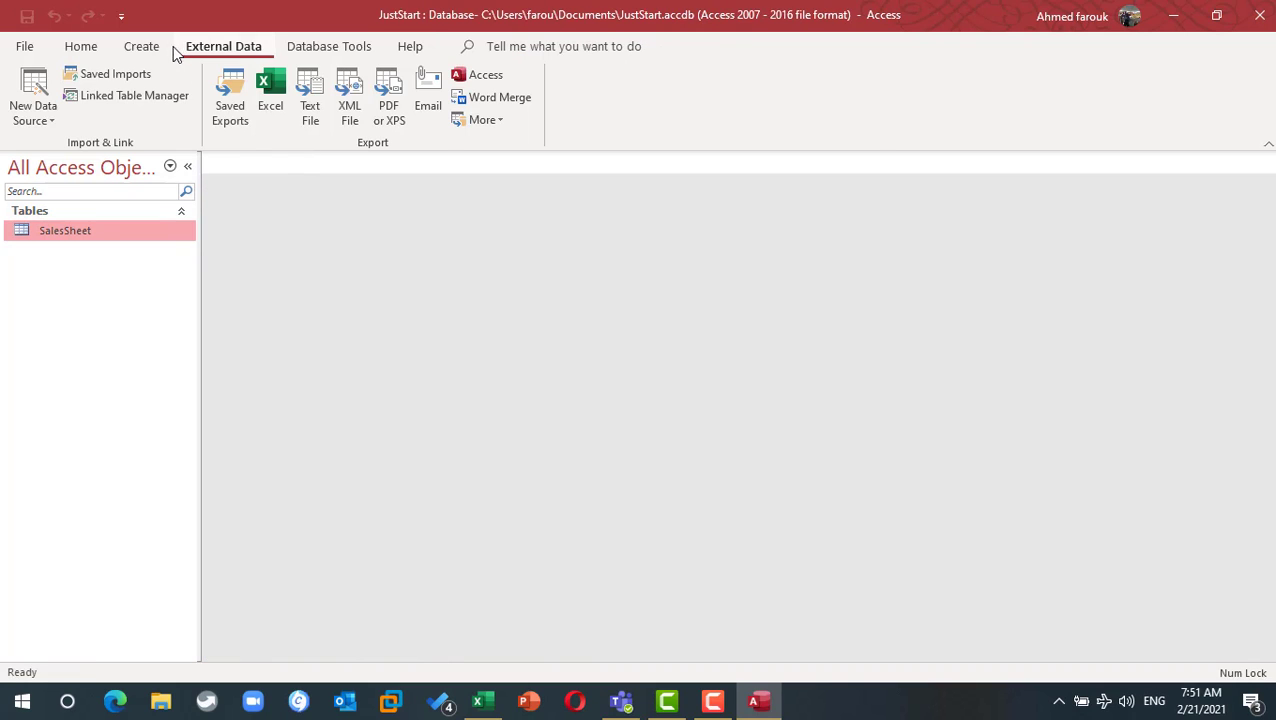
Step: Create a new query design based on the SalesSheet table, with totals enabled and the table's field list enlarged
click(160, 46)
click(297, 108)
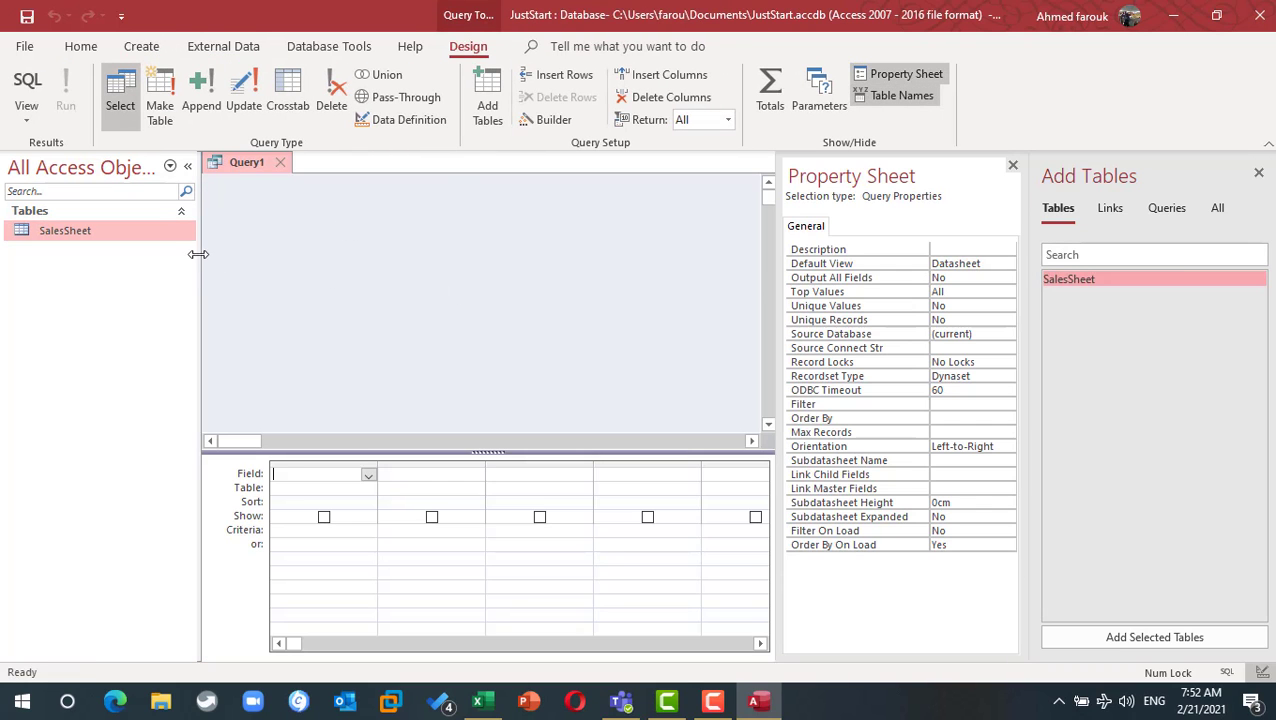
drag(1069, 279, 575, 250)
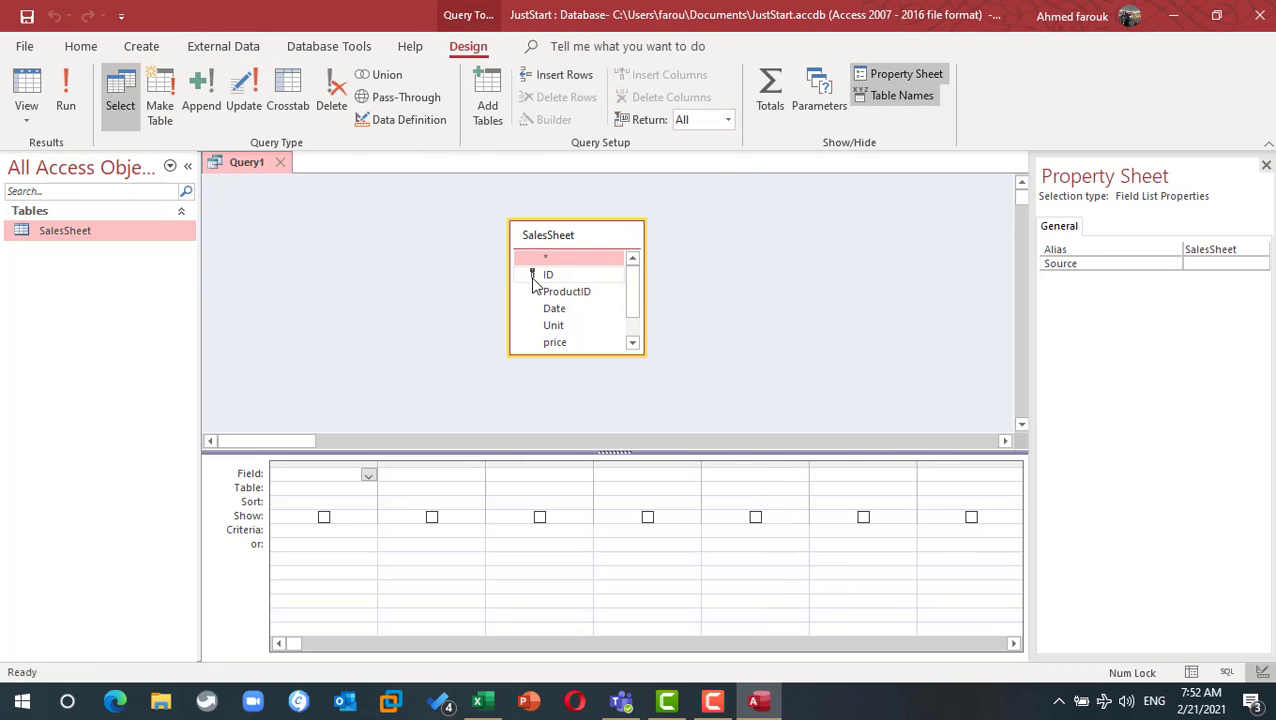
click(770, 100)
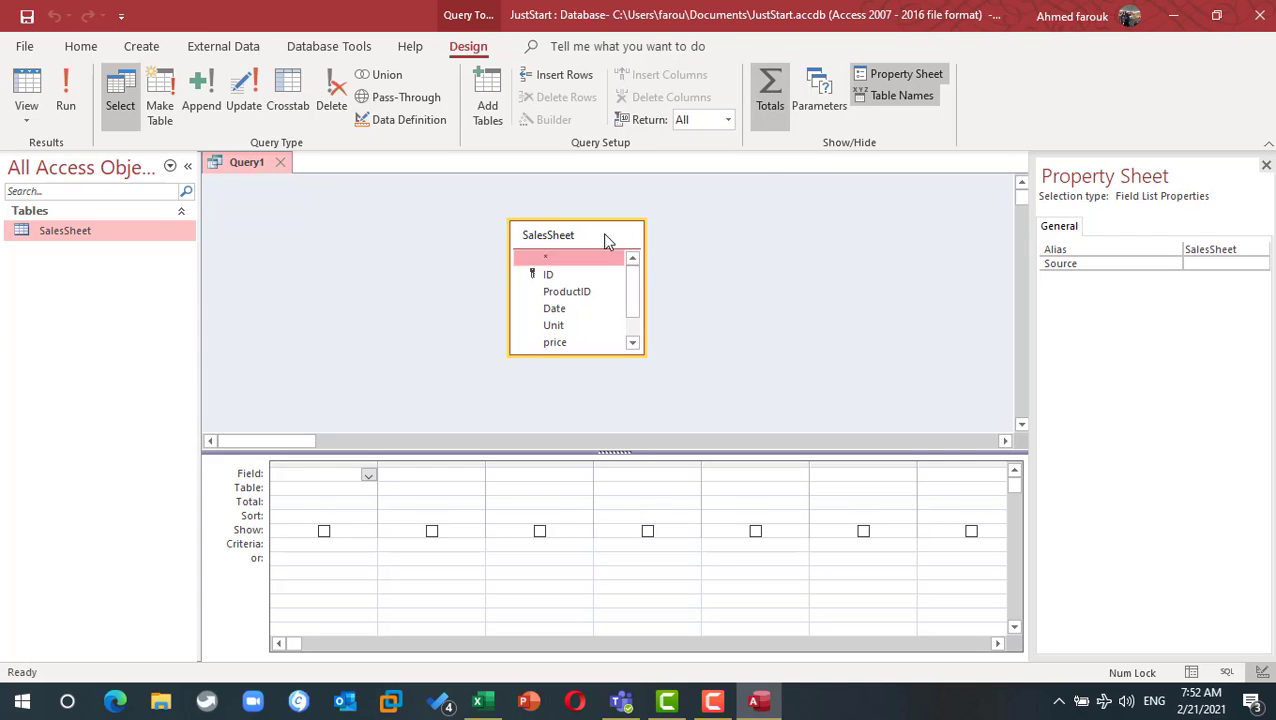
drag(601, 221, 601, 193)
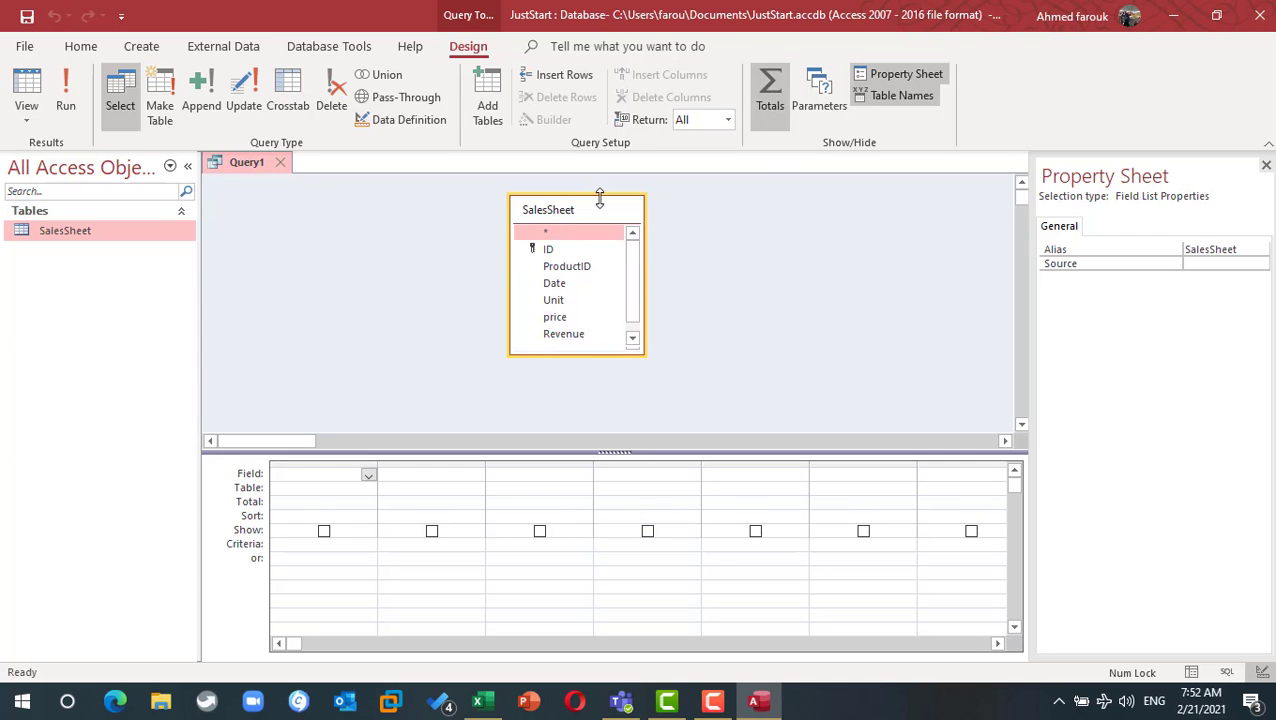
Step: Add the ID field to the query and set its total to Count
double_click(571, 247)
click(358, 503)
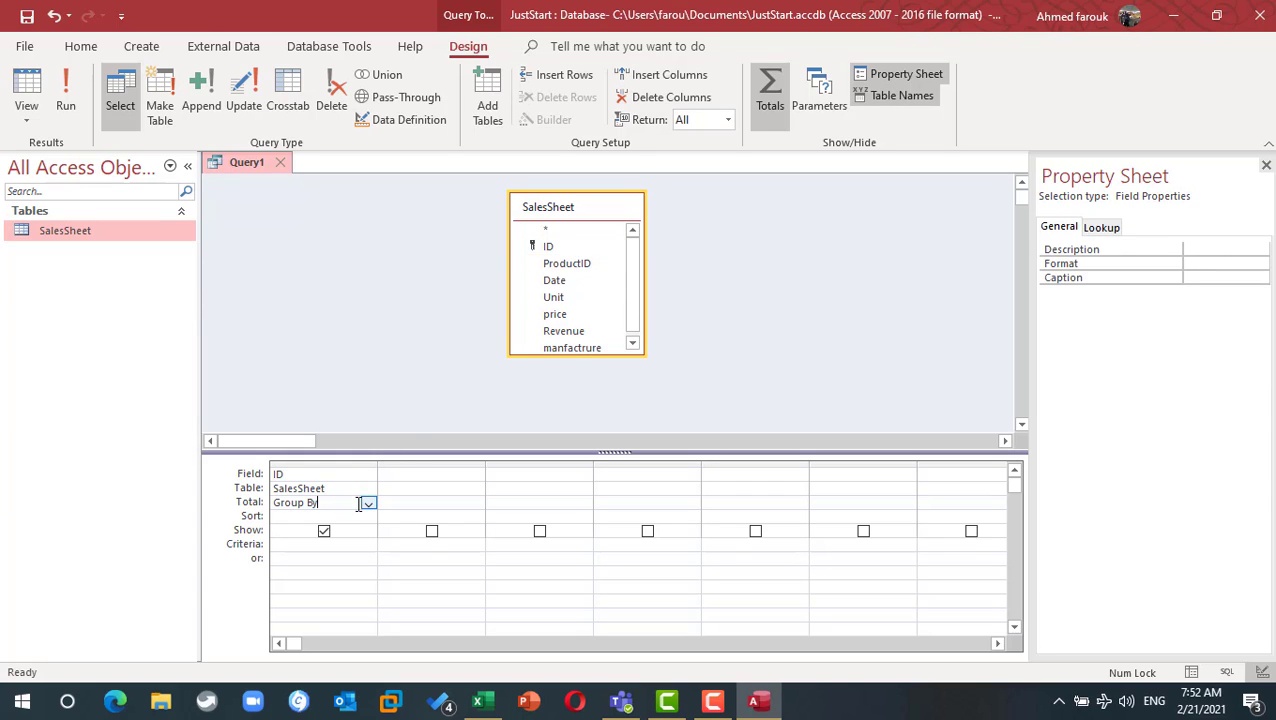
click(380, 505)
click(360, 503)
click(368, 504)
click(333, 583)
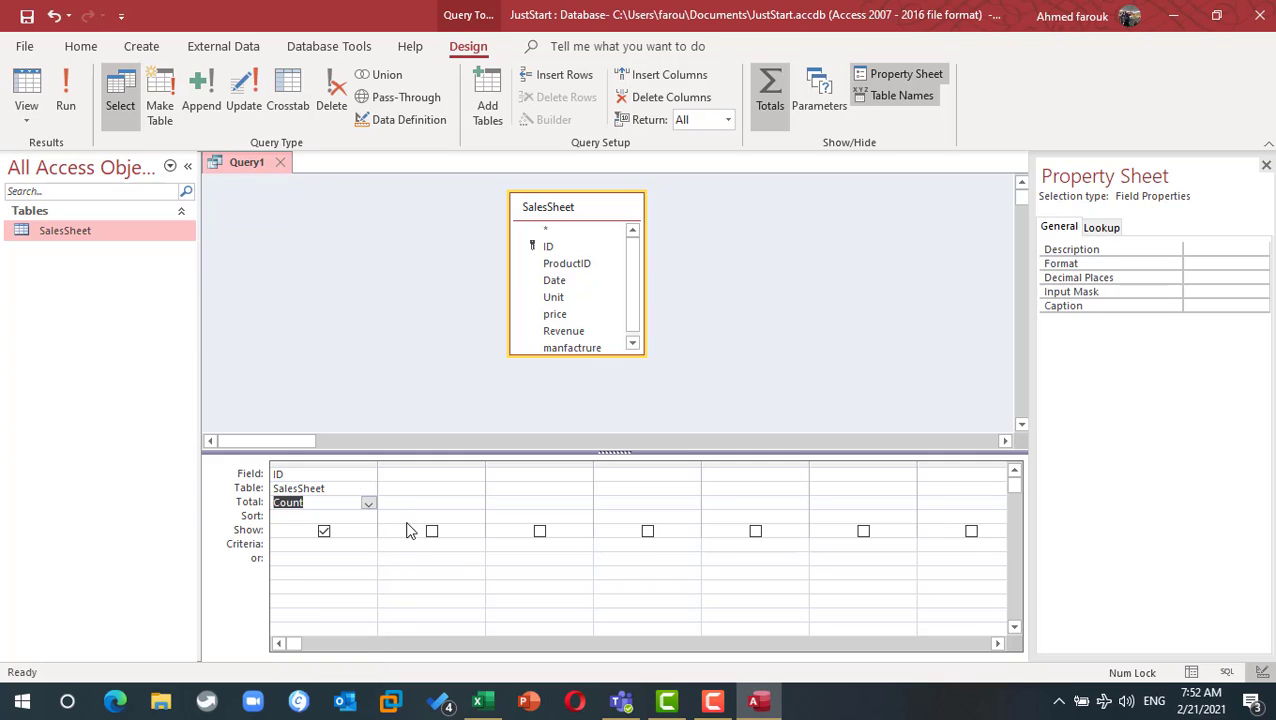
Step: Add the Date field to the query and set its total to Where
click(606, 291)
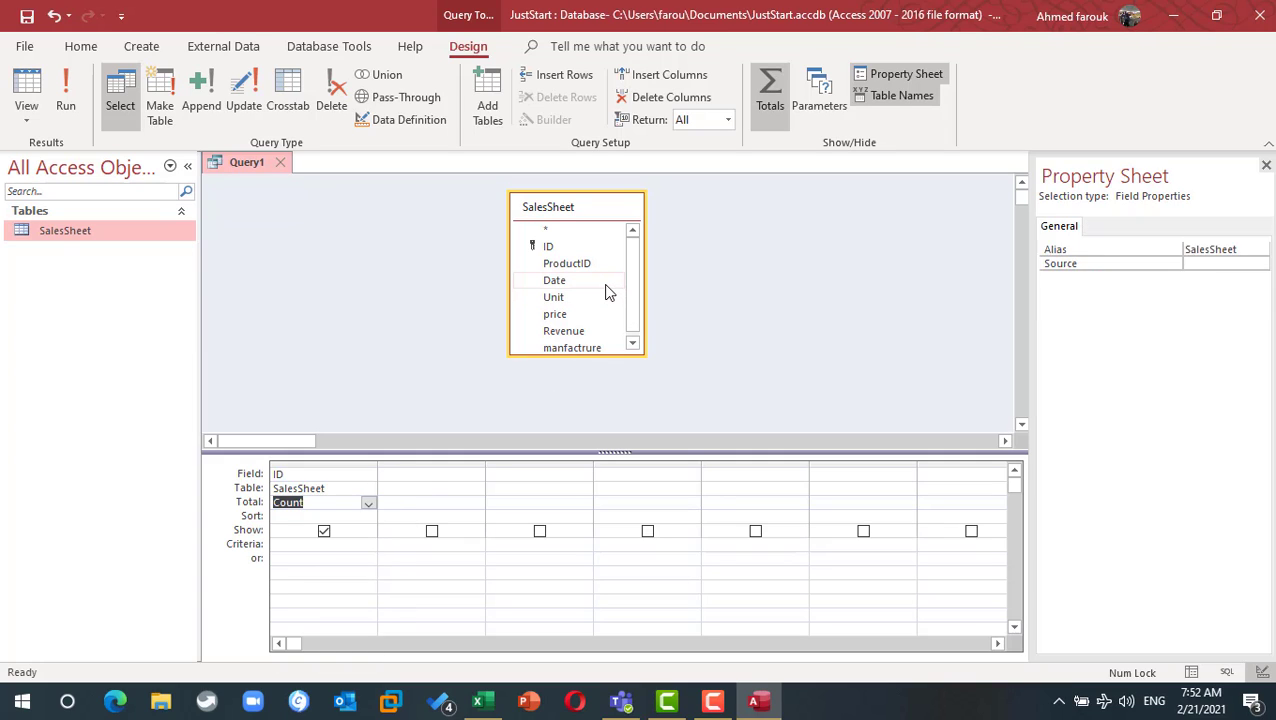
double_click(549, 284)
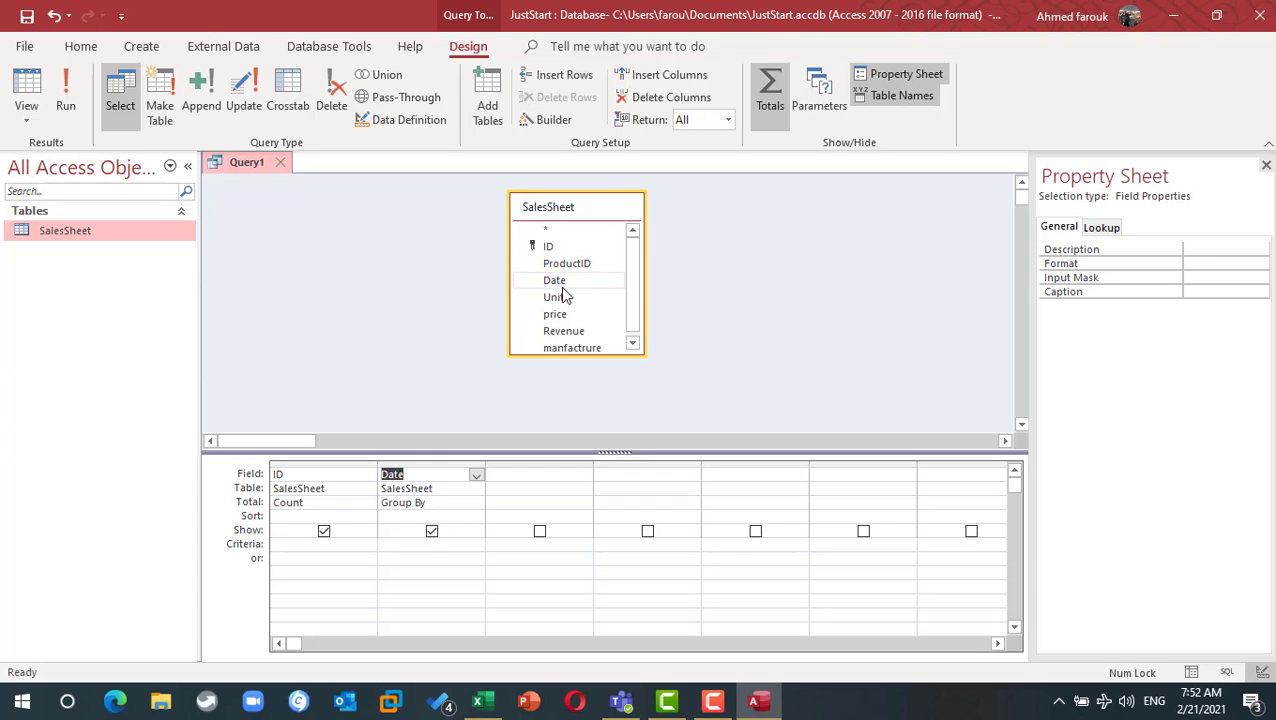
click(444, 502)
click(476, 502)
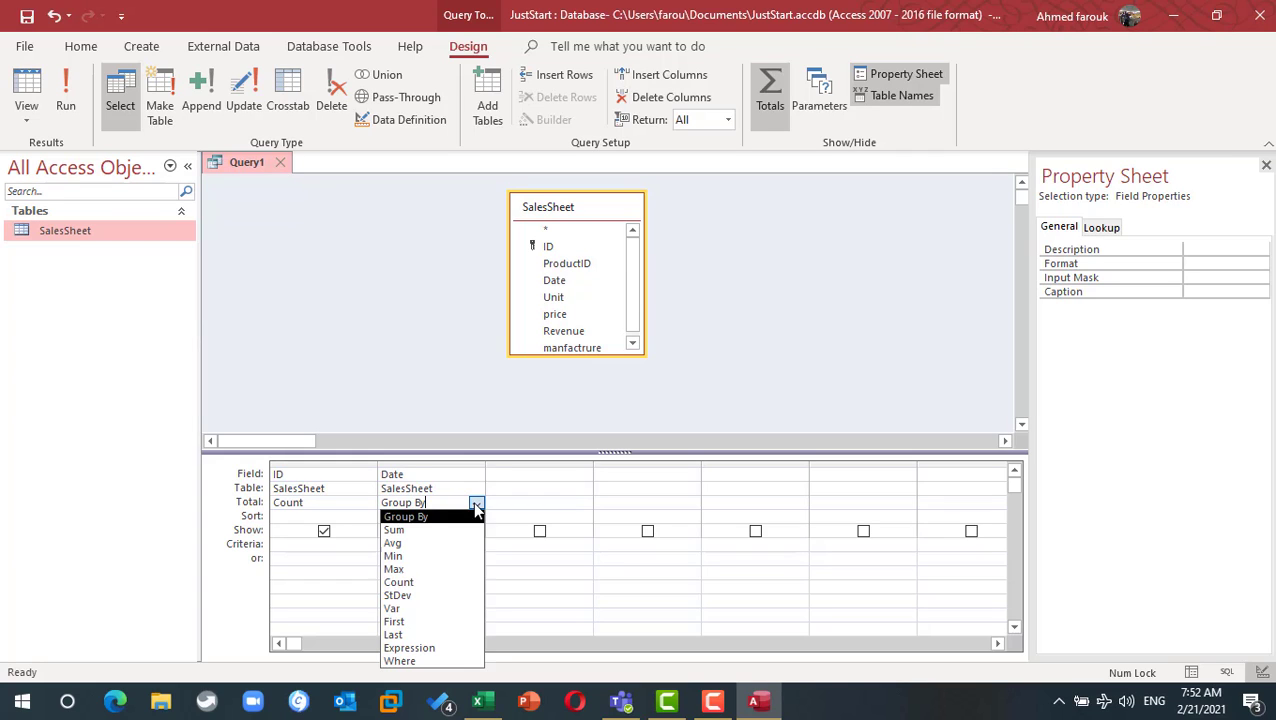
click(445, 664)
Step: Set the Date field's criteria to Between Date() And Date()+7 and run the query
click(435, 543)
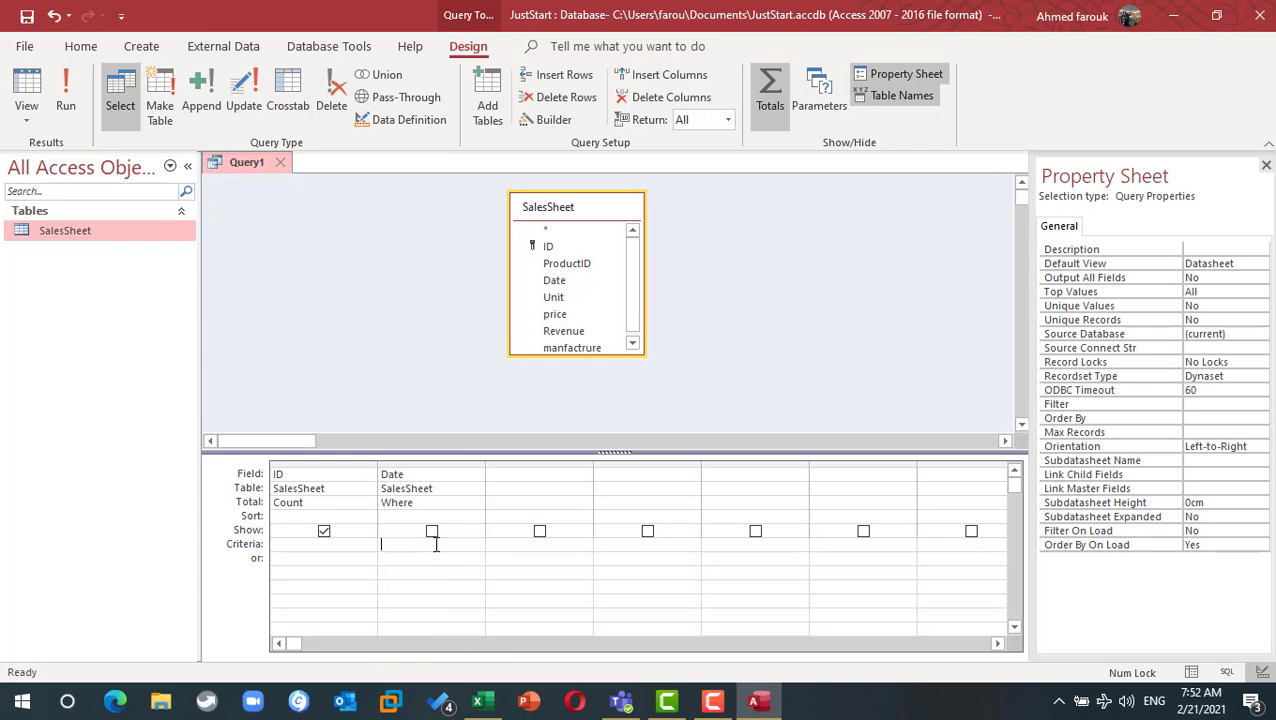
text(between)
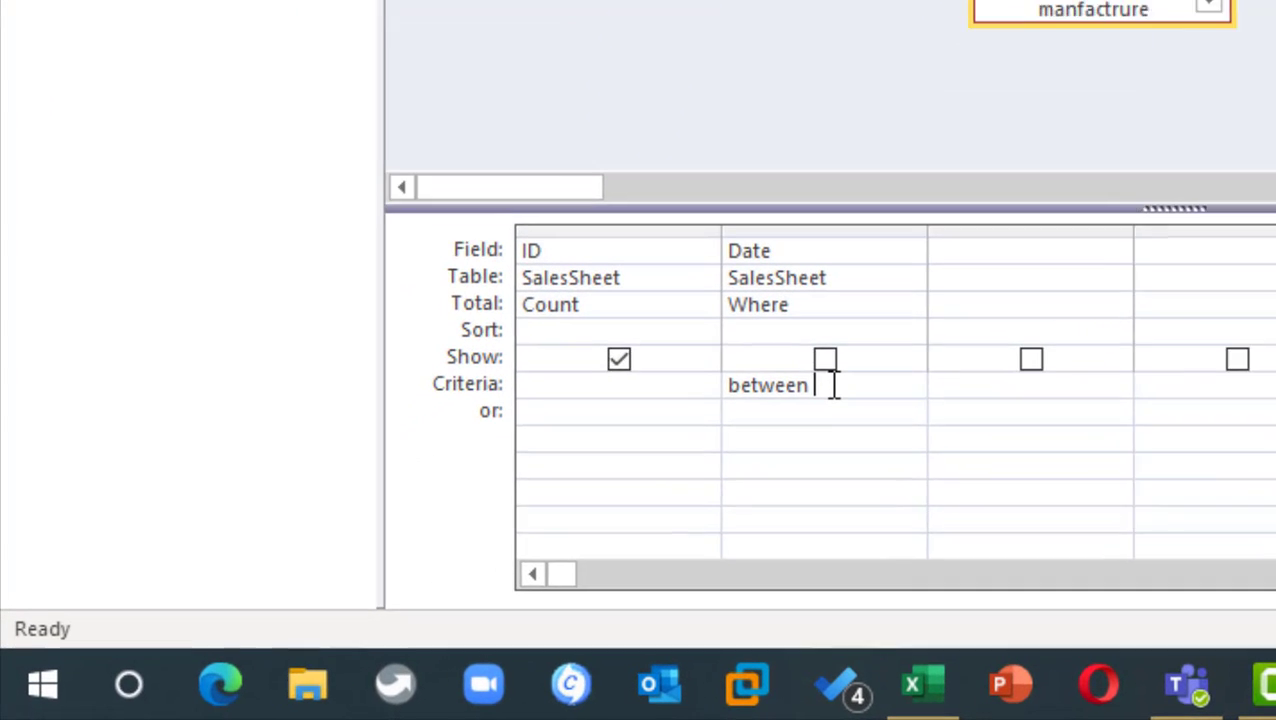
text( now())
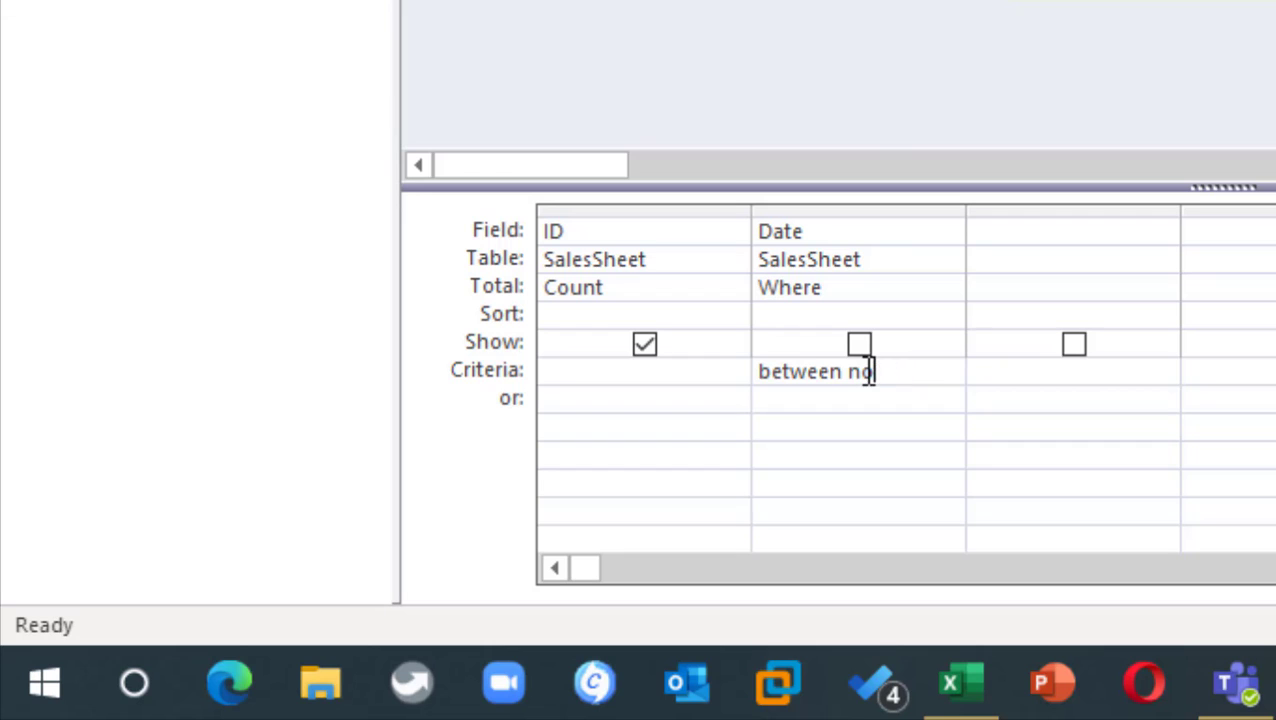
key(BackSpace)
key(BackSpace)
text(date)
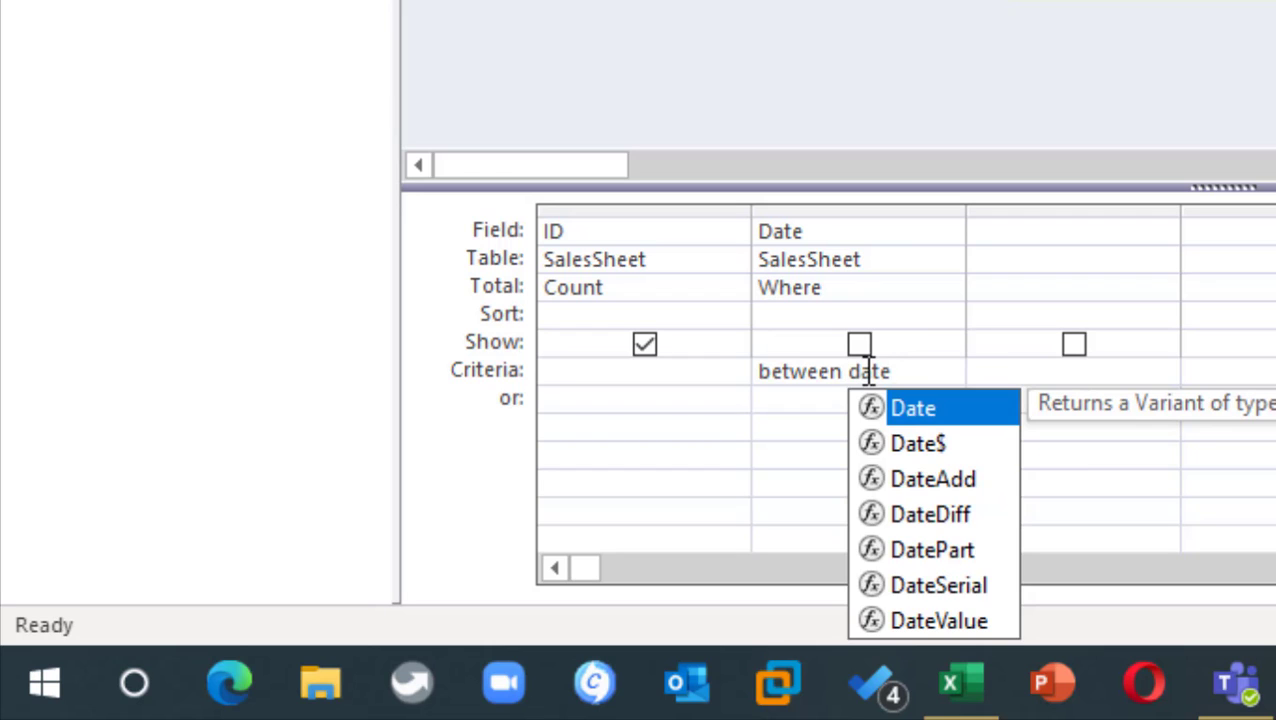
text(() and da)
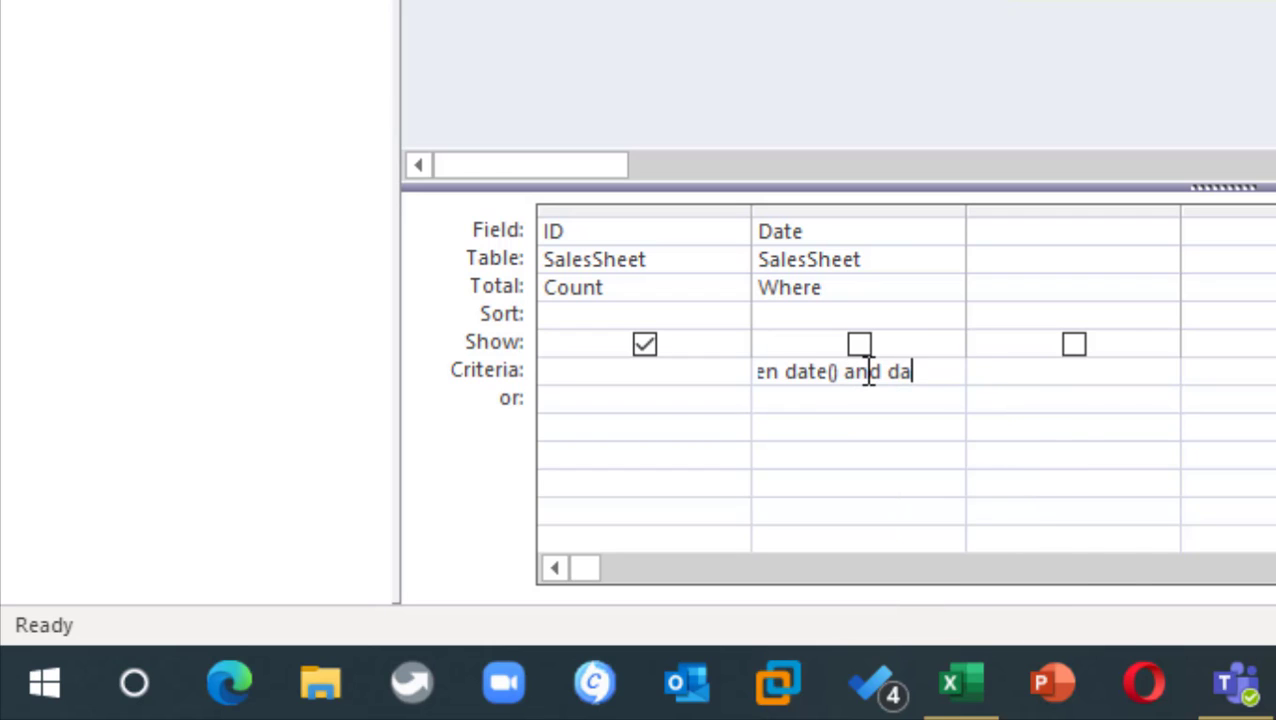
text(te()+7)
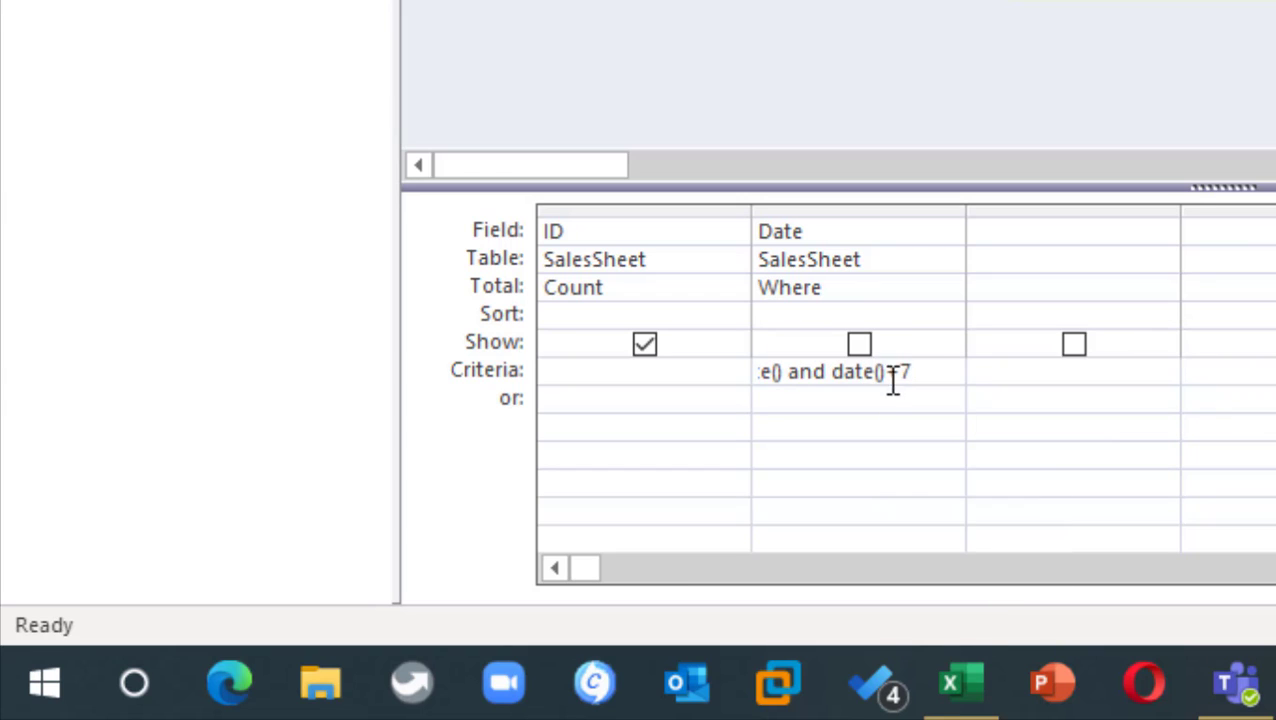
click(899, 405)
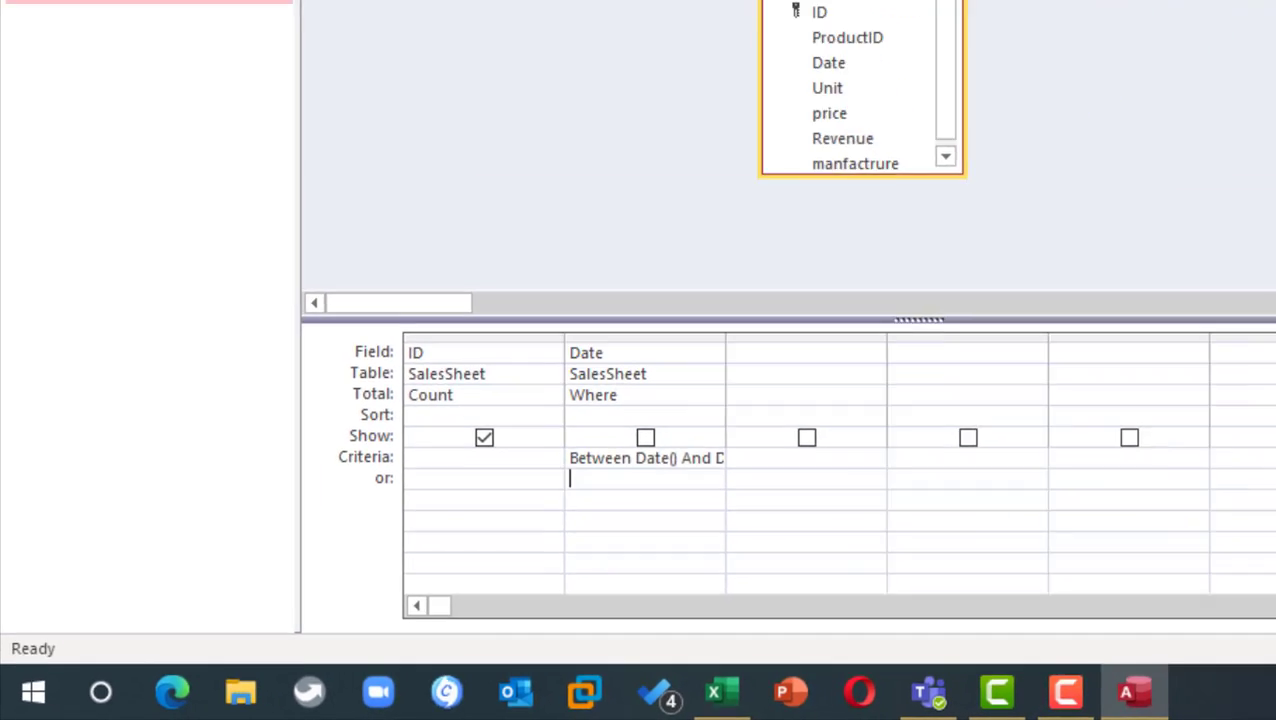
click(68, 90)
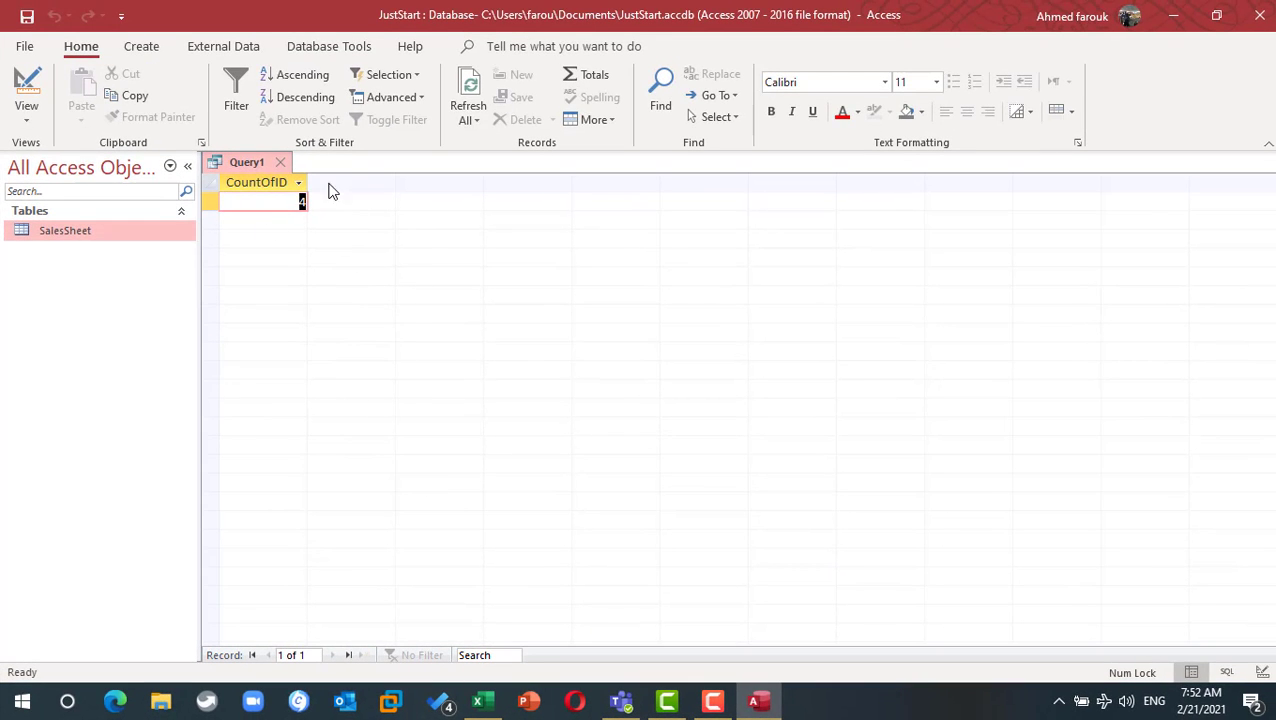
Step: Save the query as Thisweek and close it
click(27, 16)
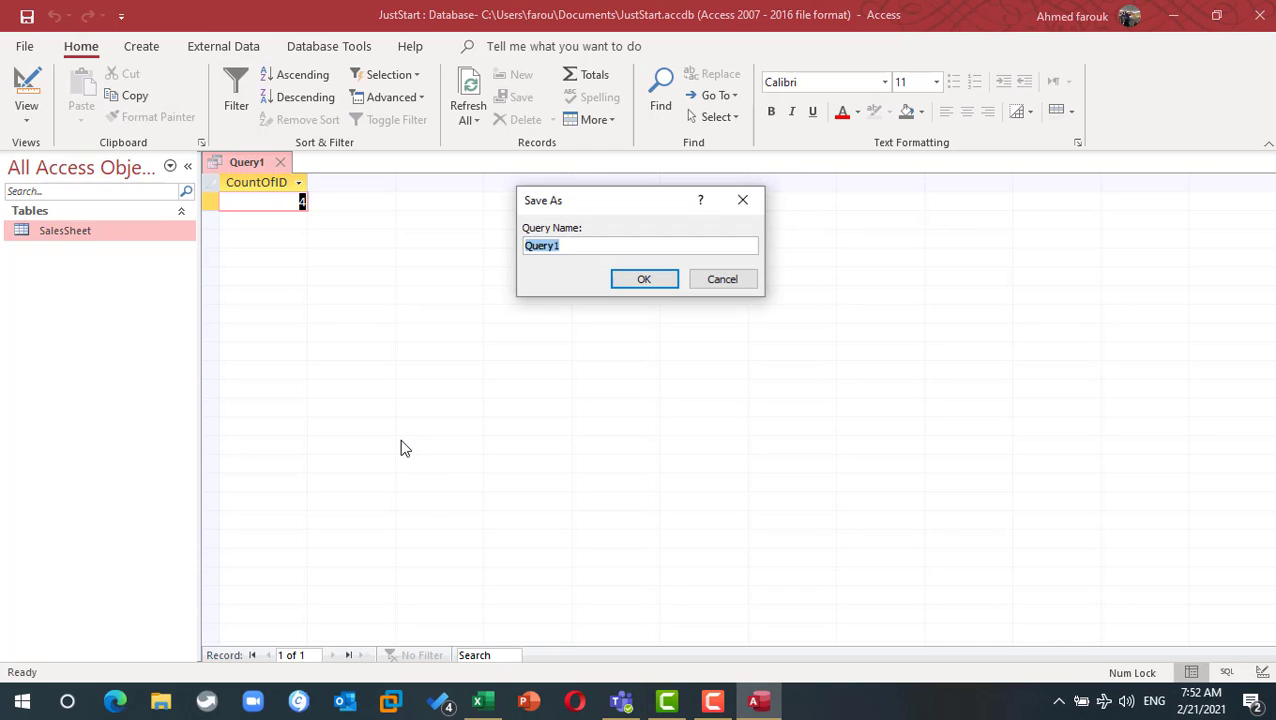
text(Thiswe)
key(BackSpace)
text(week)
key(Return)
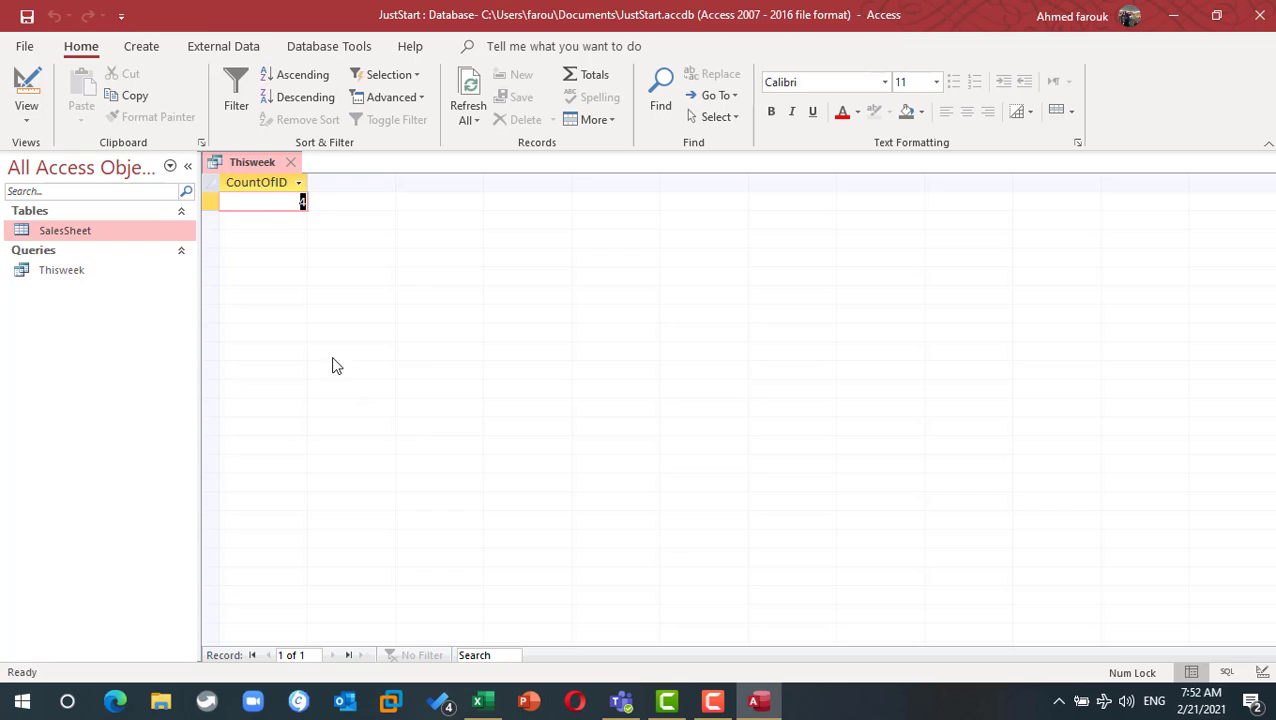
click(296, 163)
Step: Duplicate the Thisweek query under the name ListThisweek
click(106, 269)
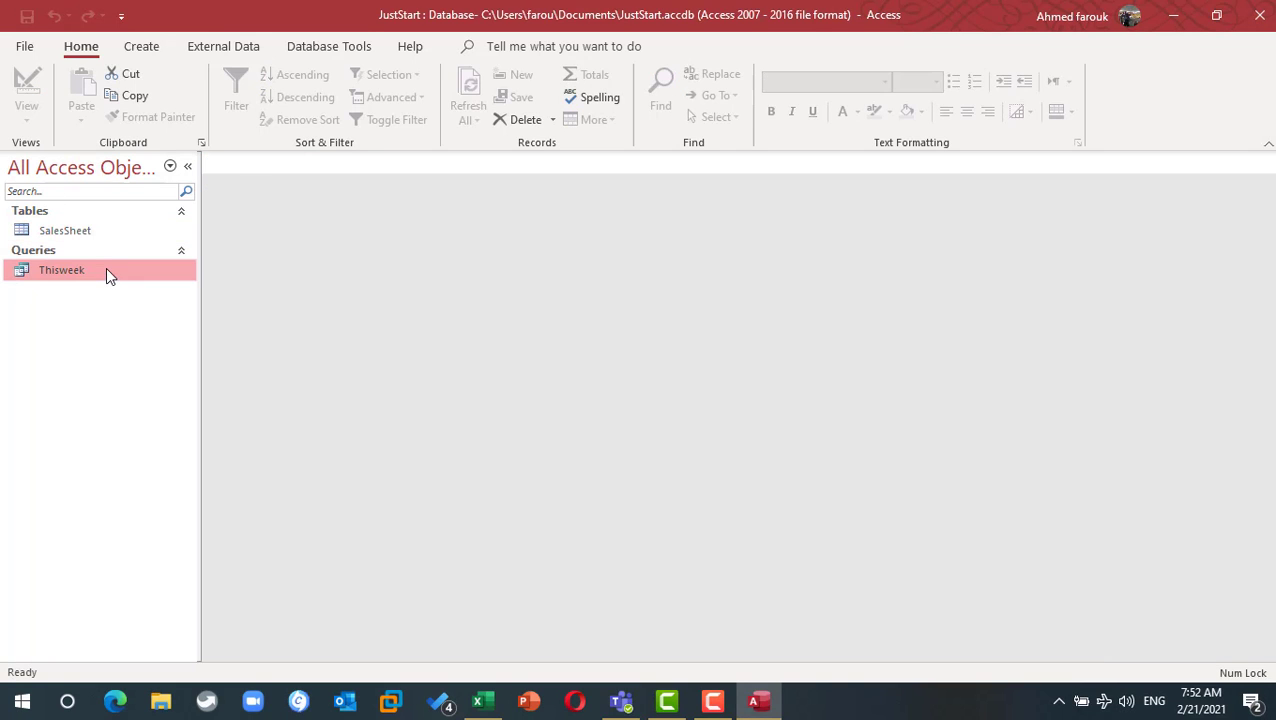
key(ctrl+c)
key(ctrl+v)
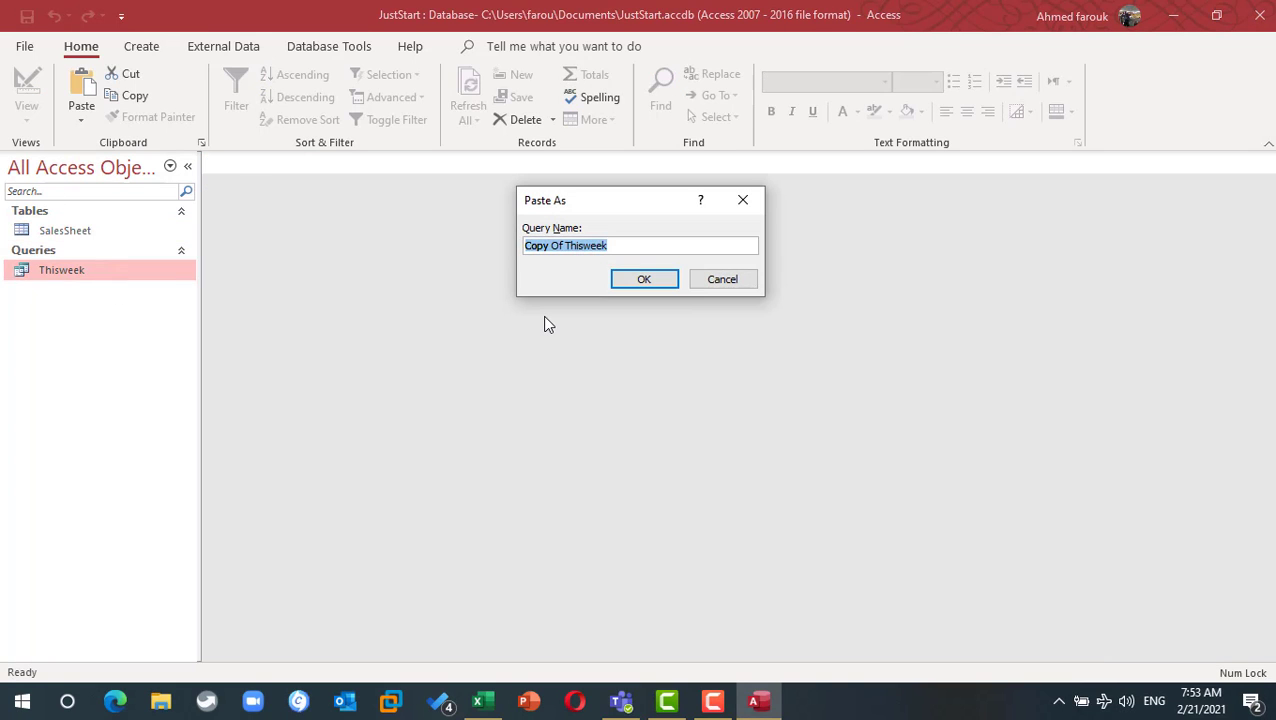
key(Home)
key(Delete)
key(Delete)
key(Delete)
key(Delete)
key(Delete)
key(Delete)
key(Delete)
key(Delete)
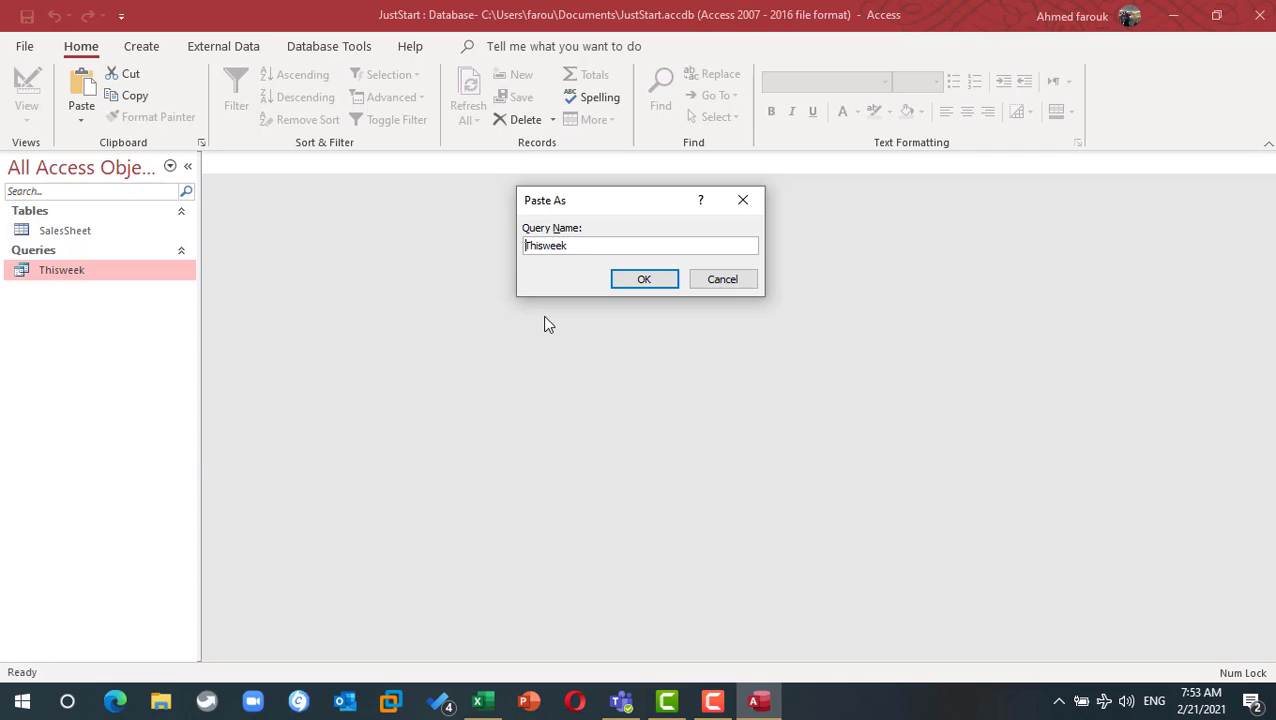
text(List)
key(Return)
Step: Open the ListThisweek query in Design View and turn off its totals
click(138, 264)
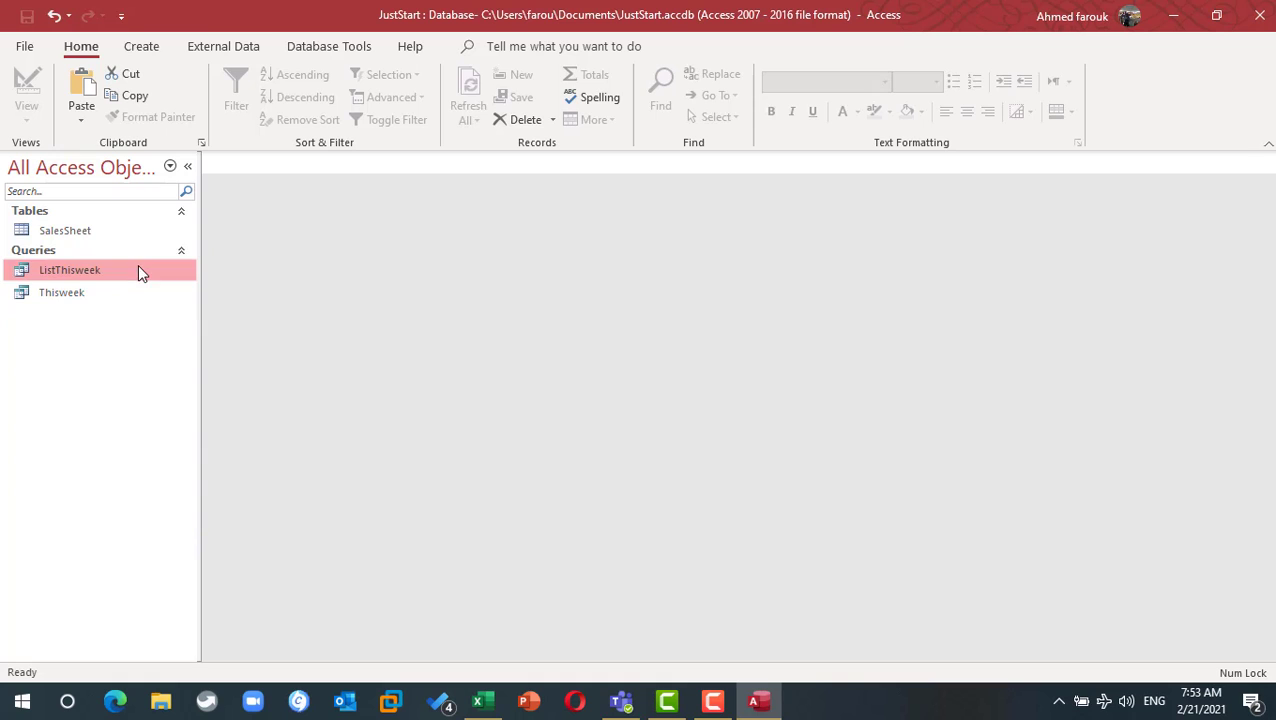
right_click(138, 264)
click(215, 305)
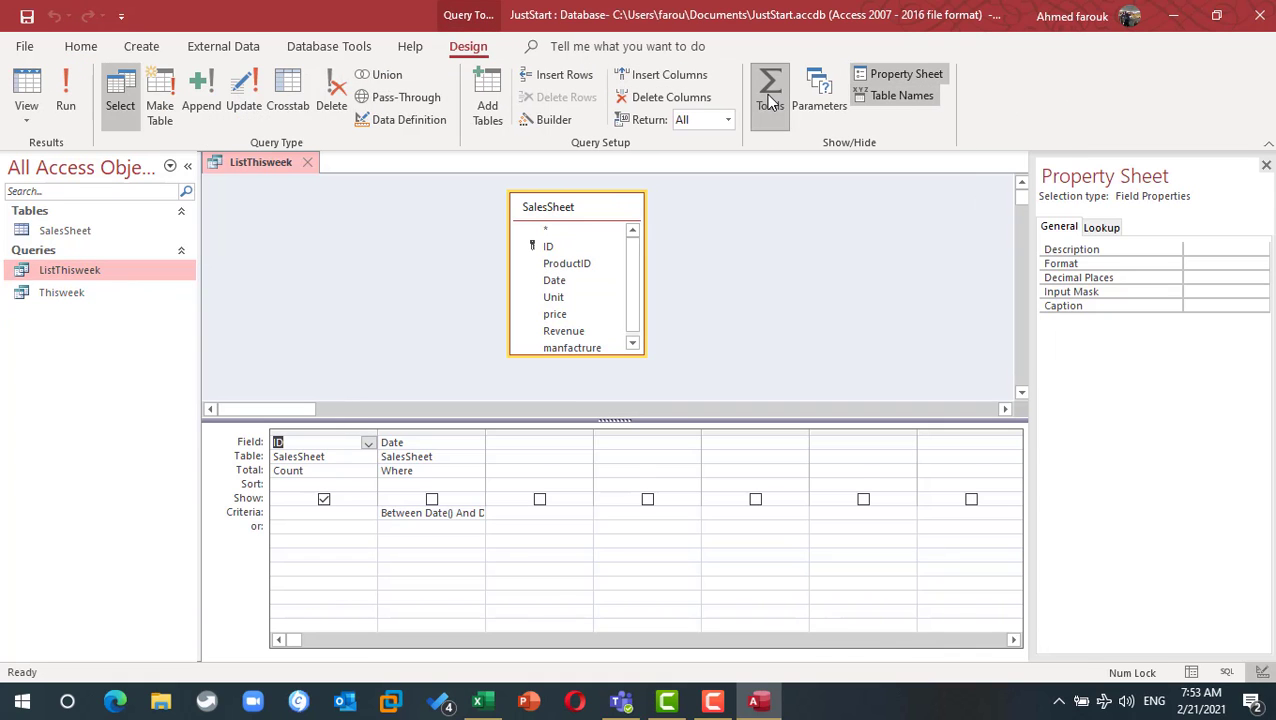
click(768, 94)
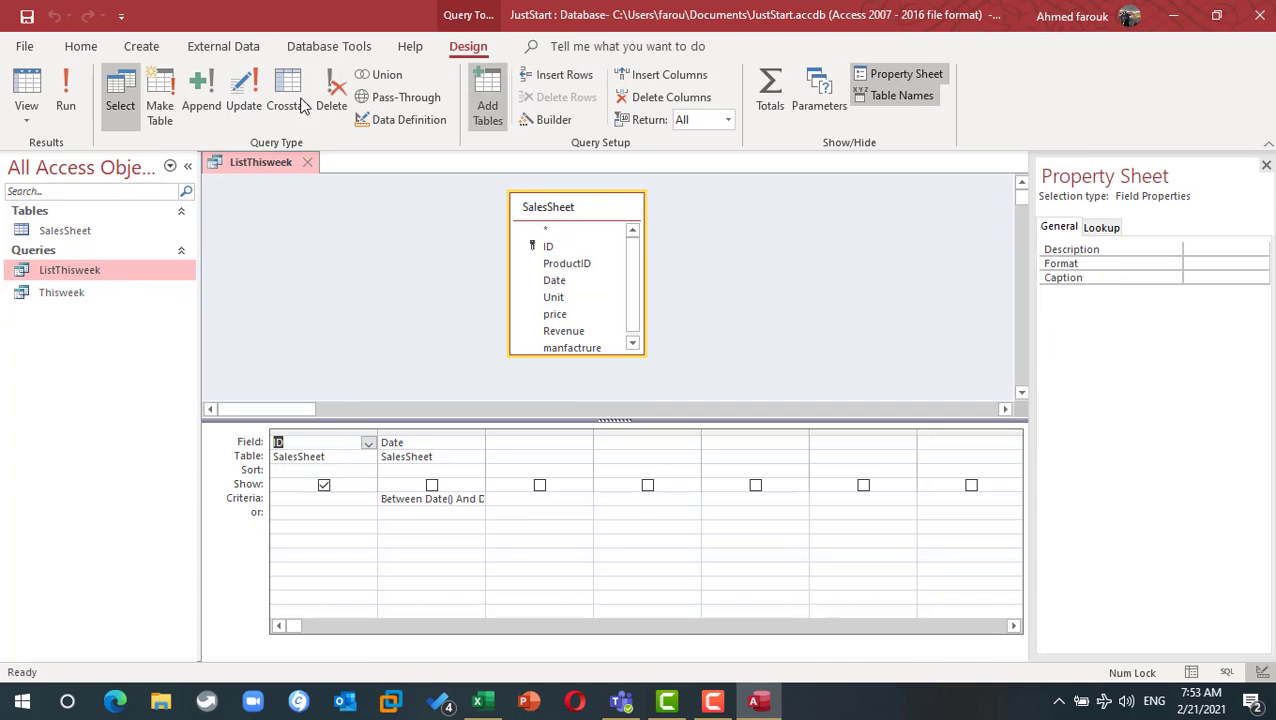
Step: Add the ProductID, Date, Unit, price, Revenue and manfactrure fields from SalesSheet to the ListThisweek query
double_click(580, 265)
double_click(571, 282)
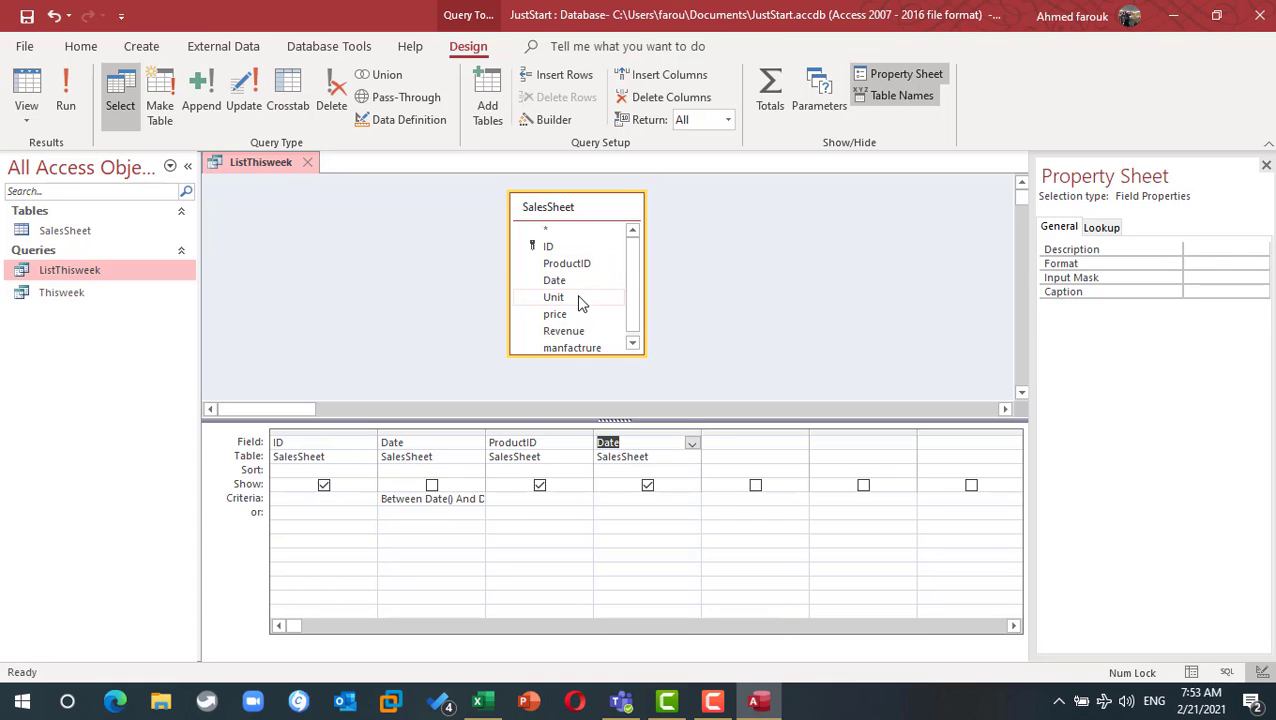
click(578, 298)
double_click(578, 298)
double_click(556, 314)
double_click(583, 331)
double_click(572, 348)
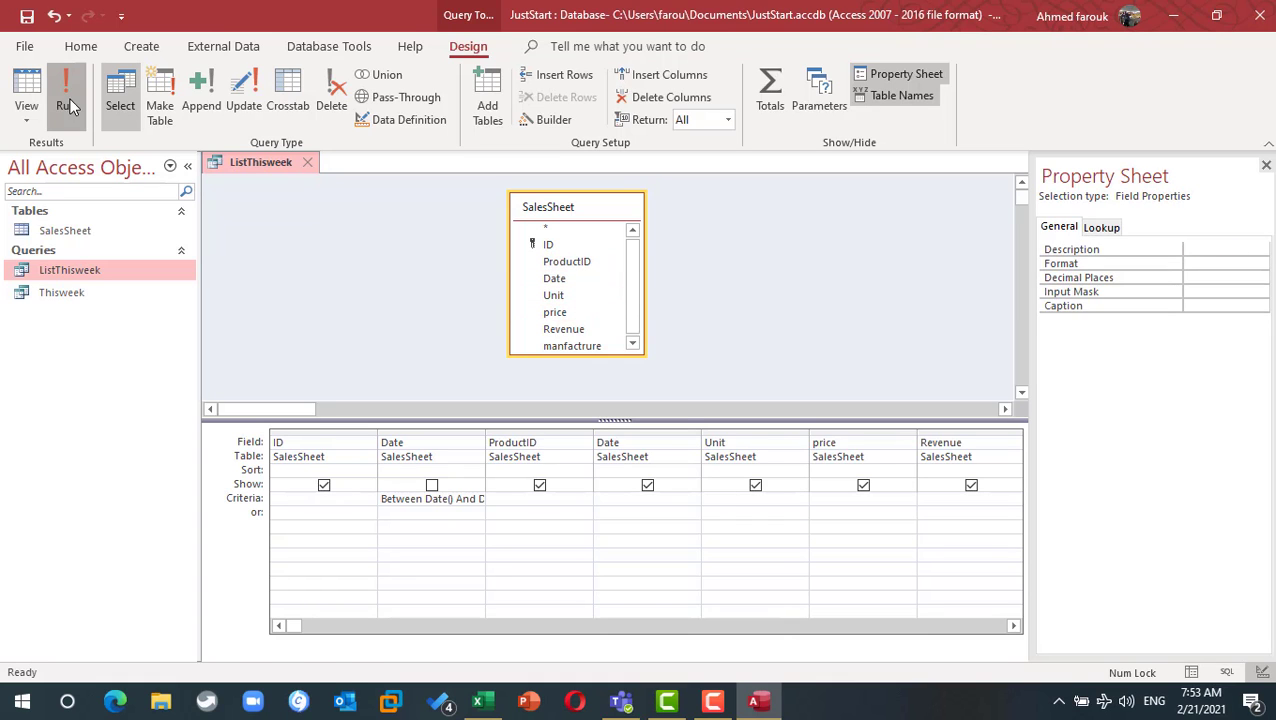
Step: Run the ListThisweek query, and close it with its design changes saved
click(65, 95)
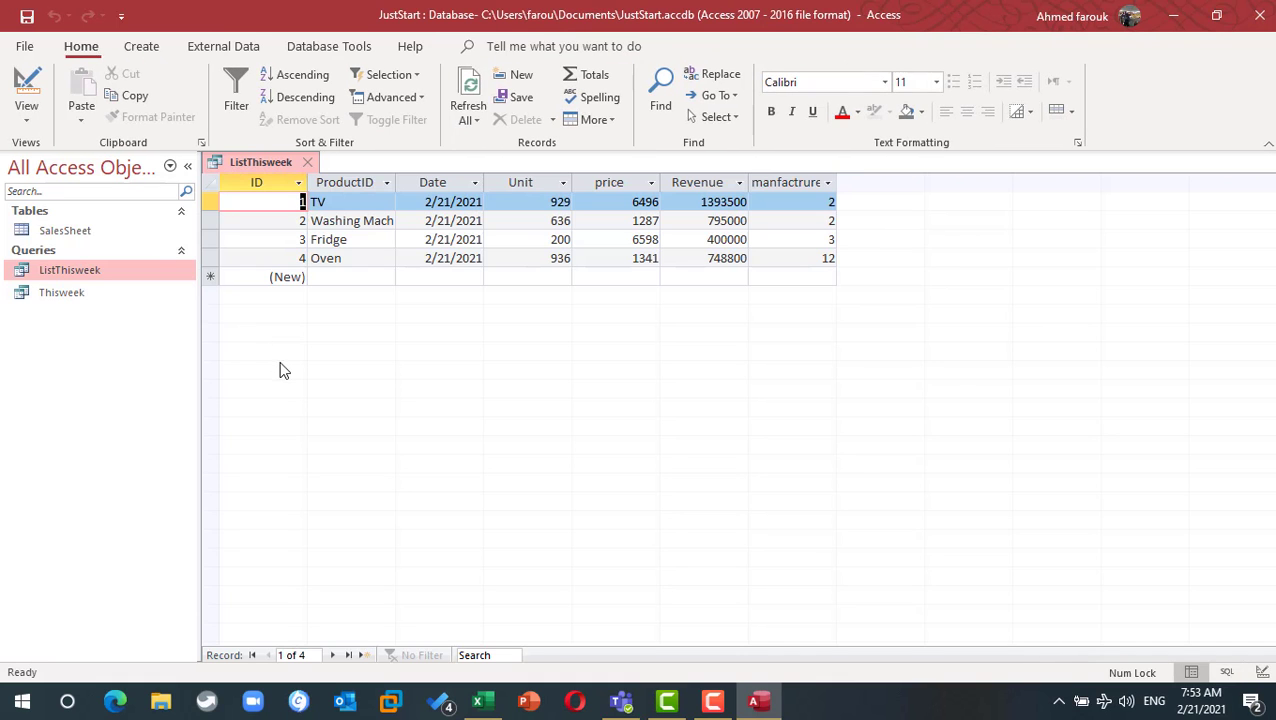
click(309, 163)
click(565, 402)
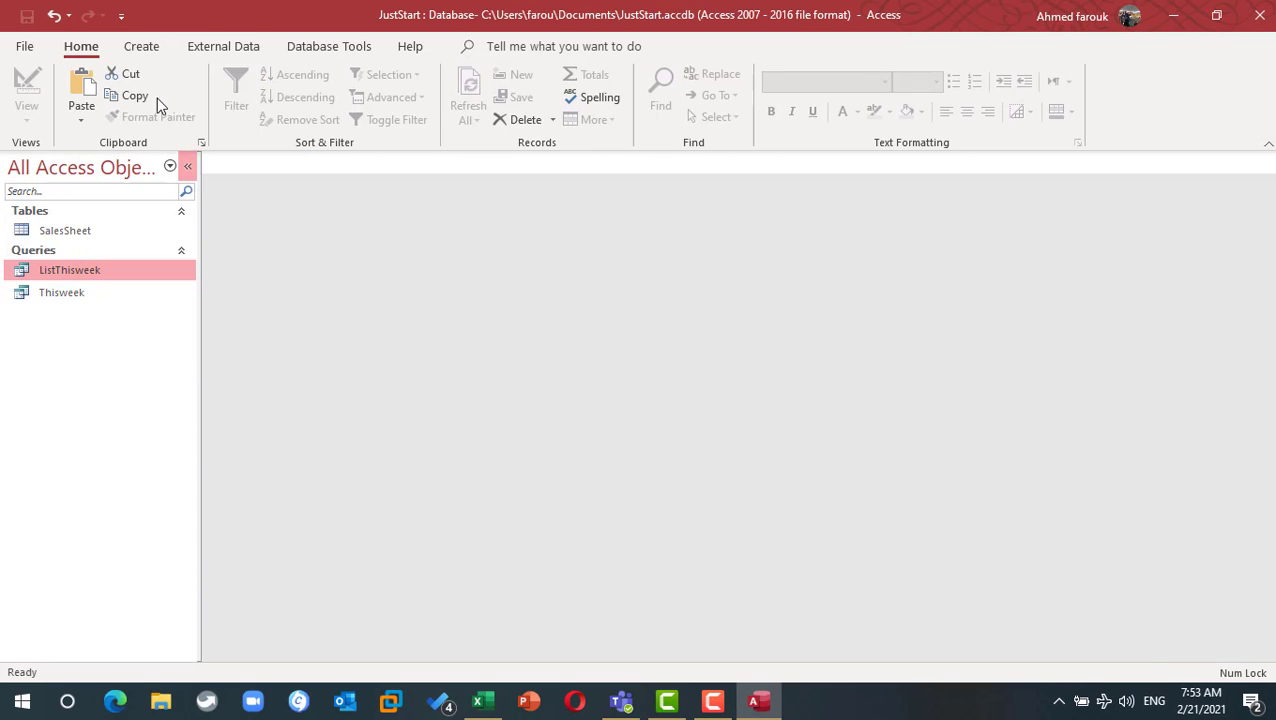
Step: Create a new query in Design View based on SalesSheet, with totals turned on and the ID field added
click(141, 46)
click(291, 107)
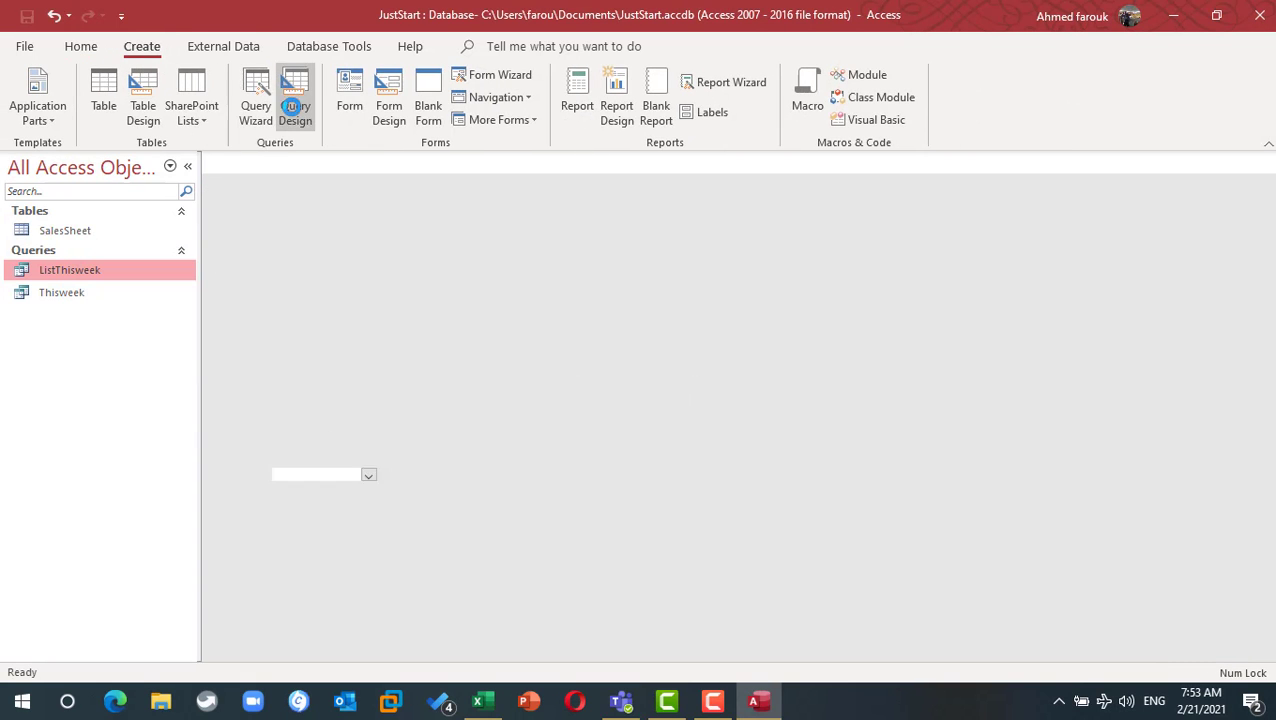
drag(93, 226, 461, 290)
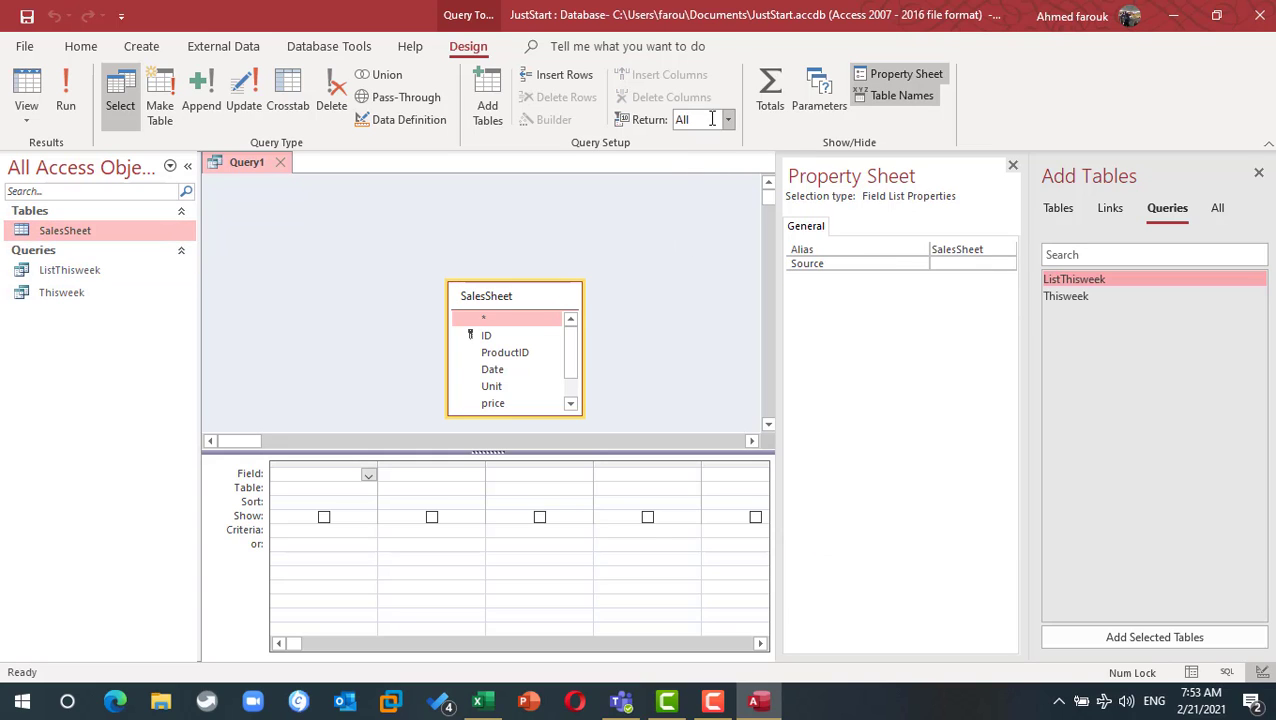
click(776, 83)
double_click(488, 336)
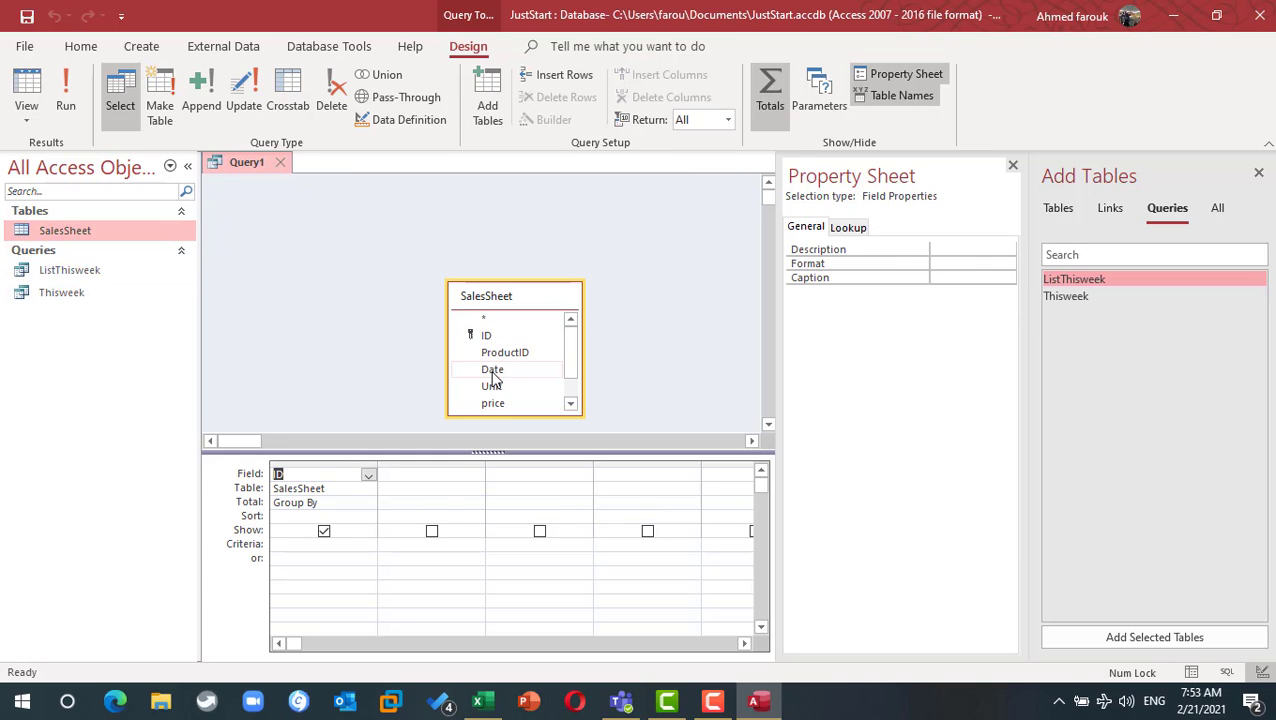
Step: Add a calculated column to the query that returns the month of the date field, month(date)
click(411, 474)
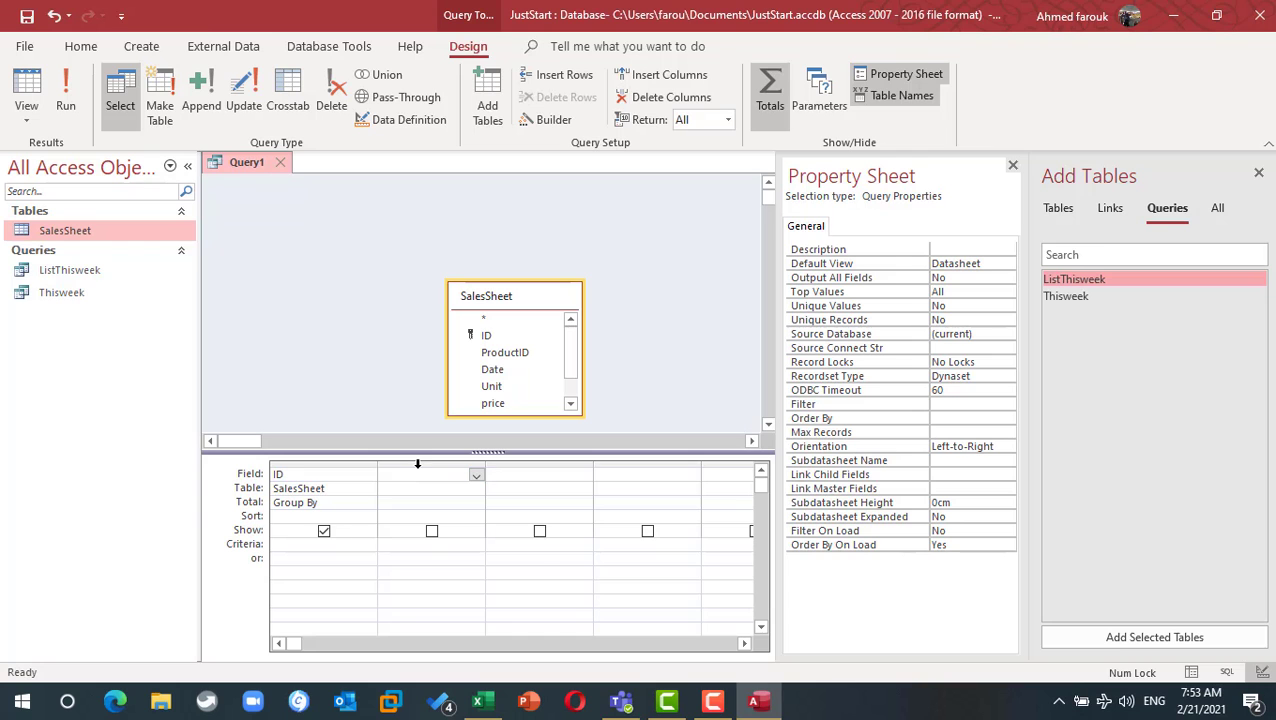
text(mo)
text(nth)
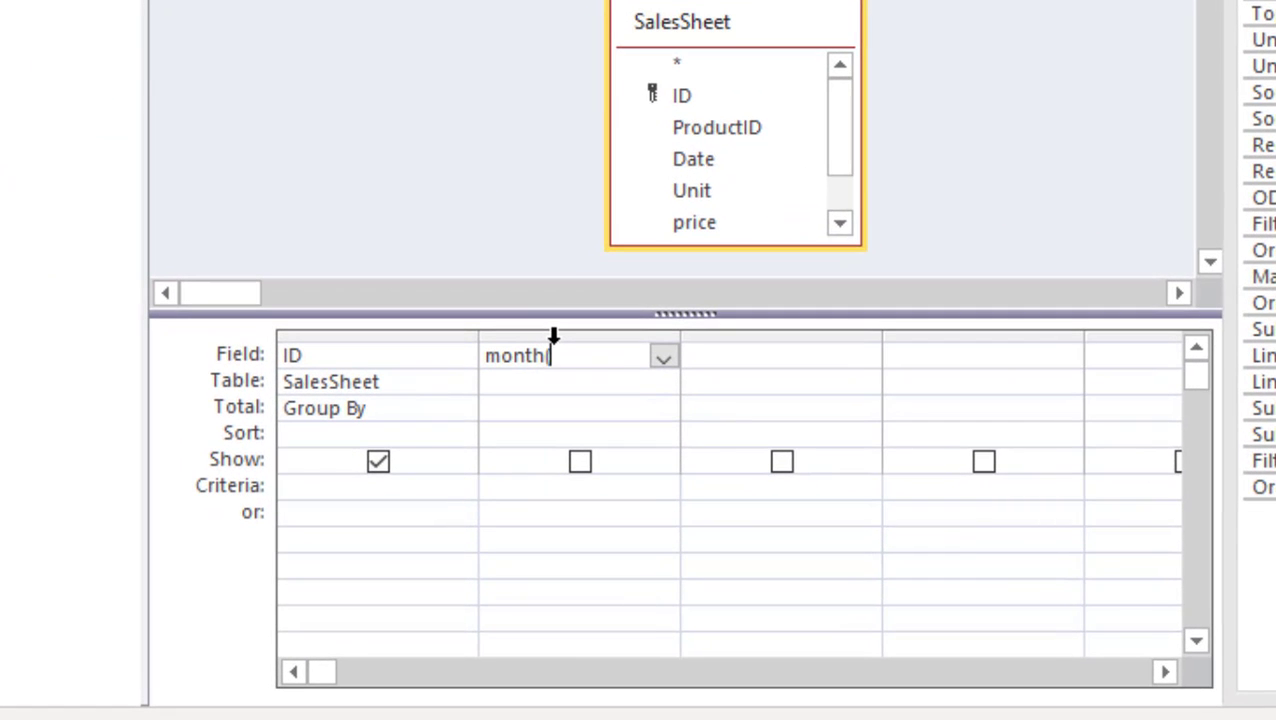
text((date))
key(Down)
Step: Set the ID column's total to Count and run the query to view the records per month
click(433, 410)
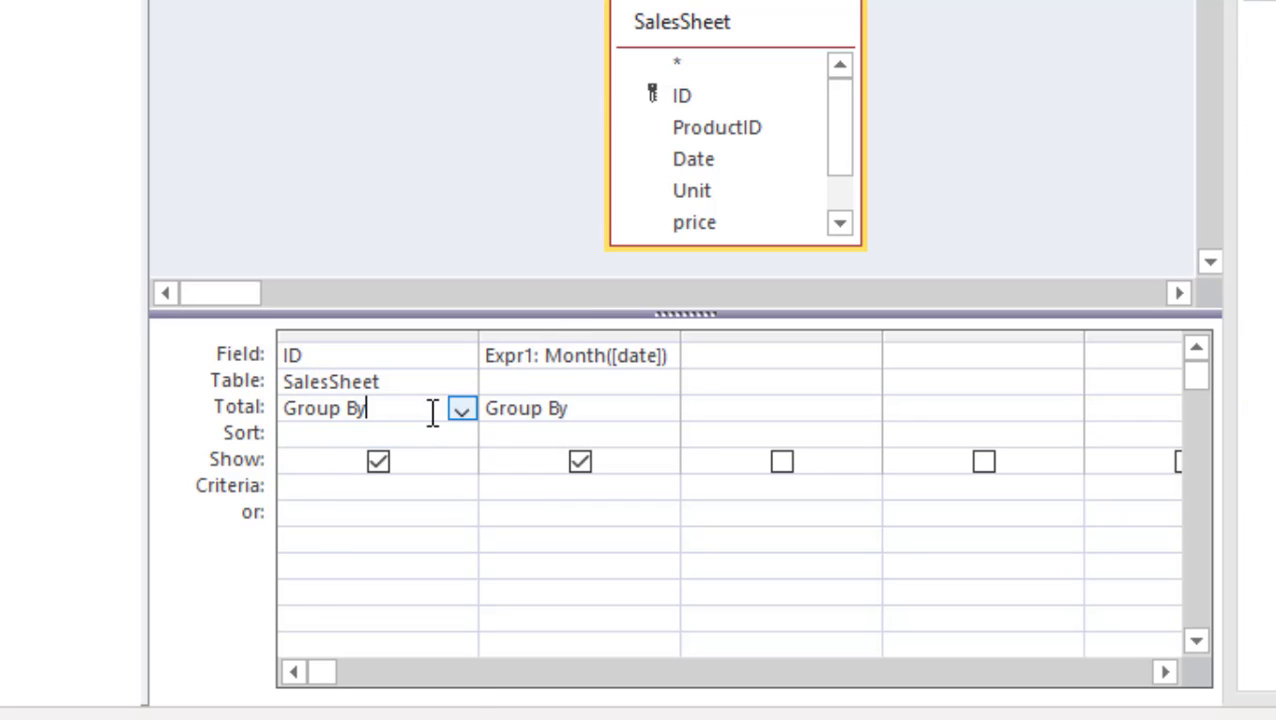
click(461, 410)
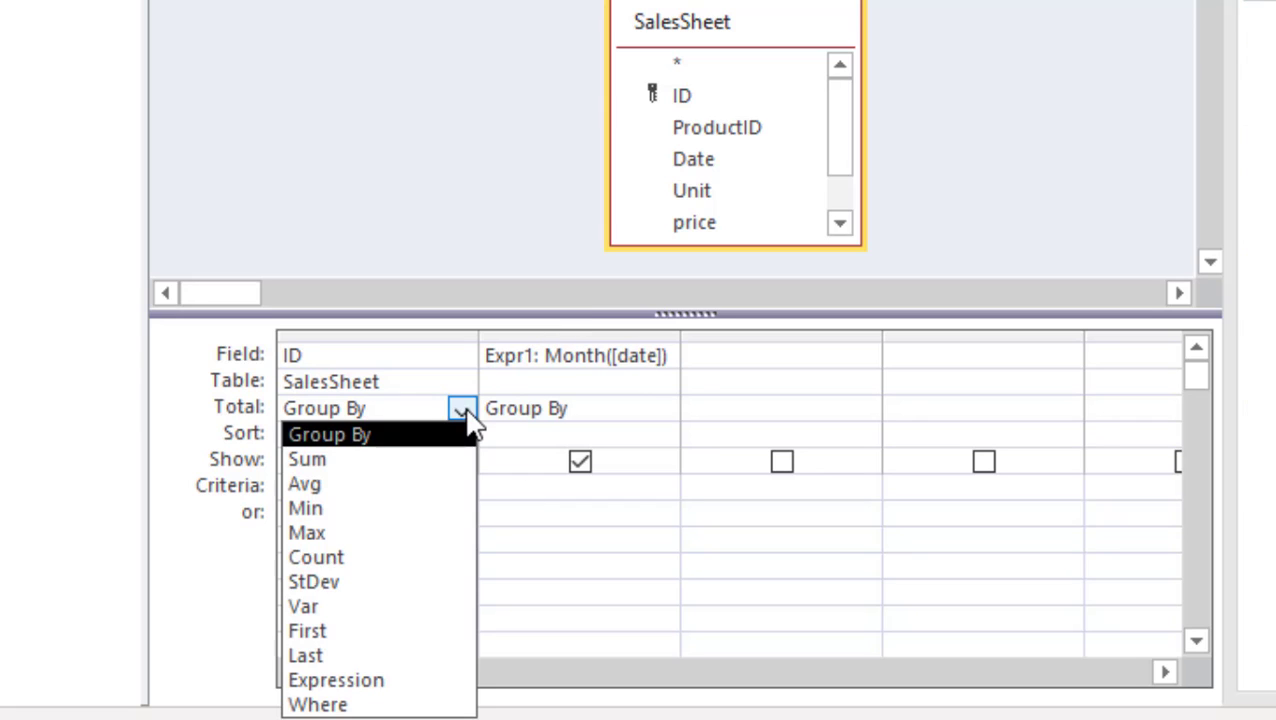
click(410, 558)
click(76, 112)
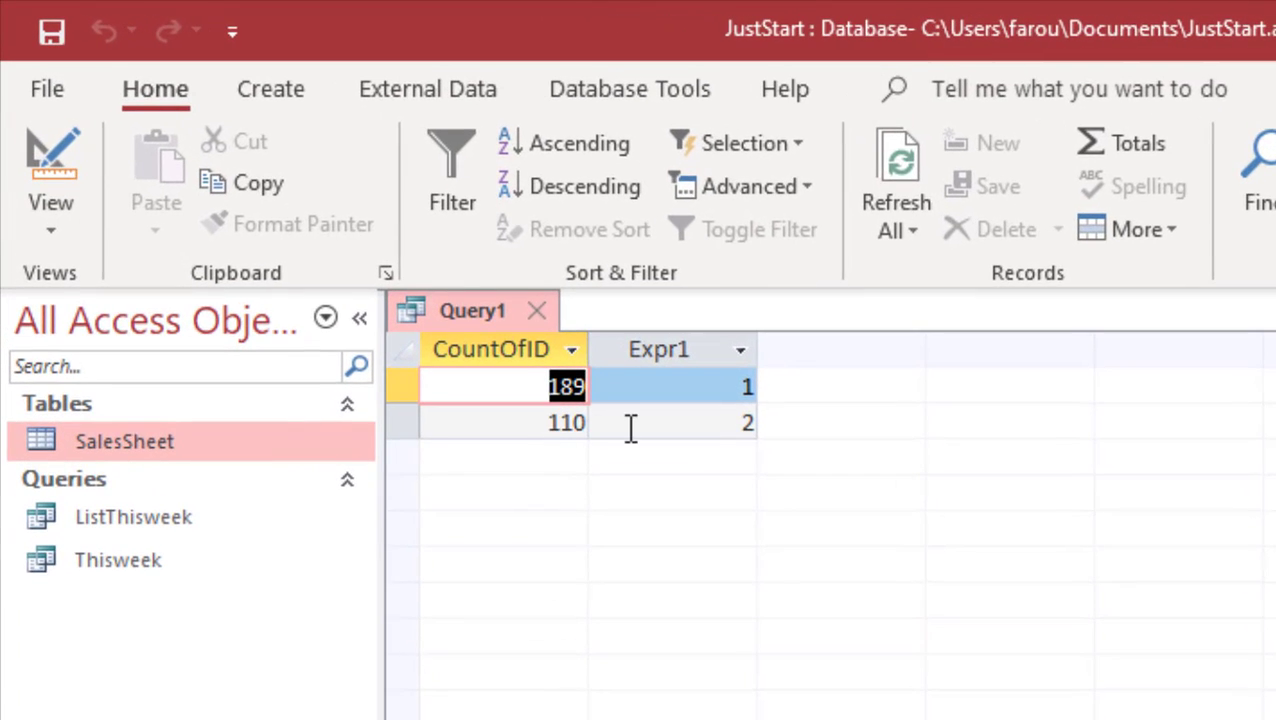
click(533, 384)
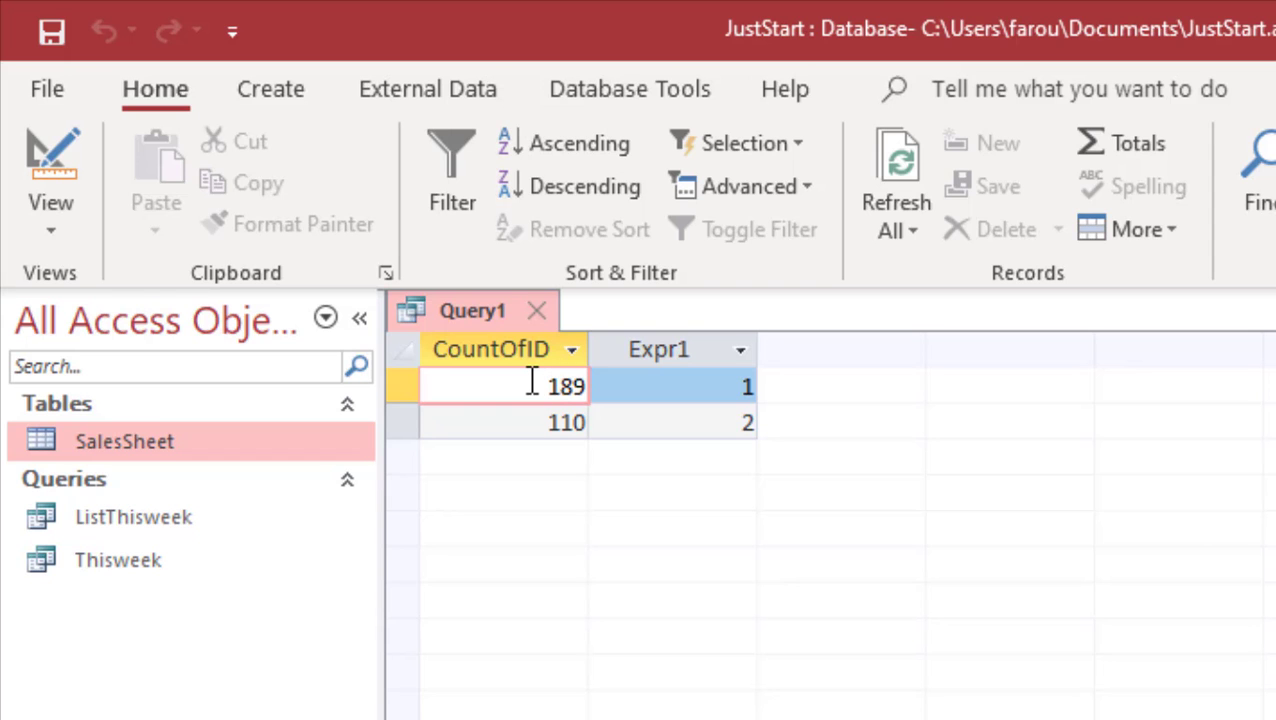
Step: Return the query to Design View and set the month column's total to Where
click(52, 163)
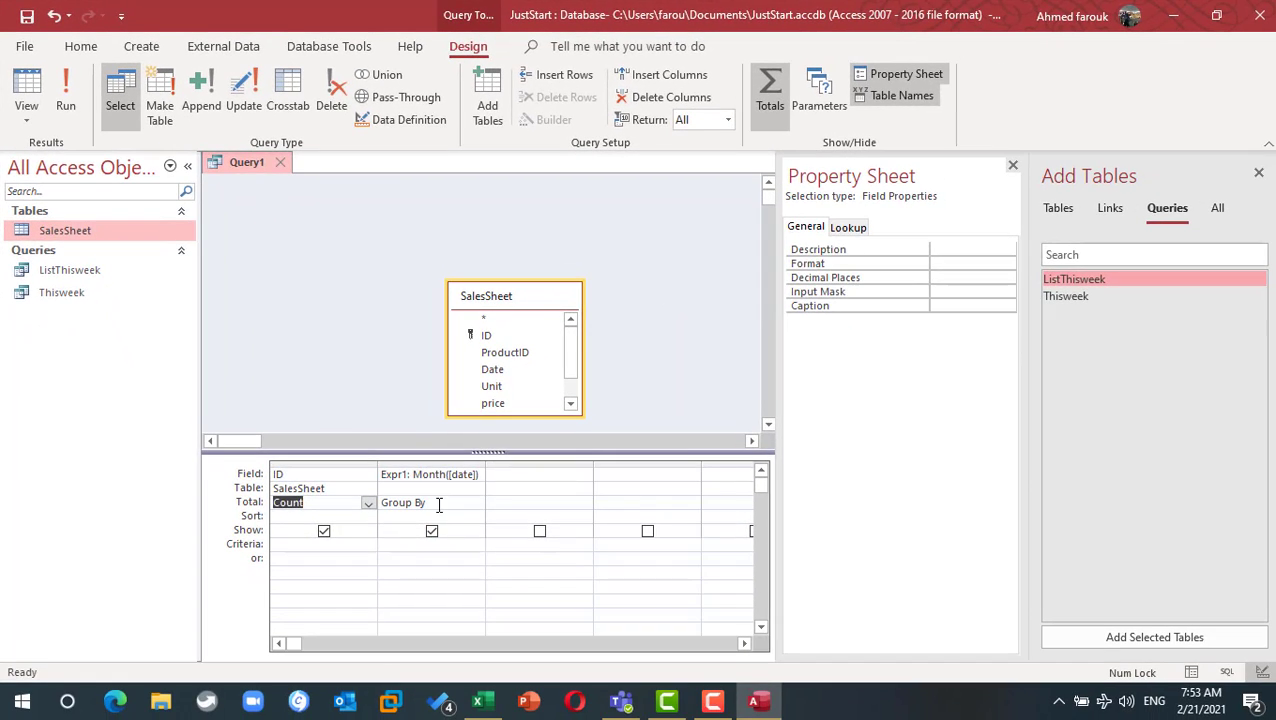
click(473, 504)
click(473, 504)
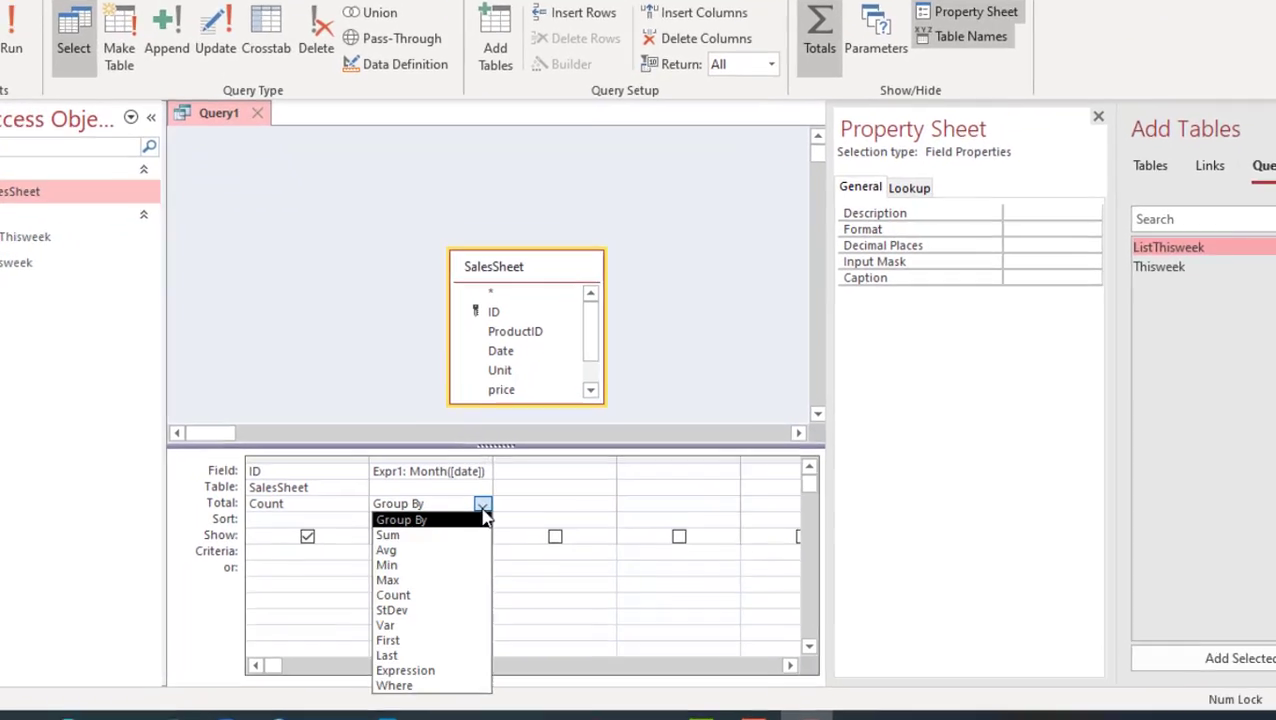
click(394, 685)
Step: Set the month column's criteria to Month(Now()) and run the query
click(421, 552)
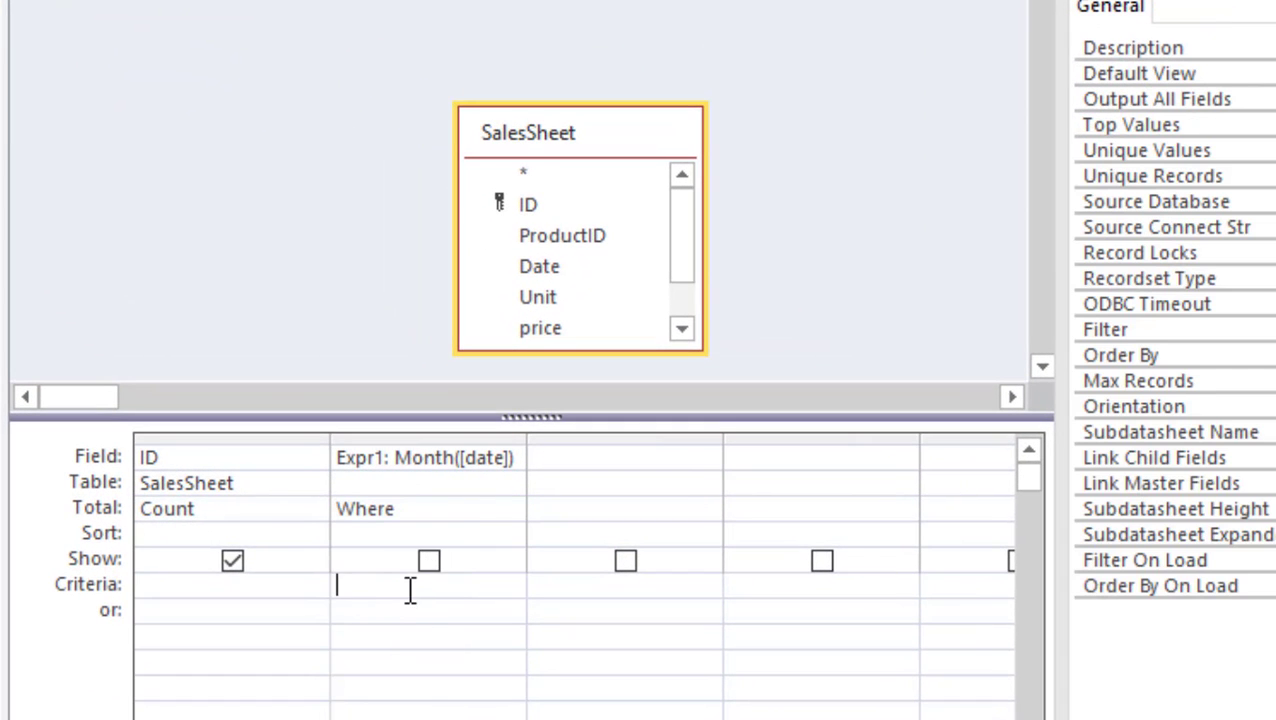
text(month(now)
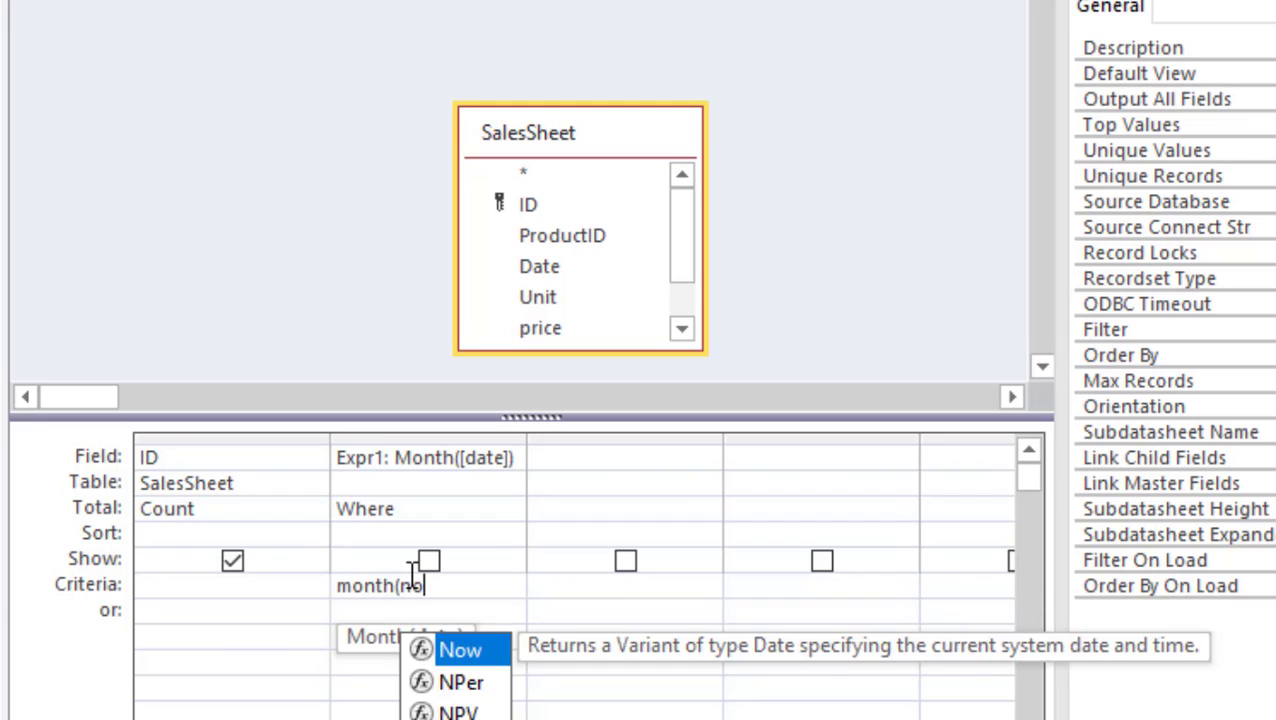
text(())
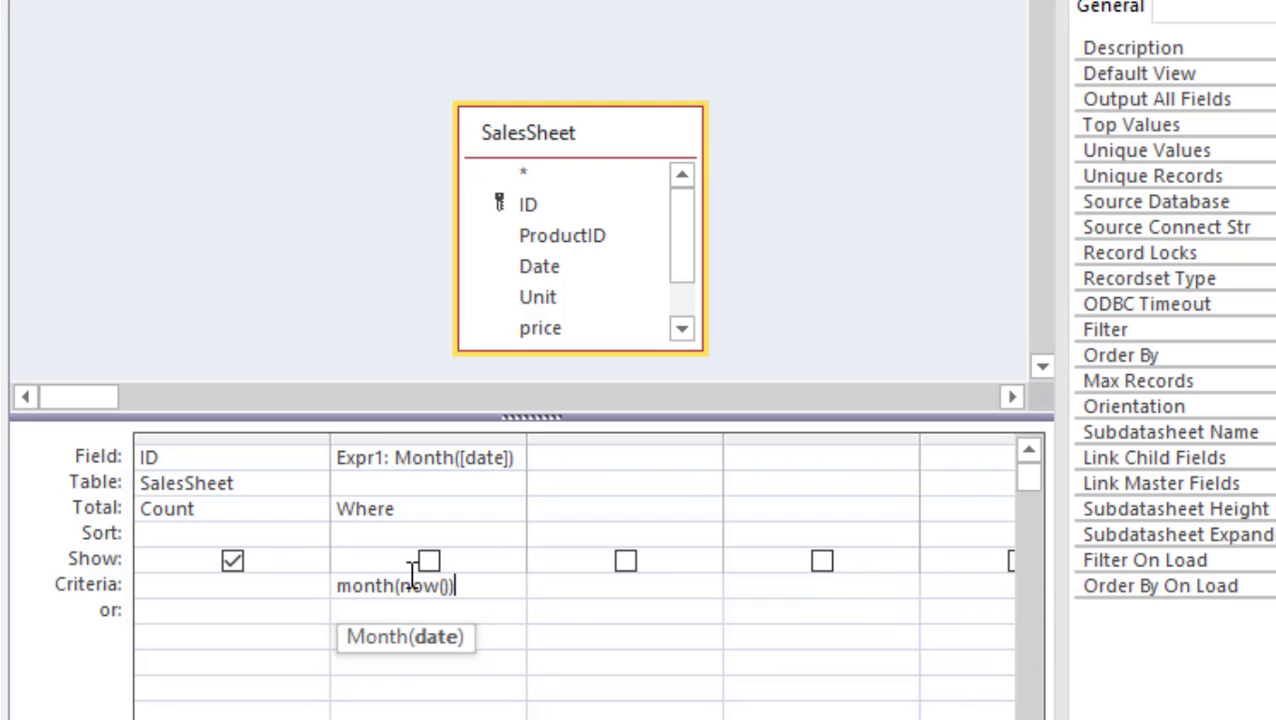
text())
key(Down)
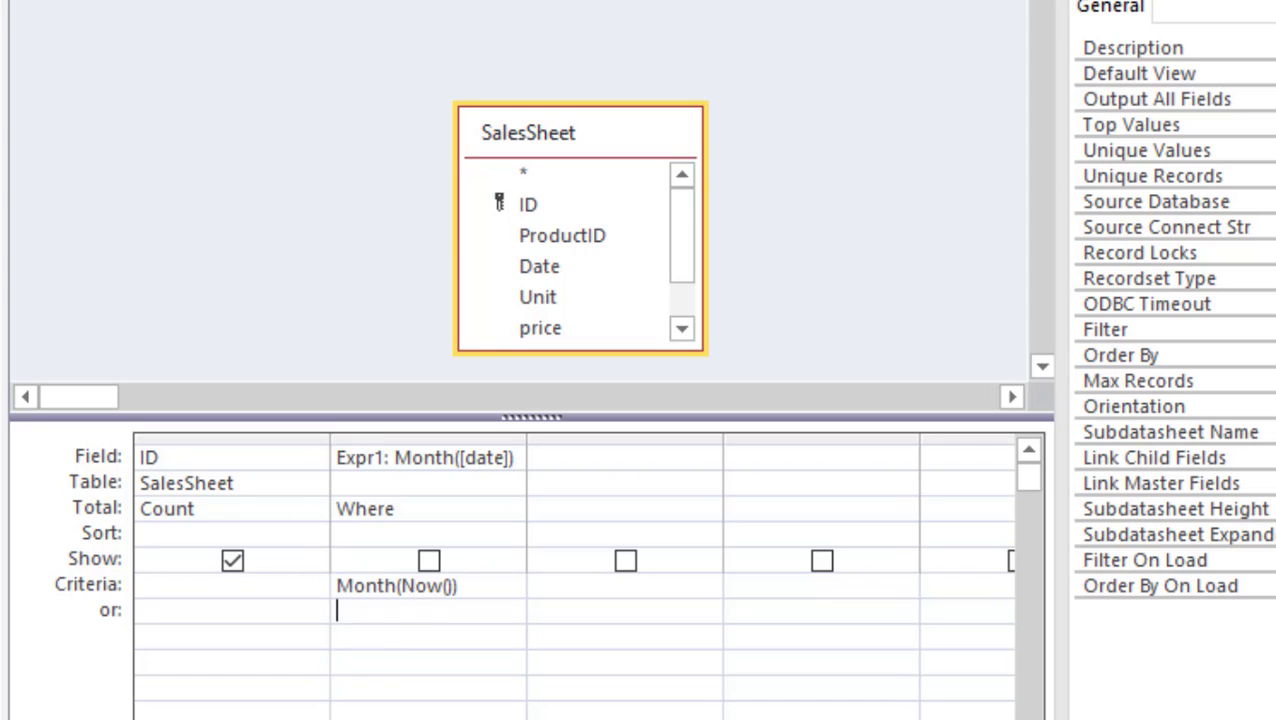
click(68, 88)
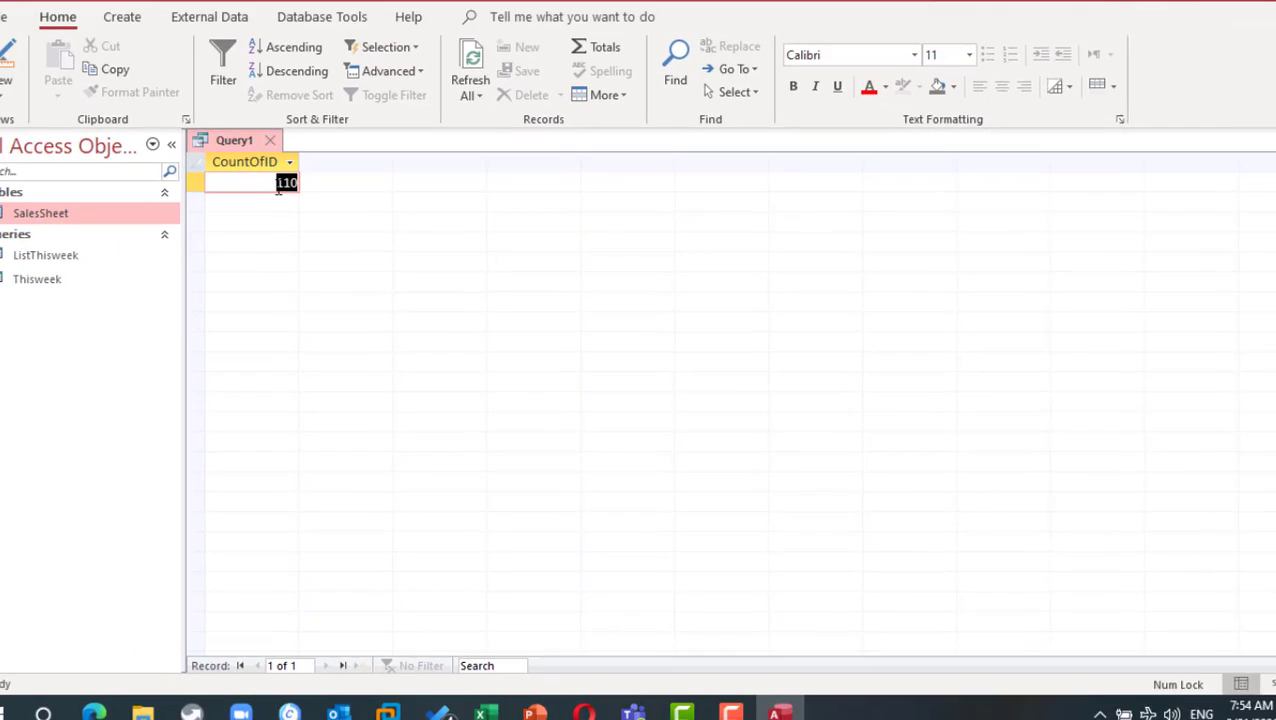
Step: Save the query as ThisMonth
click(27, 17)
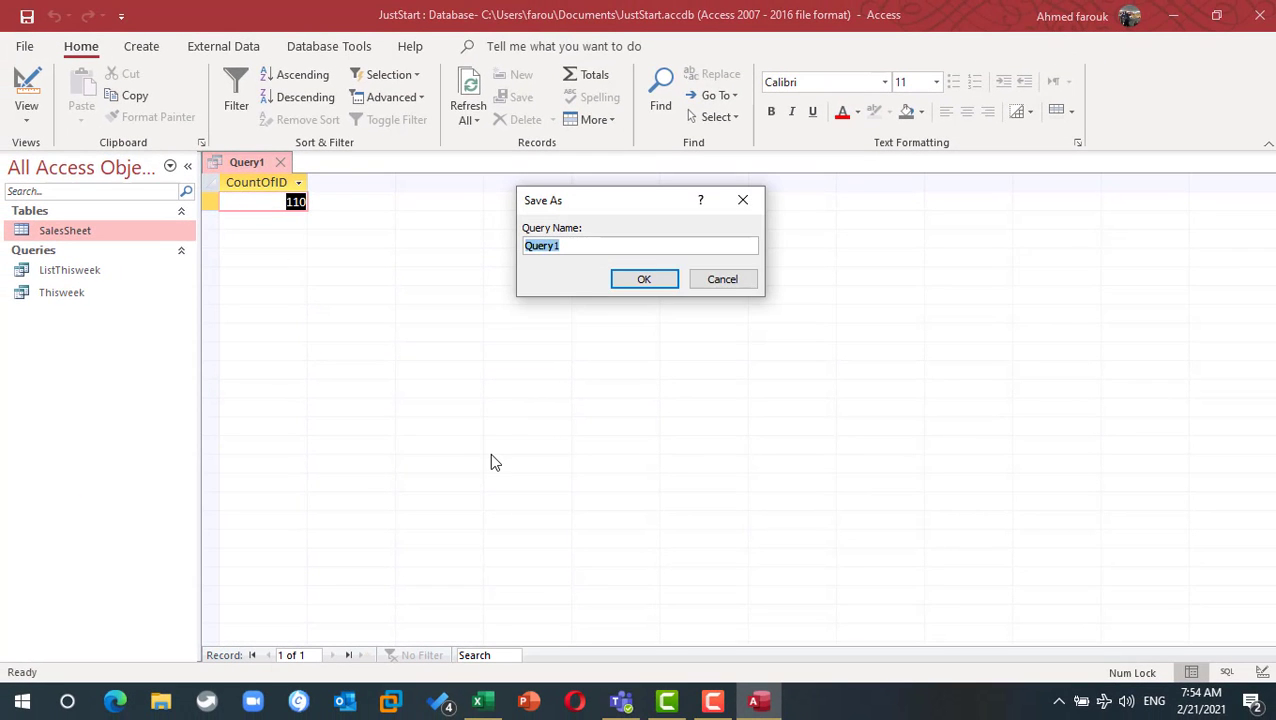
text(ThisMonth)
key(Return)
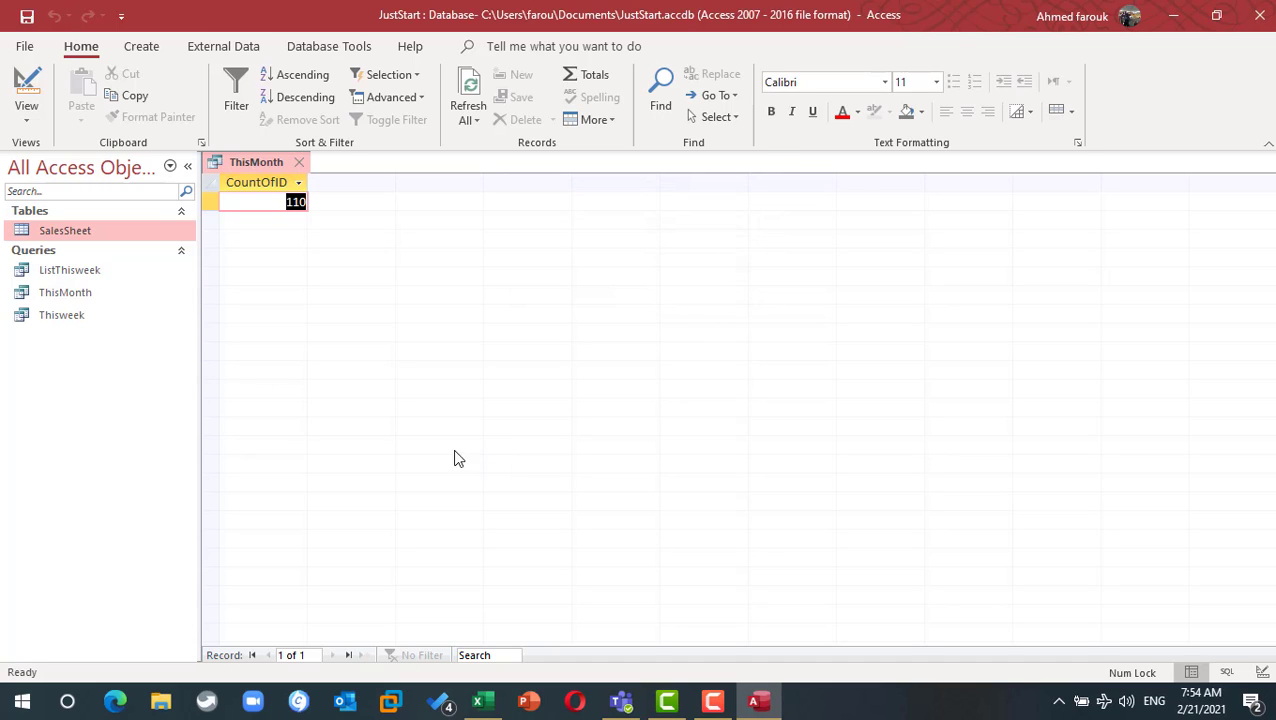
Step: Duplicate the ThisMonth query under the name List ThisMonth, and close the open ThisMonth query
click(53, 300)
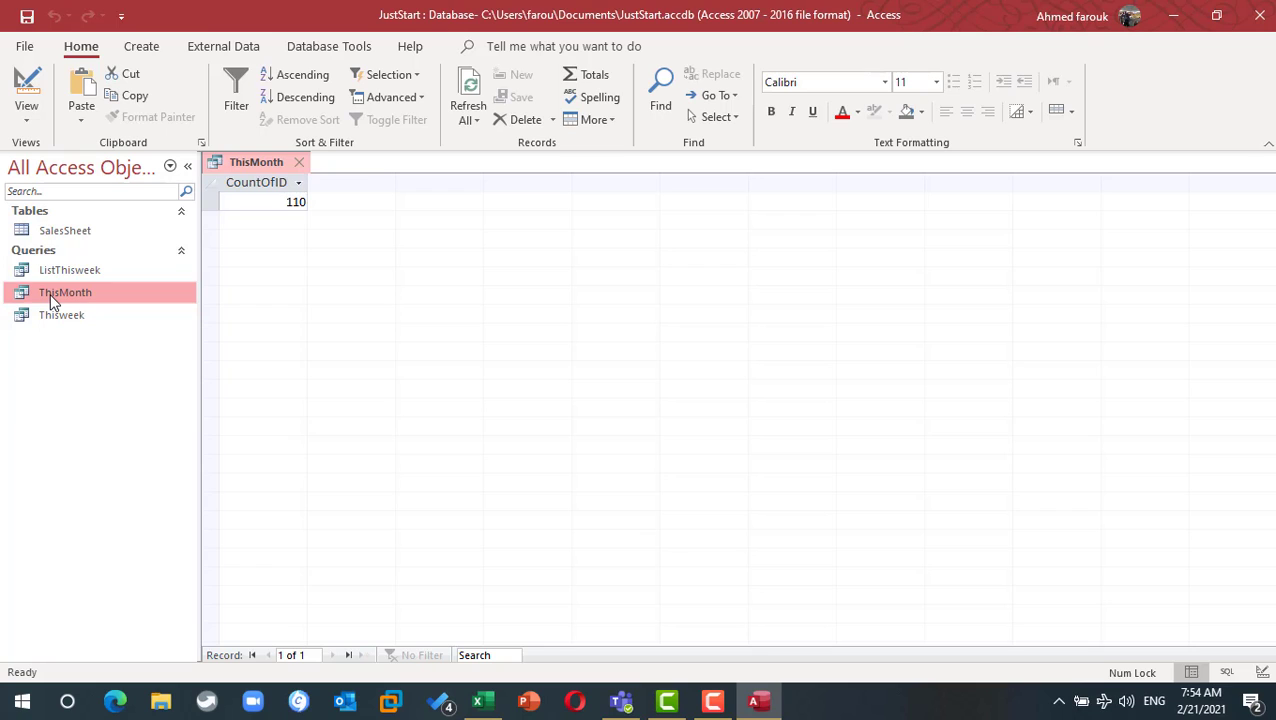
key(ctrl+c)
key(ctrl+v)
key(Home)
key(Delete)
key(Delete)
key(Delete)
key(Delete)
key(Delete)
key(Delete)
key(Delete)
key(Delete)
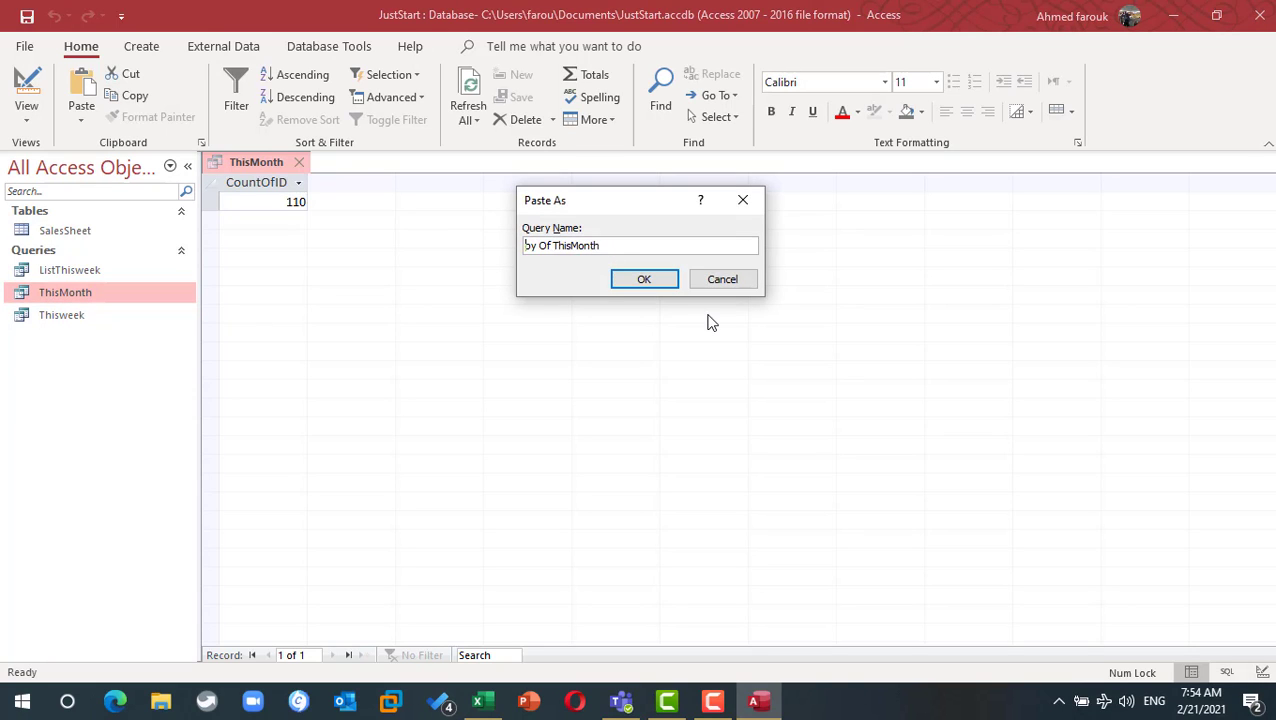
text(List)
key(Return)
click(298, 164)
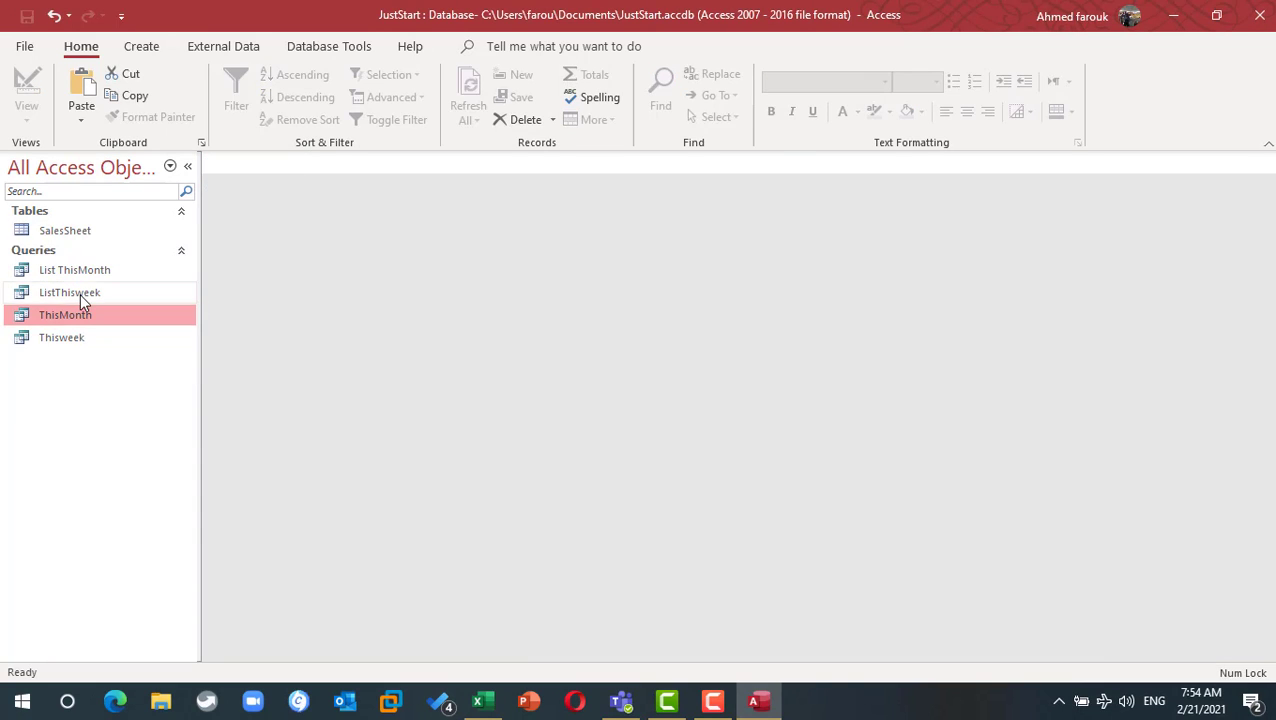
Step: Open the List ThisMonth query in Design View and turn off its totals
right_click(90, 274)
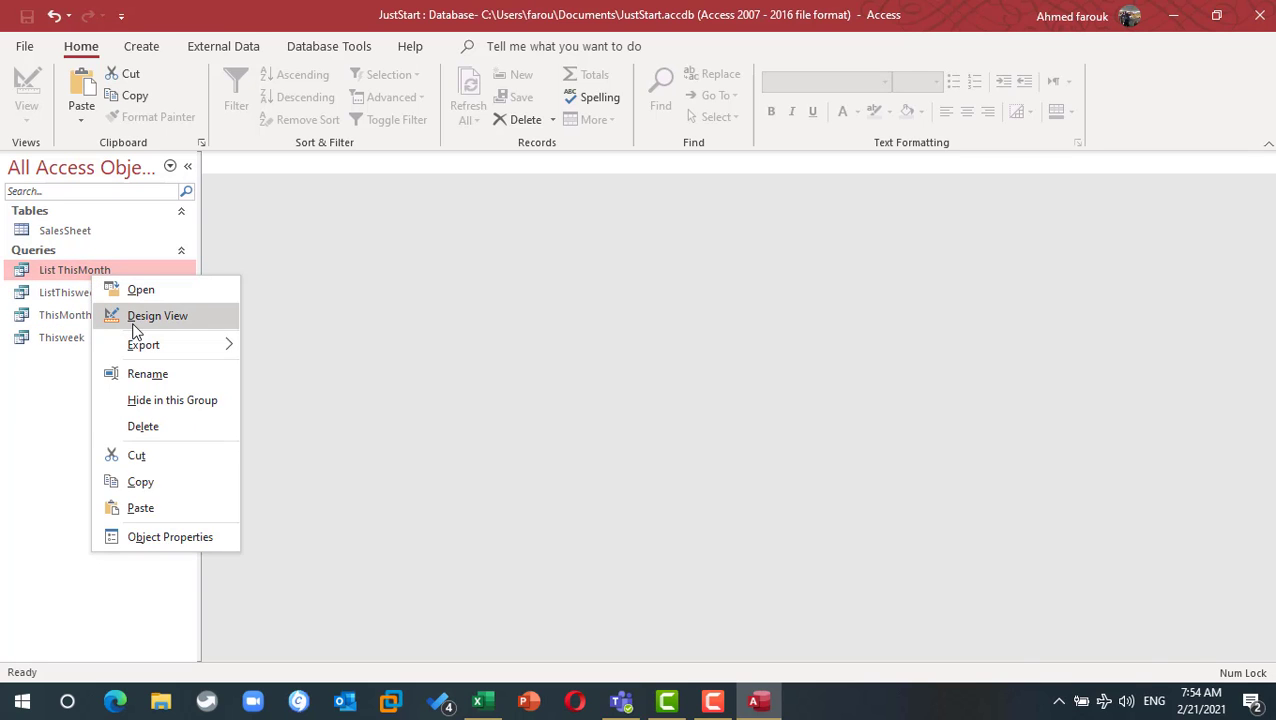
click(140, 318)
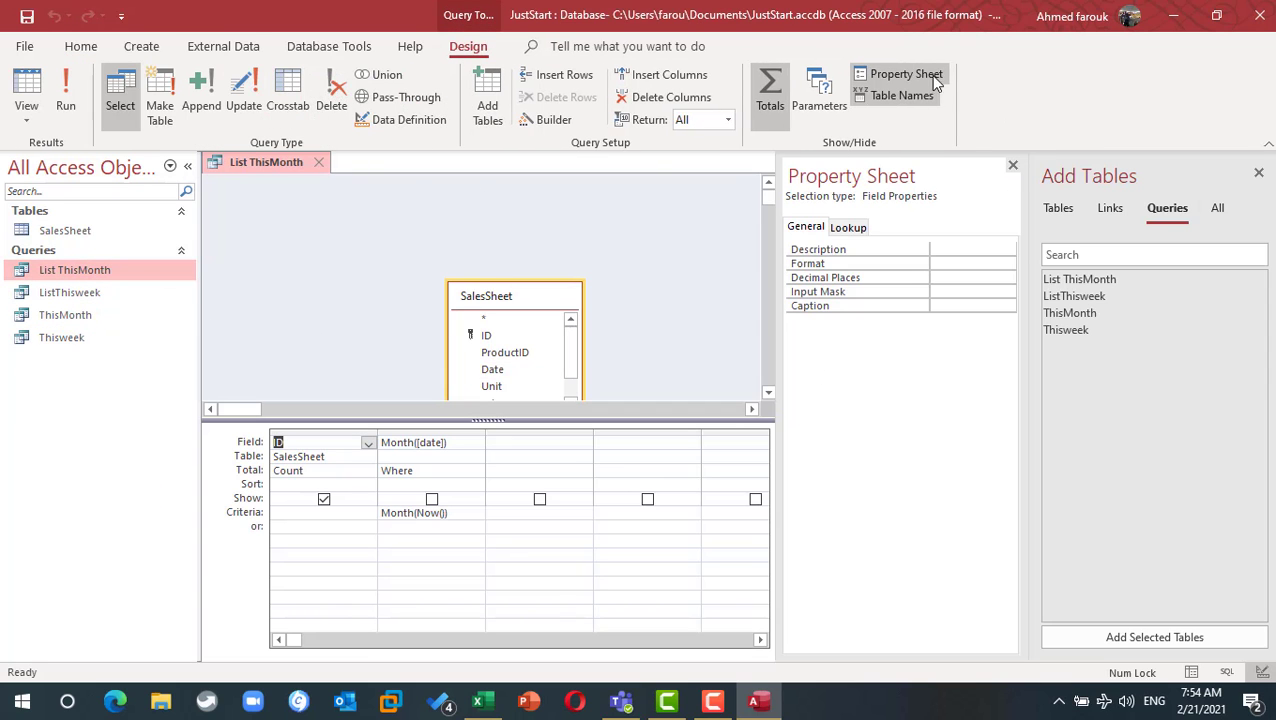
click(770, 95)
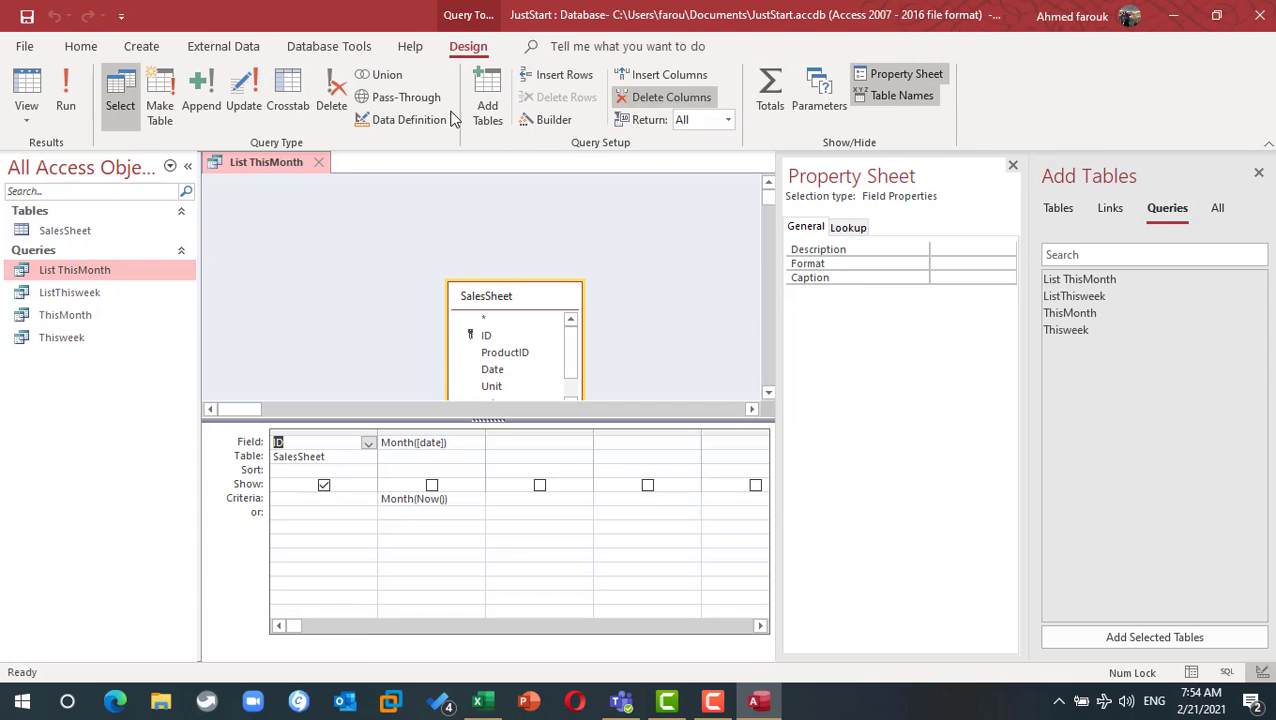
Step: Add the ProductID, Date, Unit, price, Revenue and manfactrure fields to List ThisMonth, and save and close the query
click(495, 353)
double_click(495, 353)
double_click(493, 370)
drag(519, 300, 532, 205)
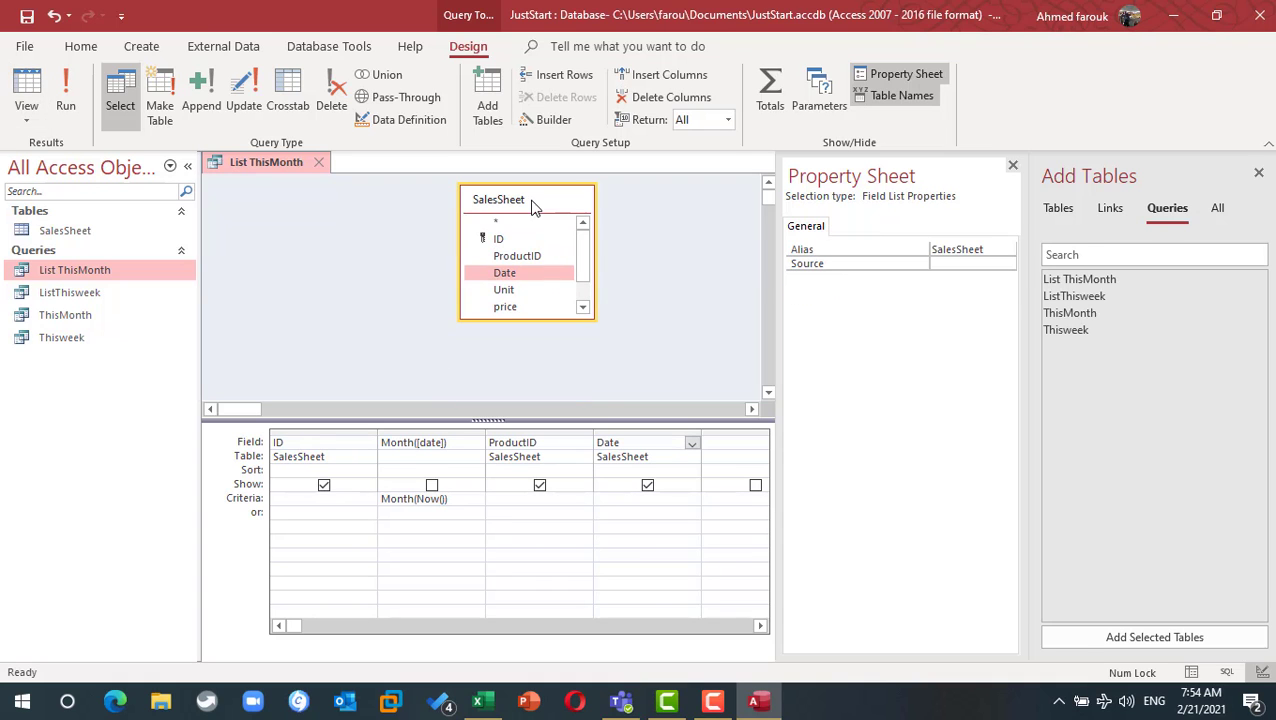
click(518, 287)
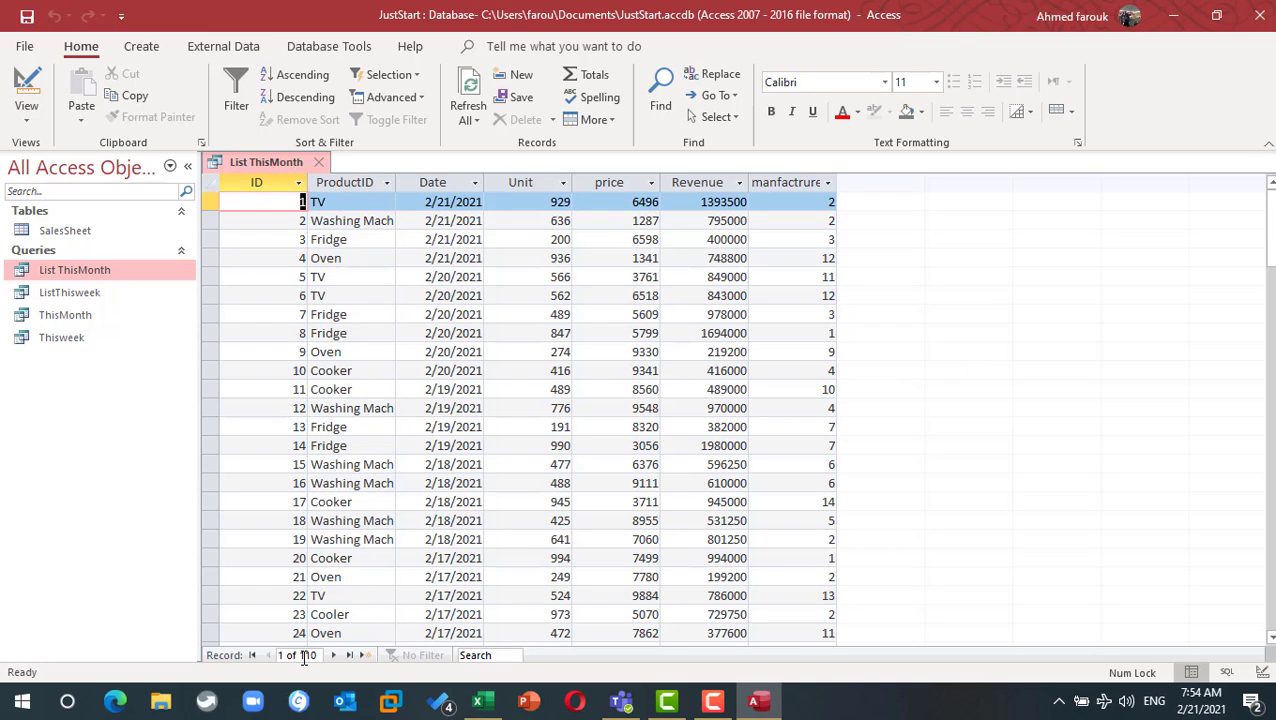
click(319, 162)
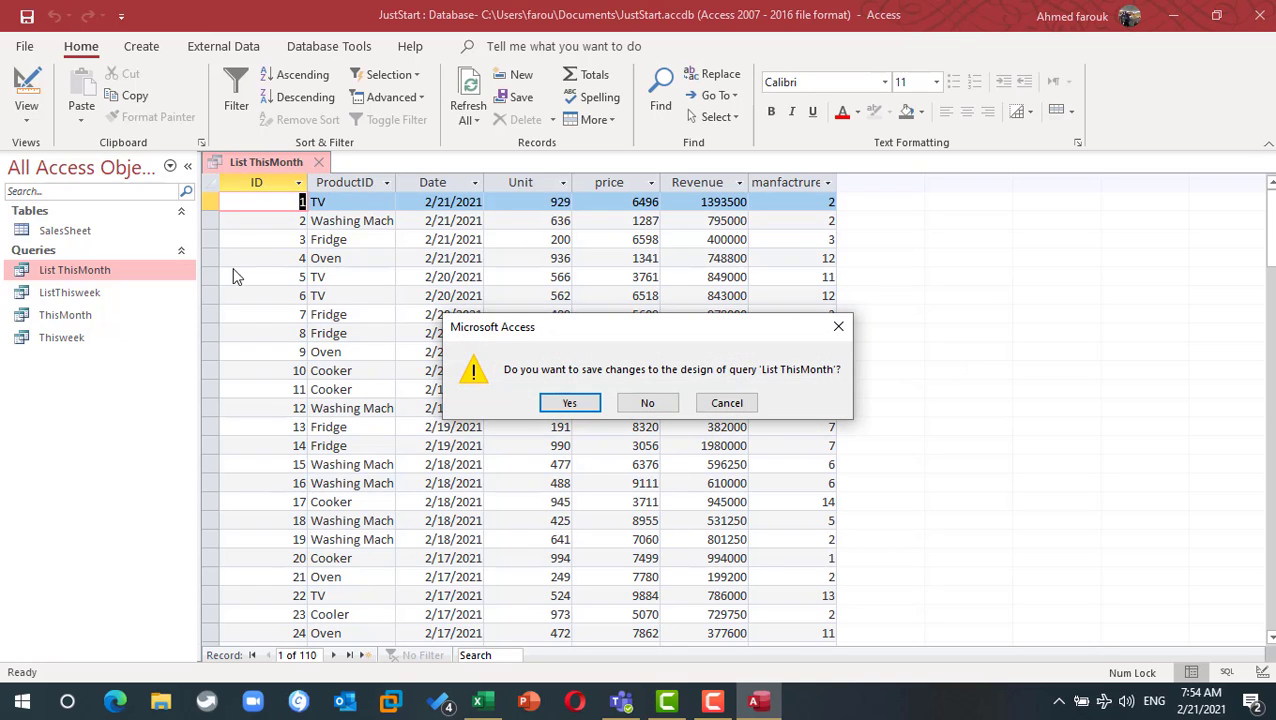
click(593, 400)
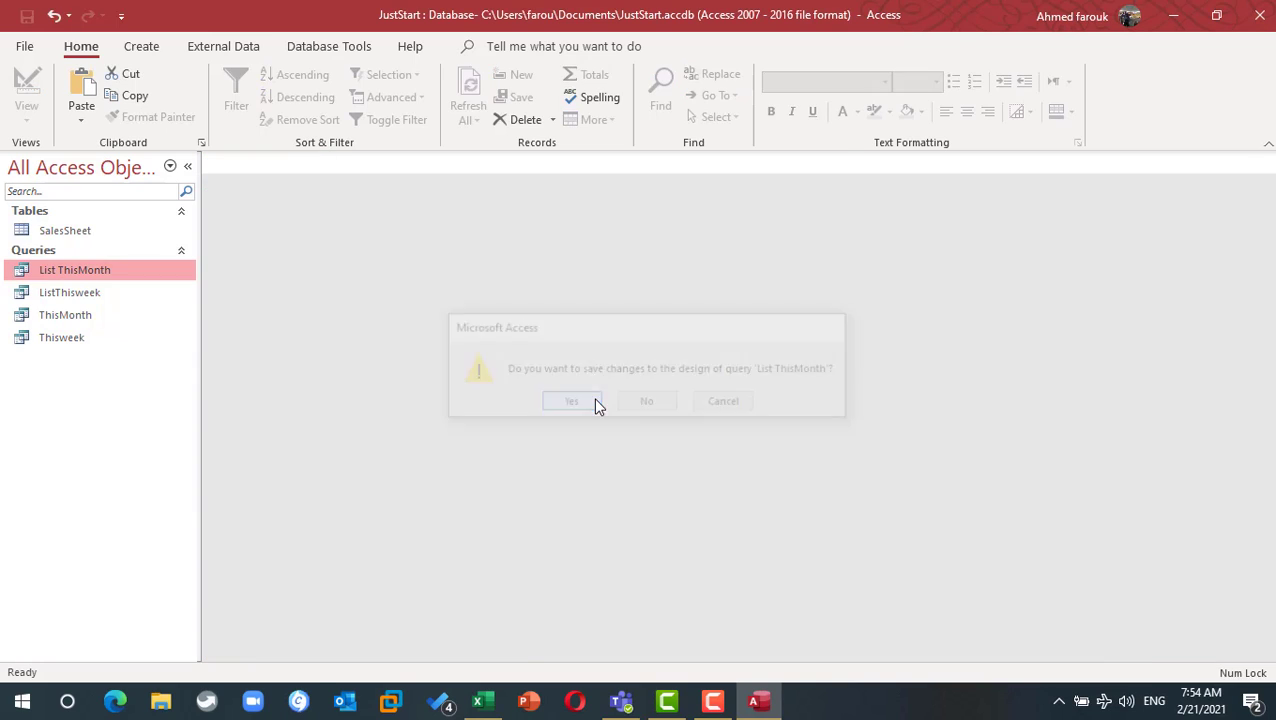
Step: Create a new form in Design View and draw a list box in the upper part of its Detail section
click(155, 49)
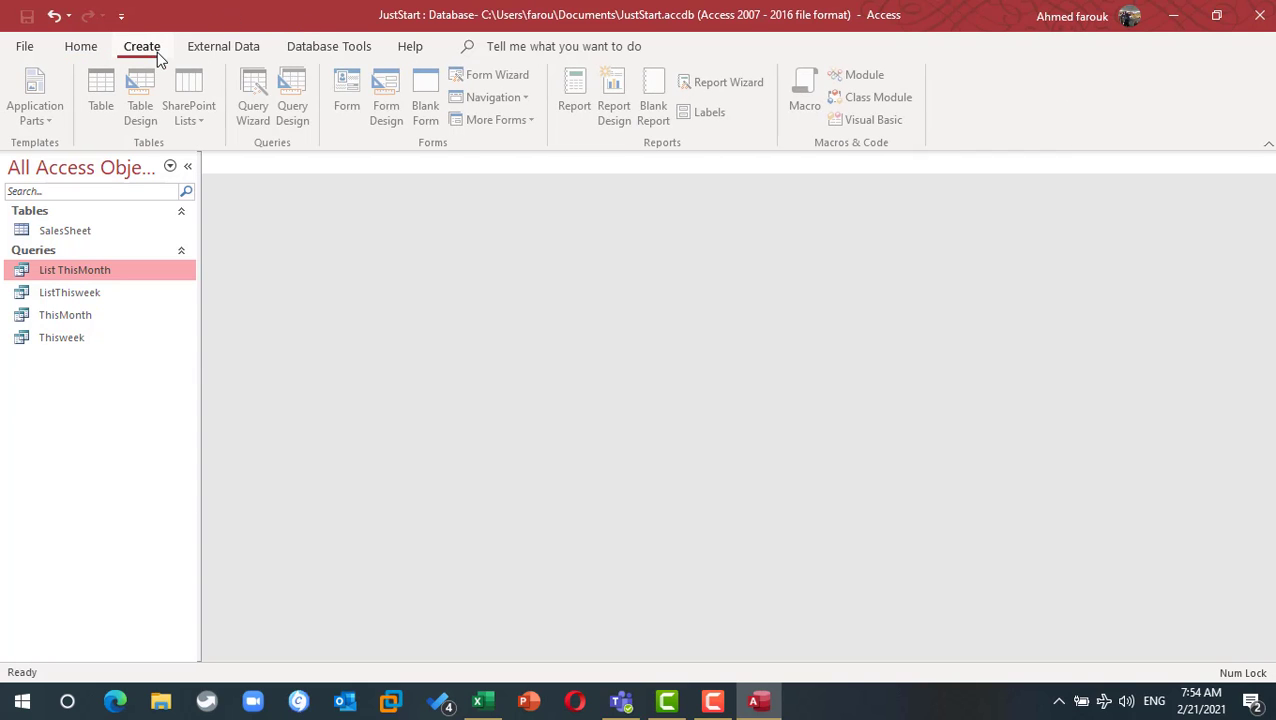
click(405, 88)
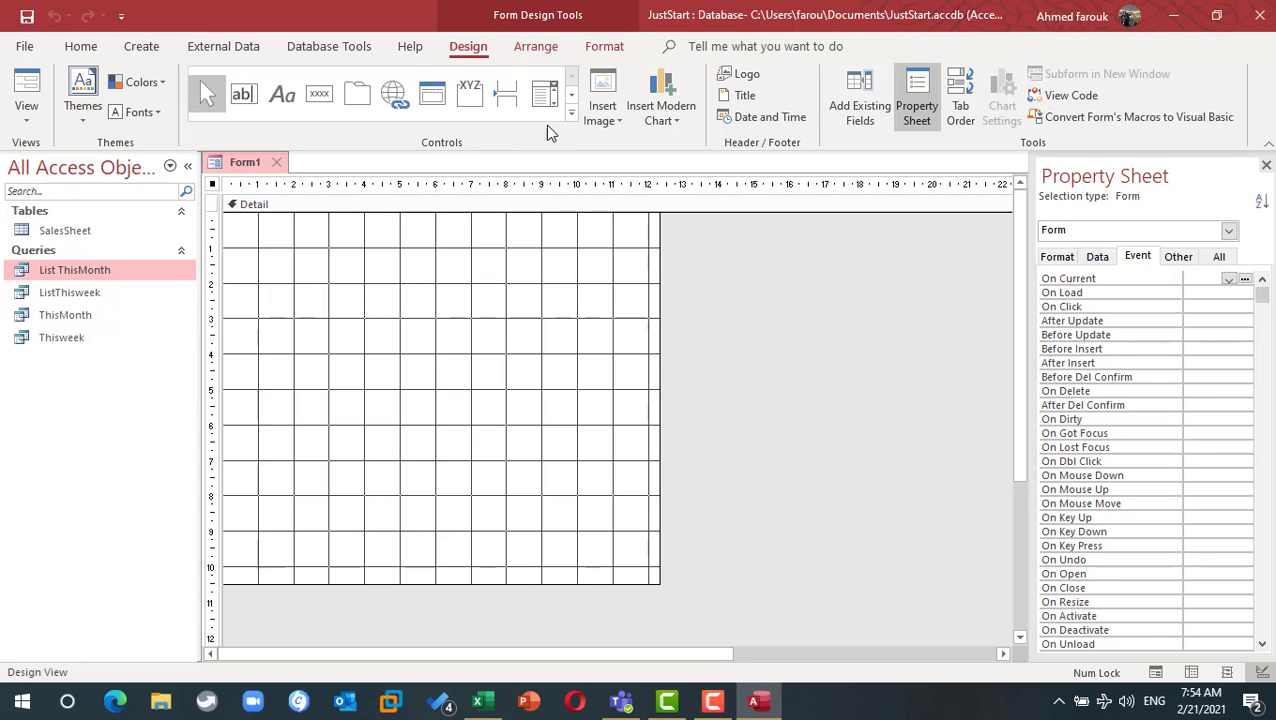
click(571, 112)
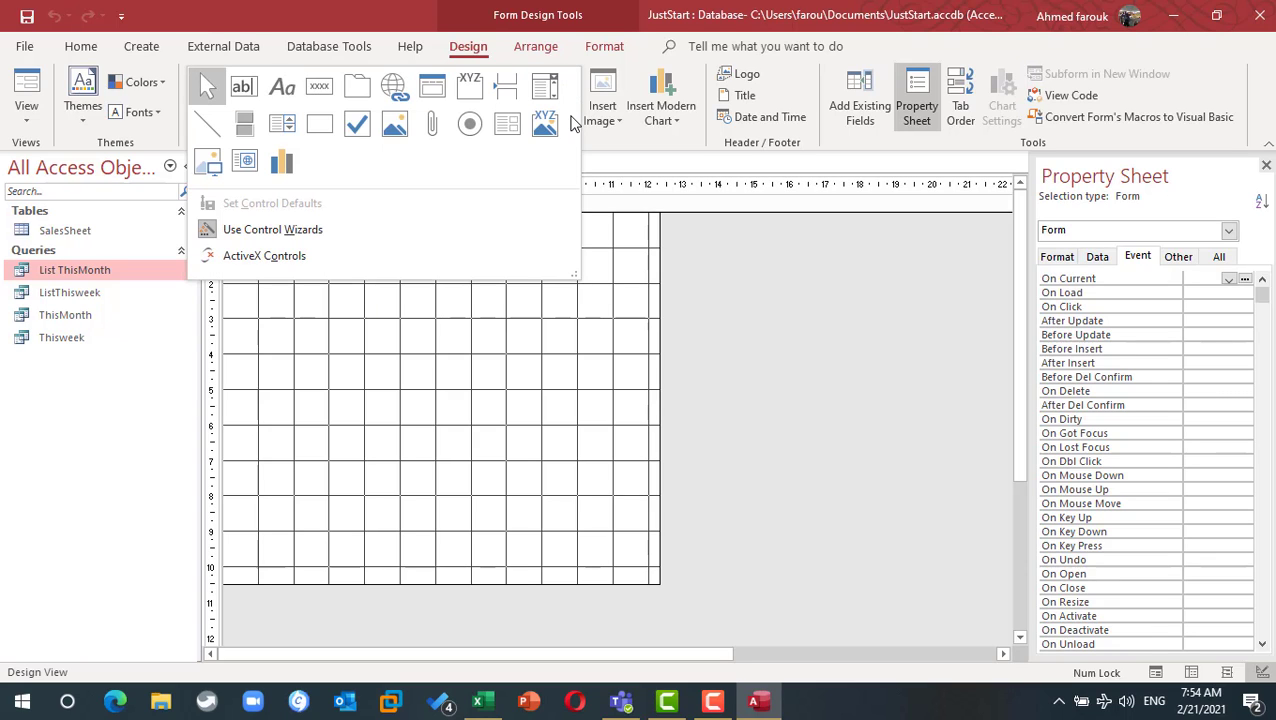
click(287, 125)
drag(348, 252, 456, 345)
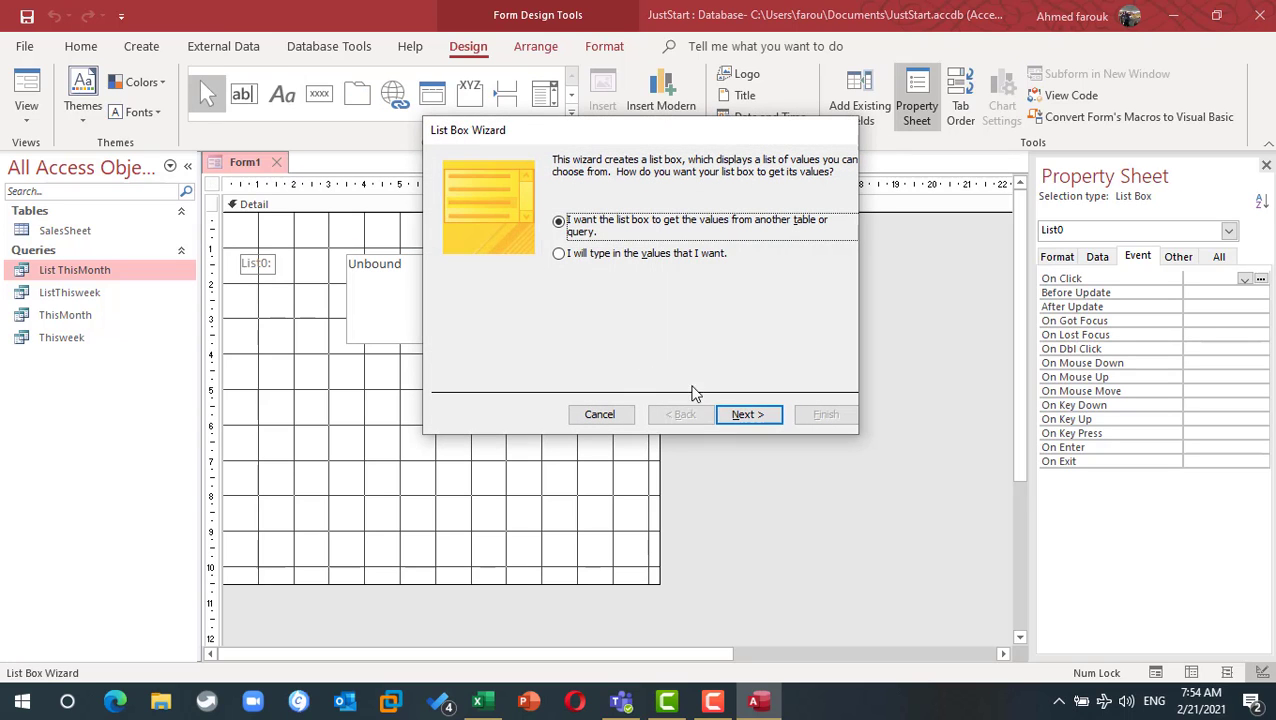
Step: Base the list box on the CountOfID field of the Thisweek query, and shorten the box to one row's height
click(742, 414)
click(644, 337)
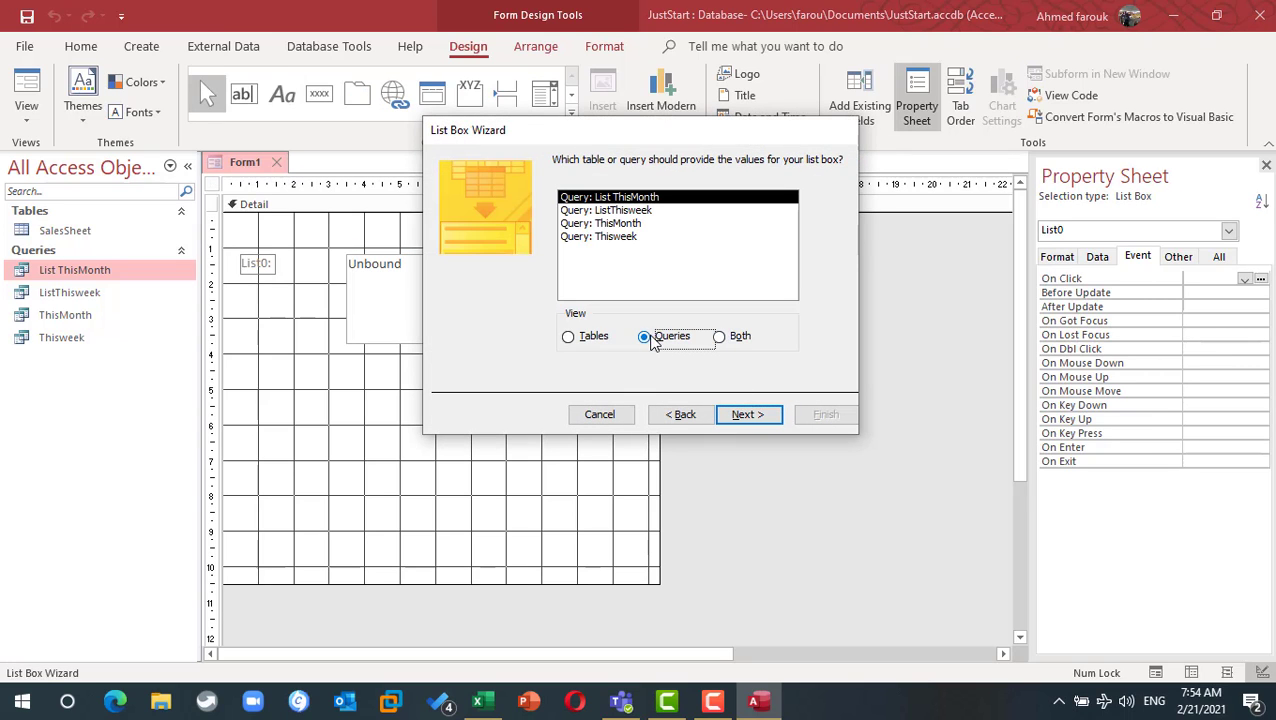
double_click(625, 238)
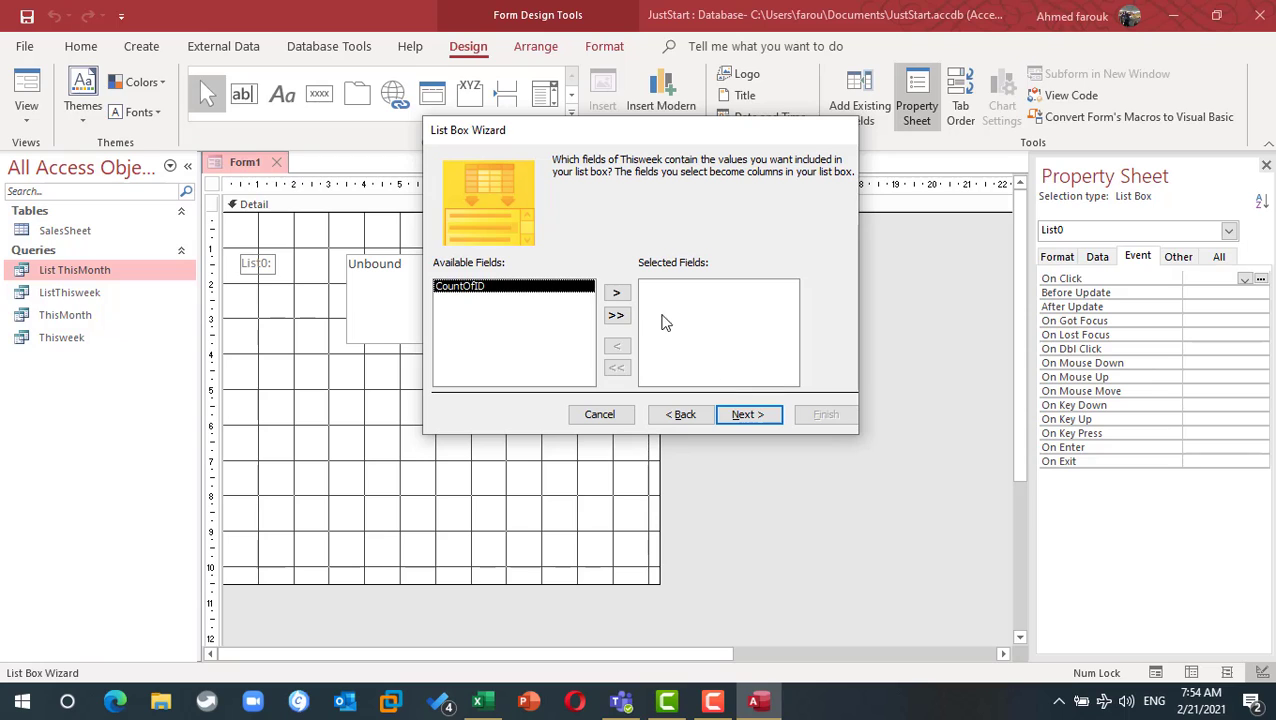
click(616, 292)
click(752, 417)
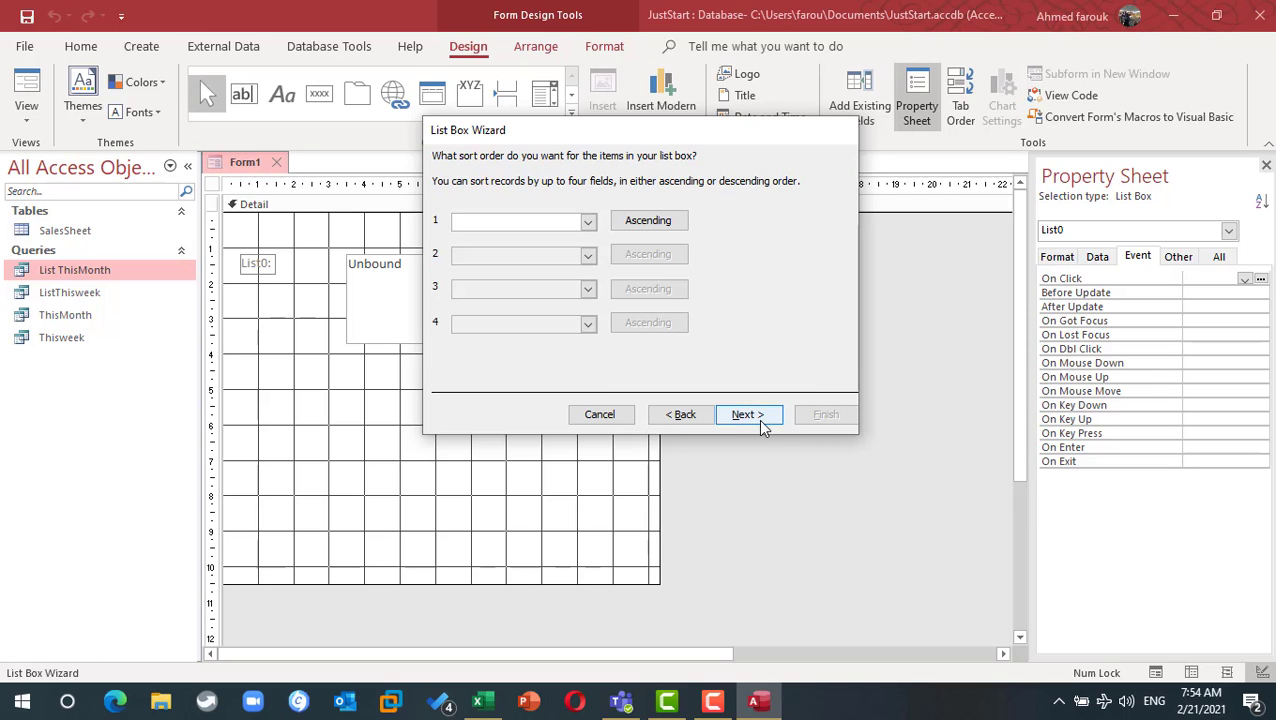
click(758, 419)
click(819, 418)
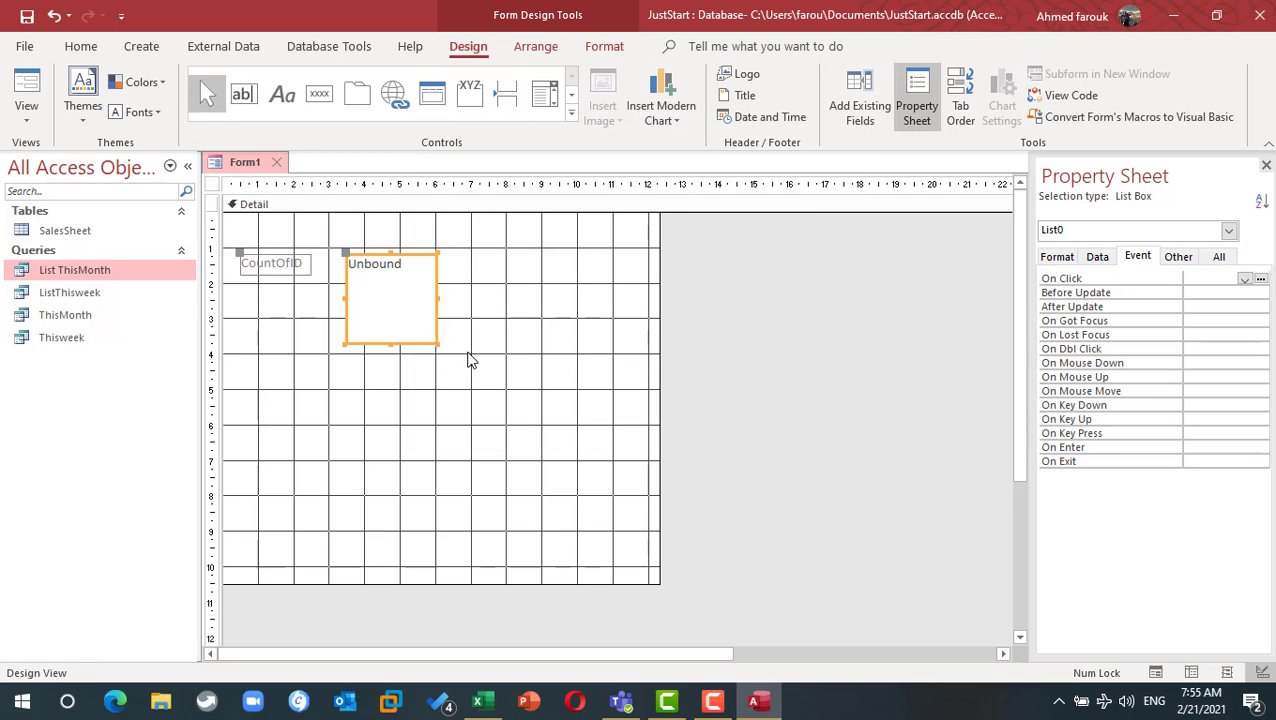
drag(388, 345, 401, 278)
click(395, 343)
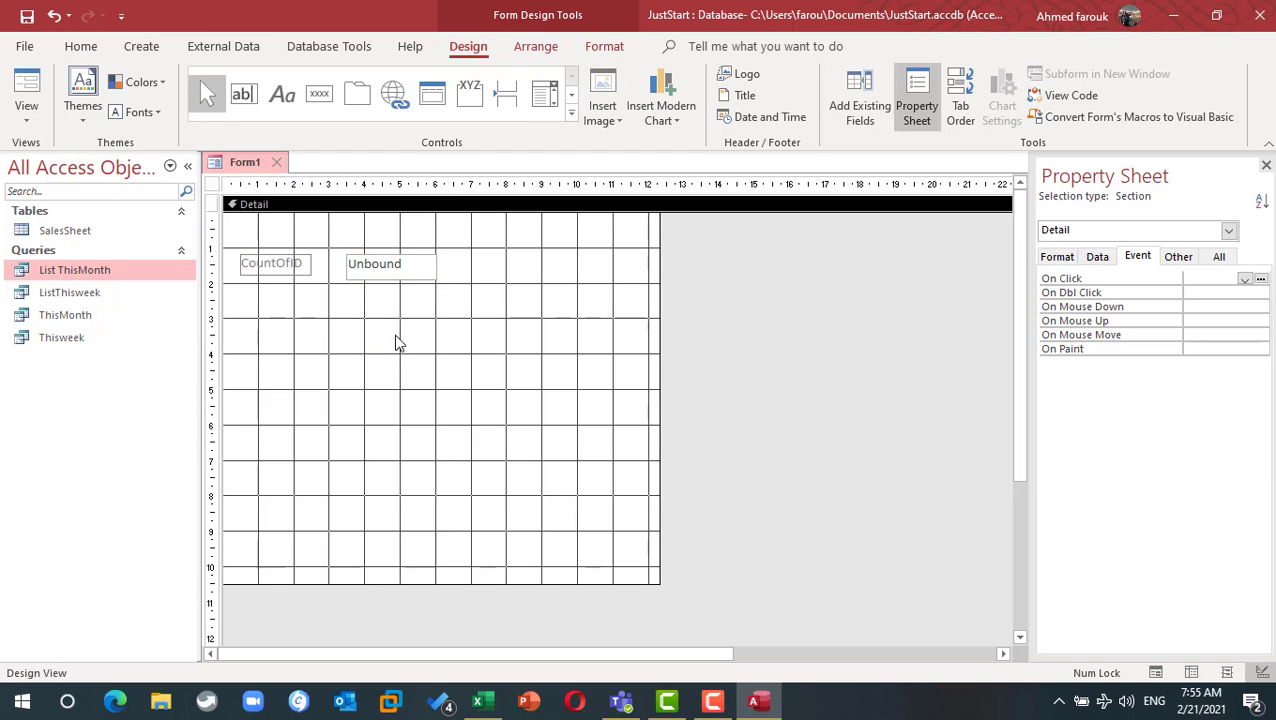
Step: Place a second list box on the form just below the first one
click(571, 112)
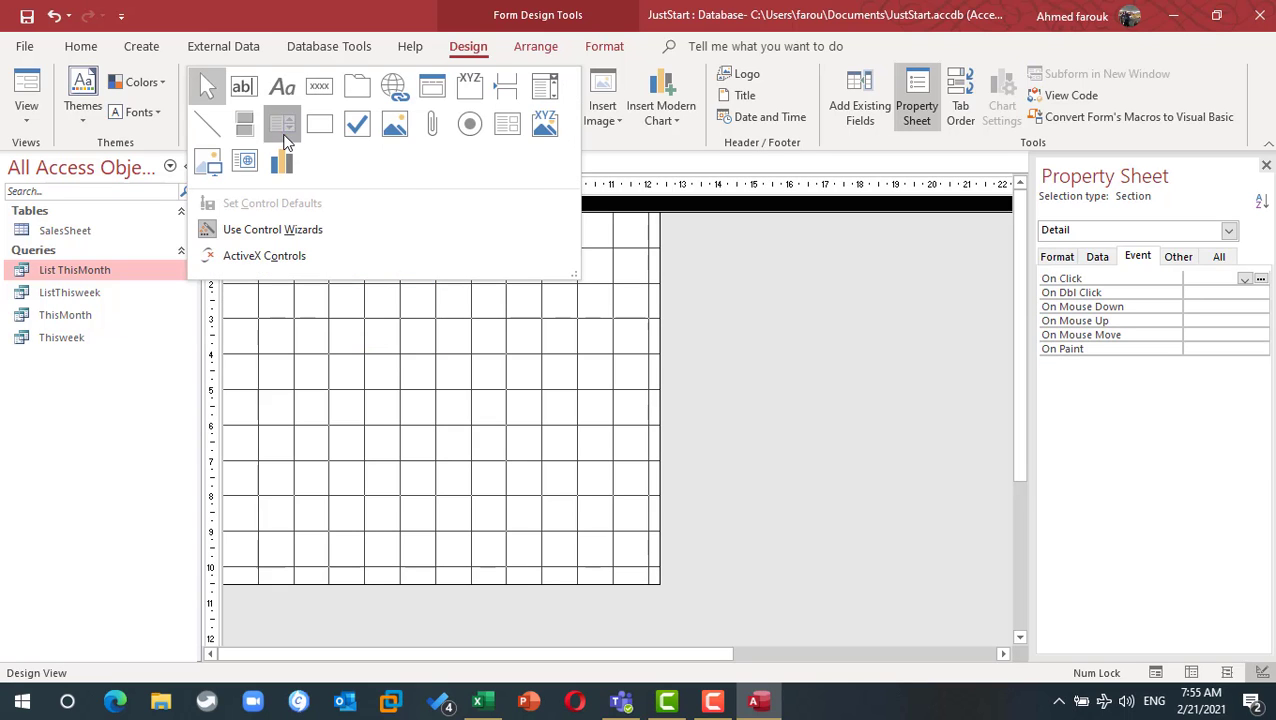
click(285, 125)
click(358, 305)
Step: Base the second list box on the CountOfID field of the ThisMonth query, and shorten it to one row's height
click(768, 415)
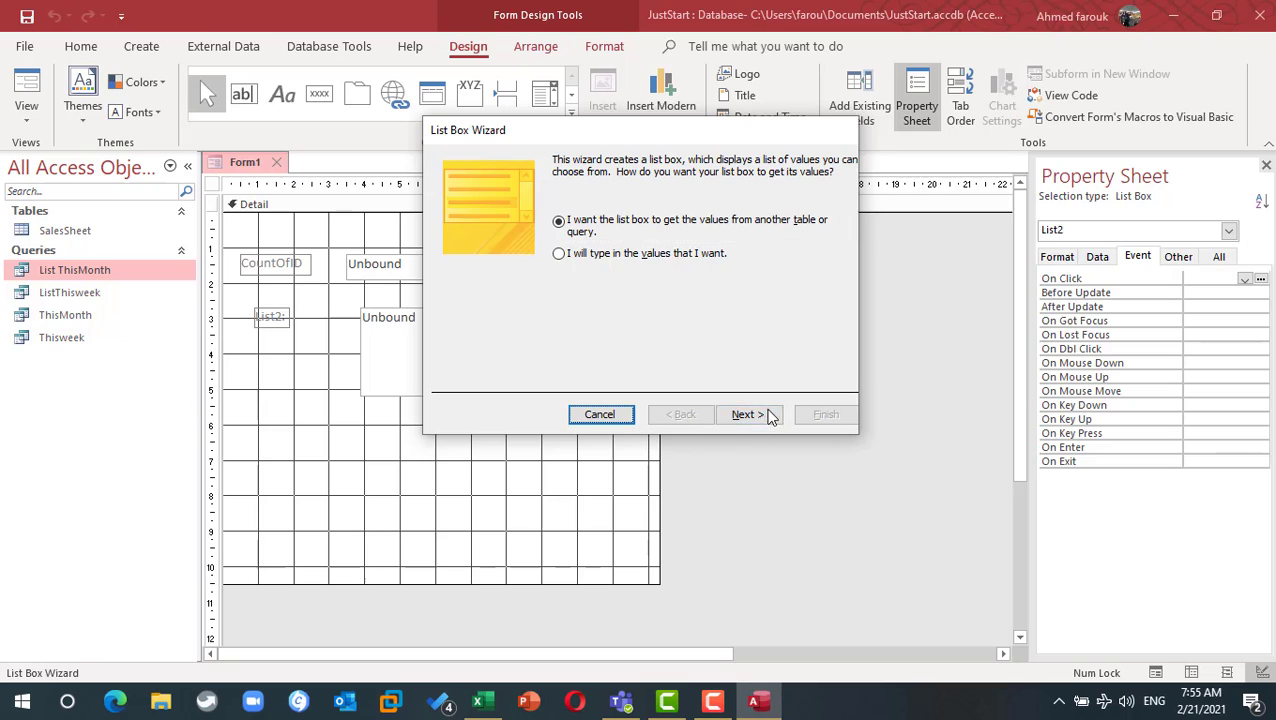
click(662, 338)
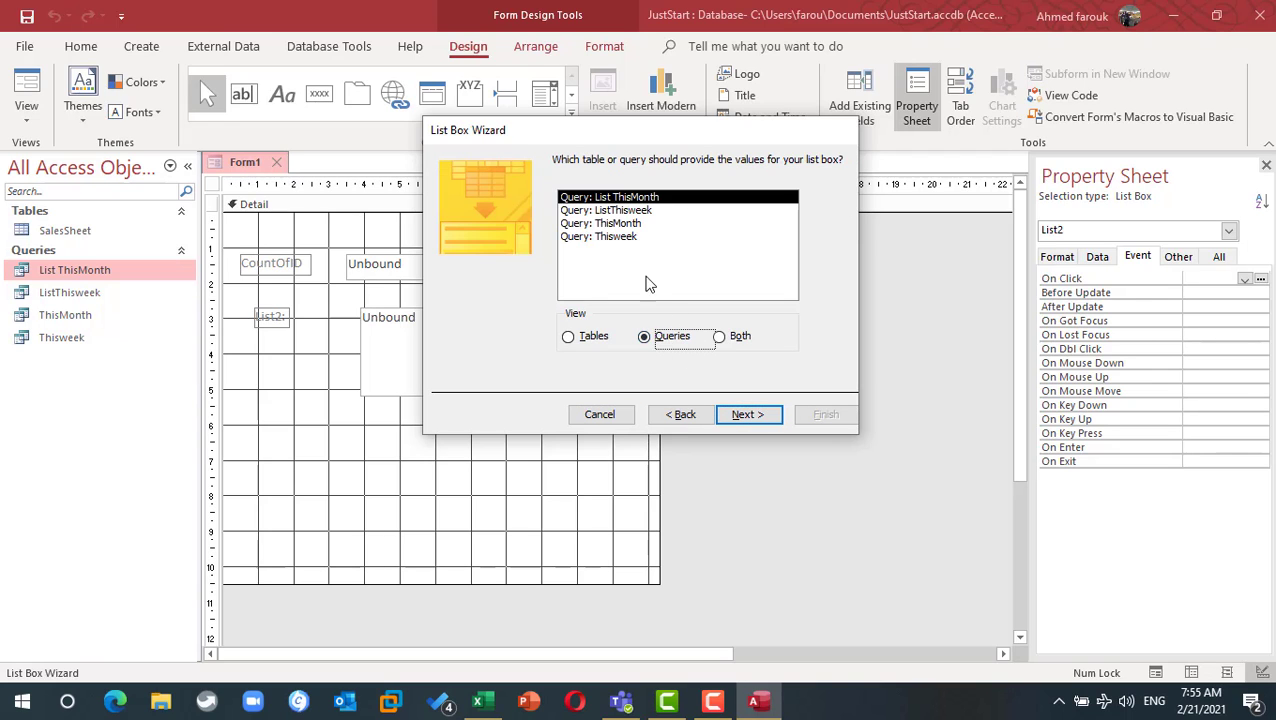
double_click(630, 225)
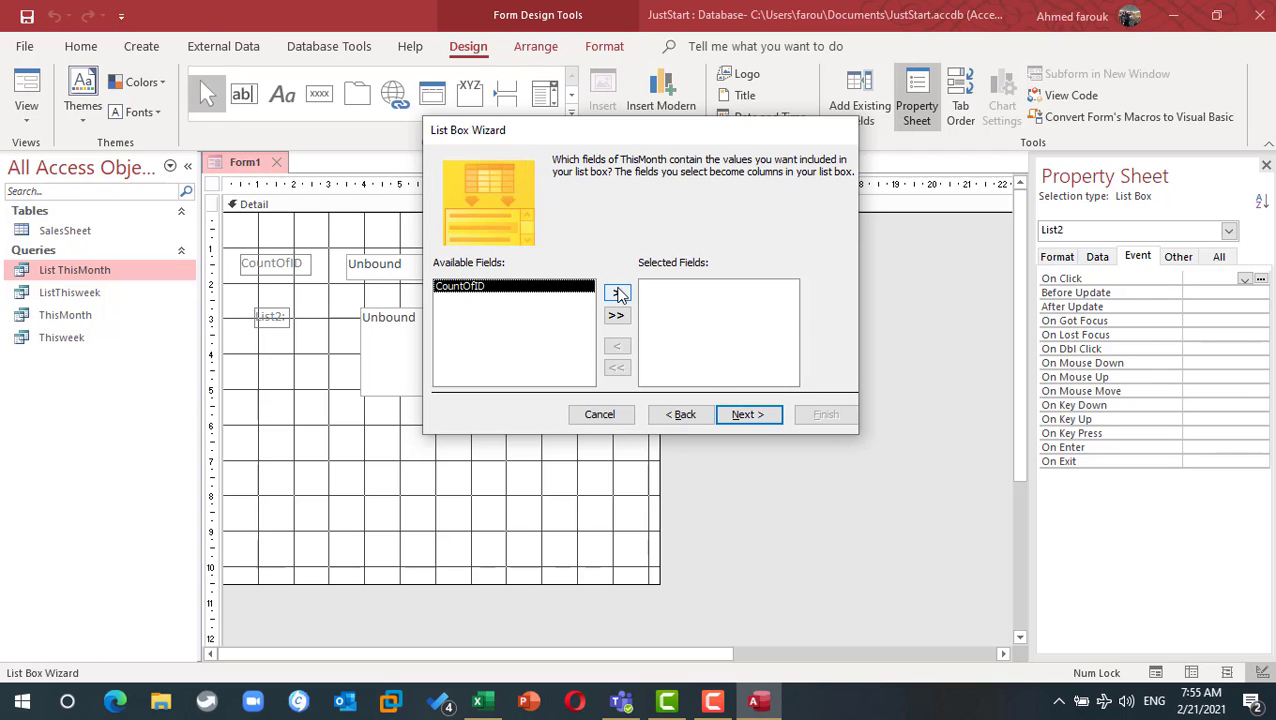
click(616, 292)
click(760, 414)
click(774, 418)
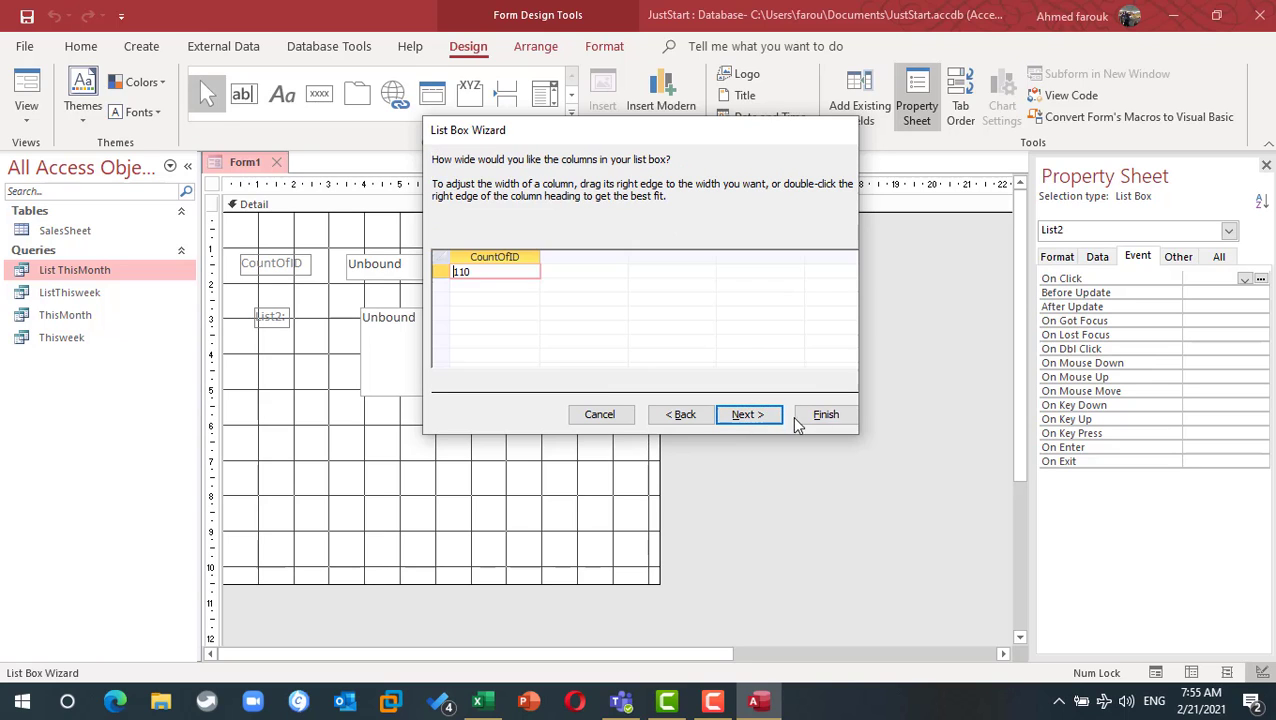
click(776, 418)
click(815, 418)
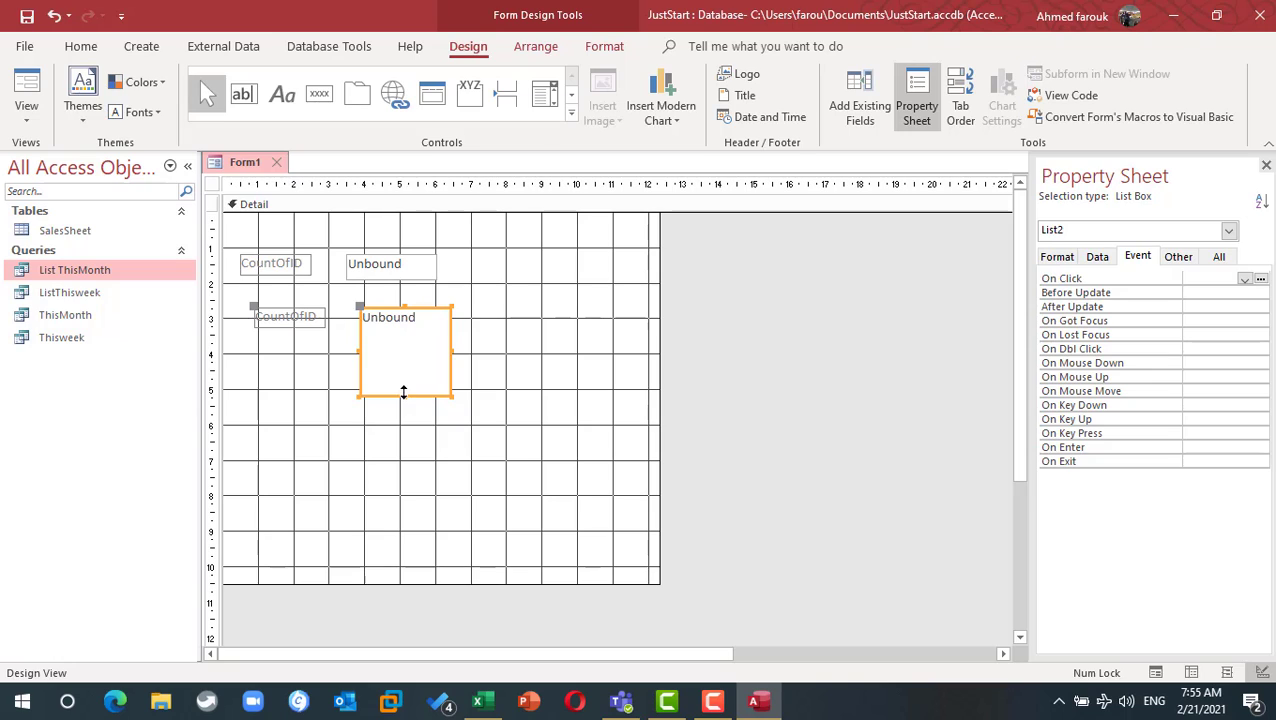
drag(404, 390, 404, 337)
Step: Rename the first list box's label to Week and the second list box's label to Month
click(306, 270)
double_click(292, 263)
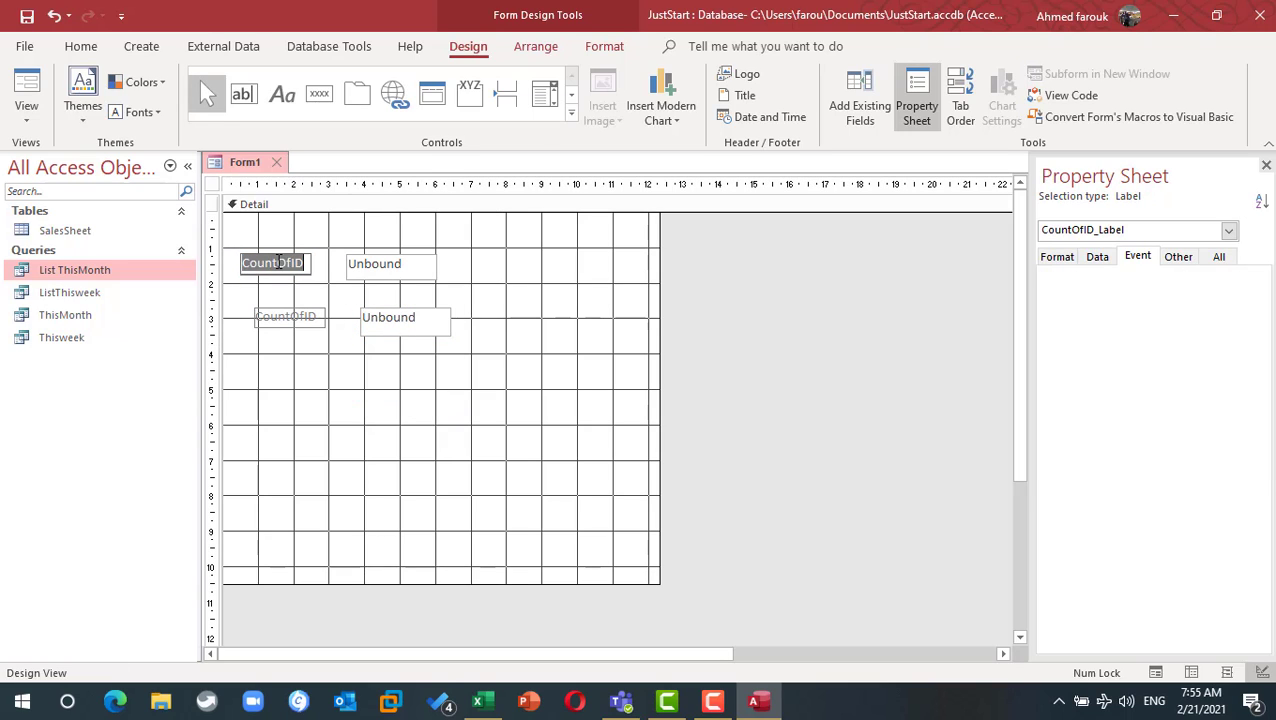
key(Delete)
text(We)
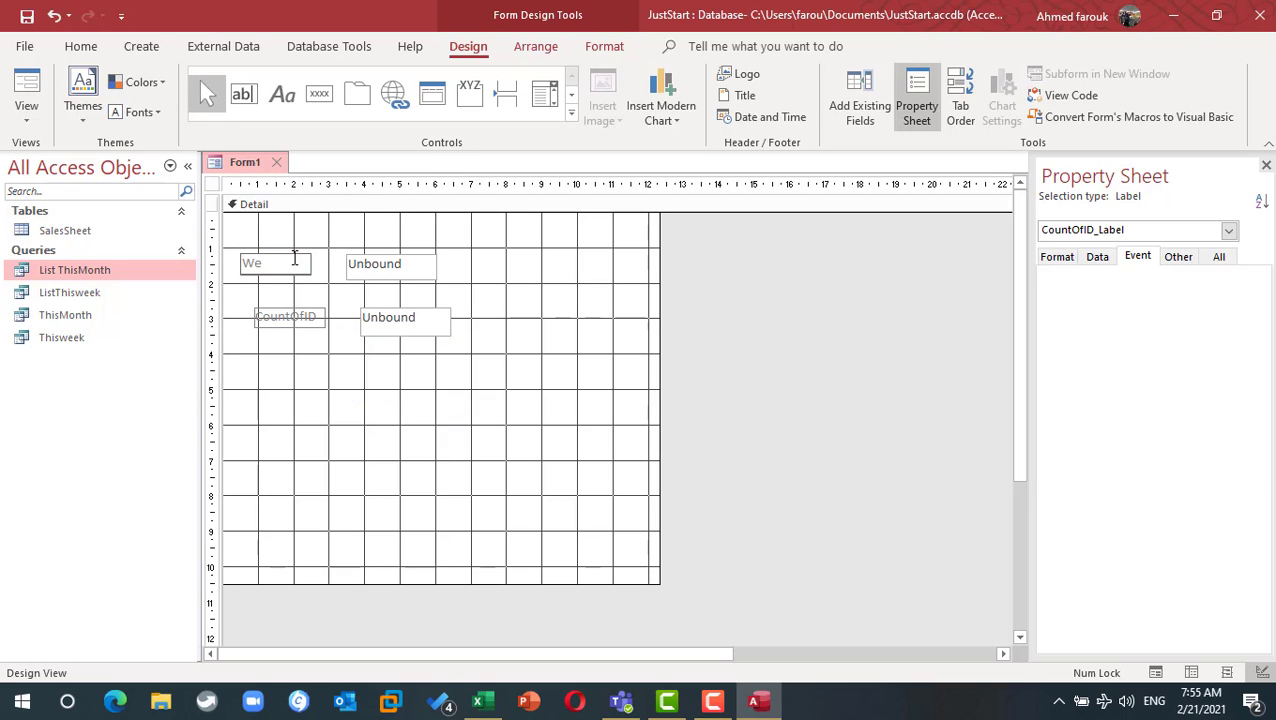
text(ek)
click(282, 319)
double_click(283, 316)
text(Month)
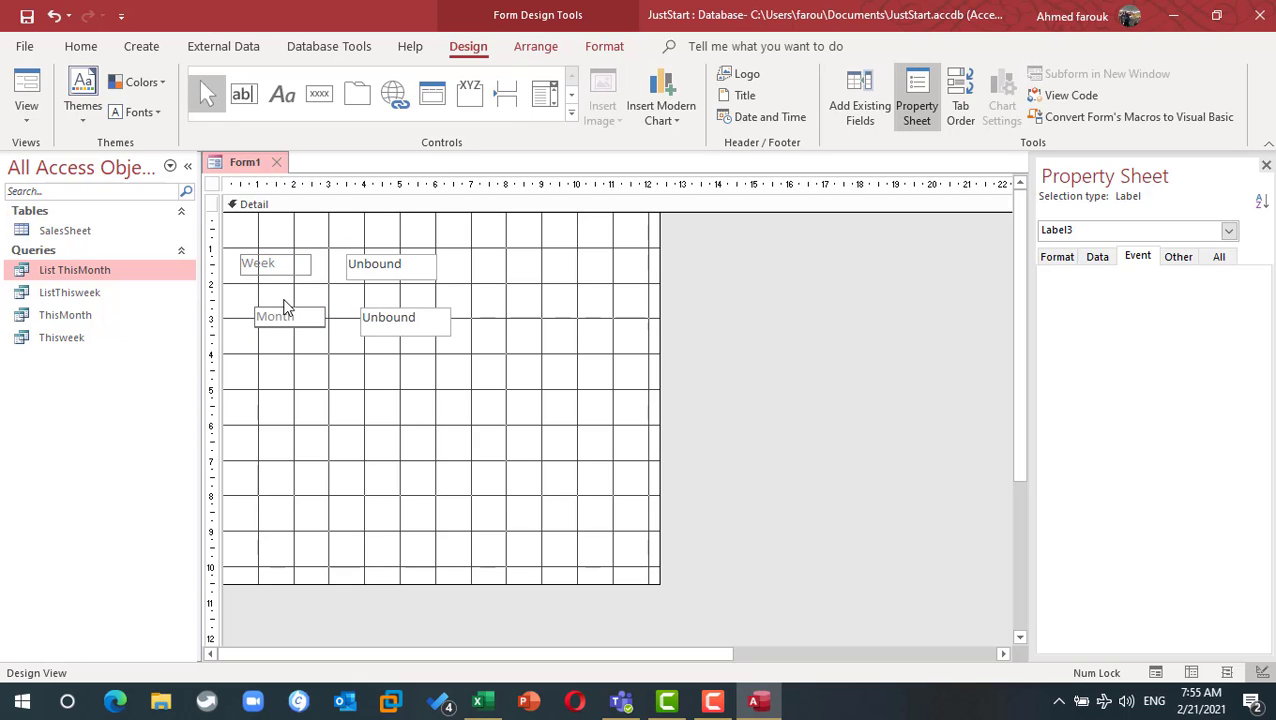
click(271, 291)
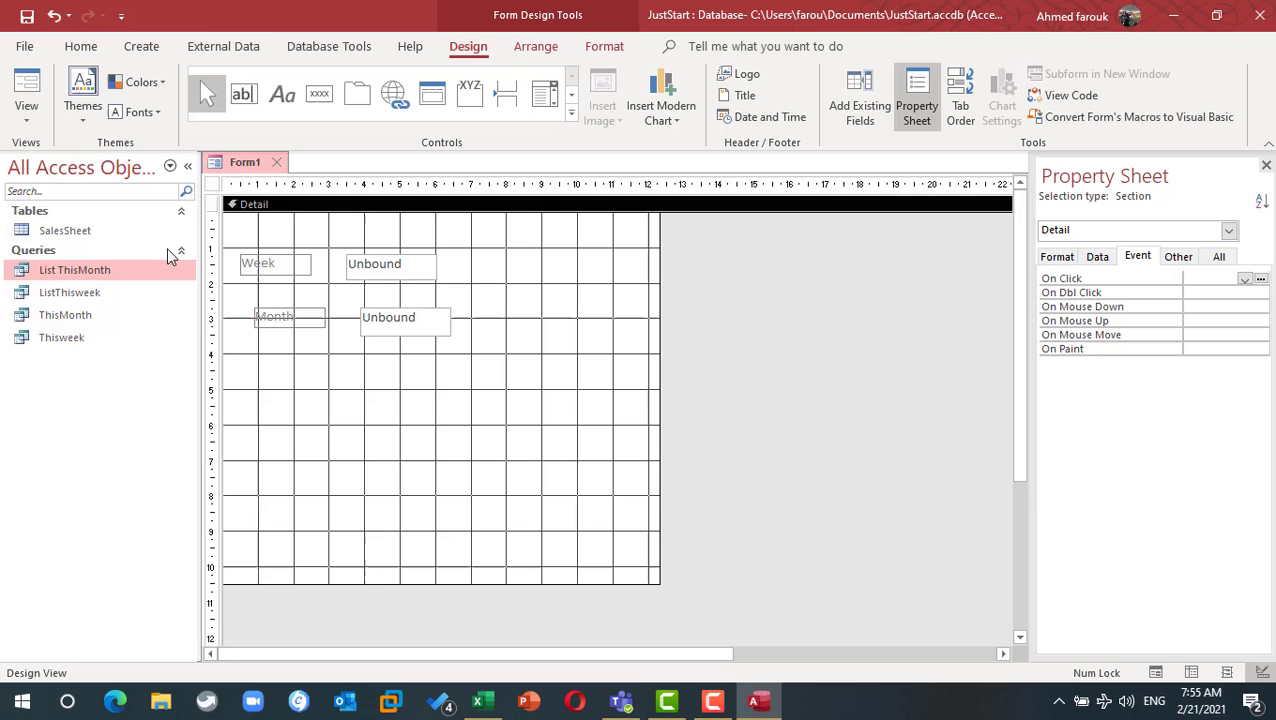
Step: Show the form in Form View, then close it and save it as Main
click(26, 88)
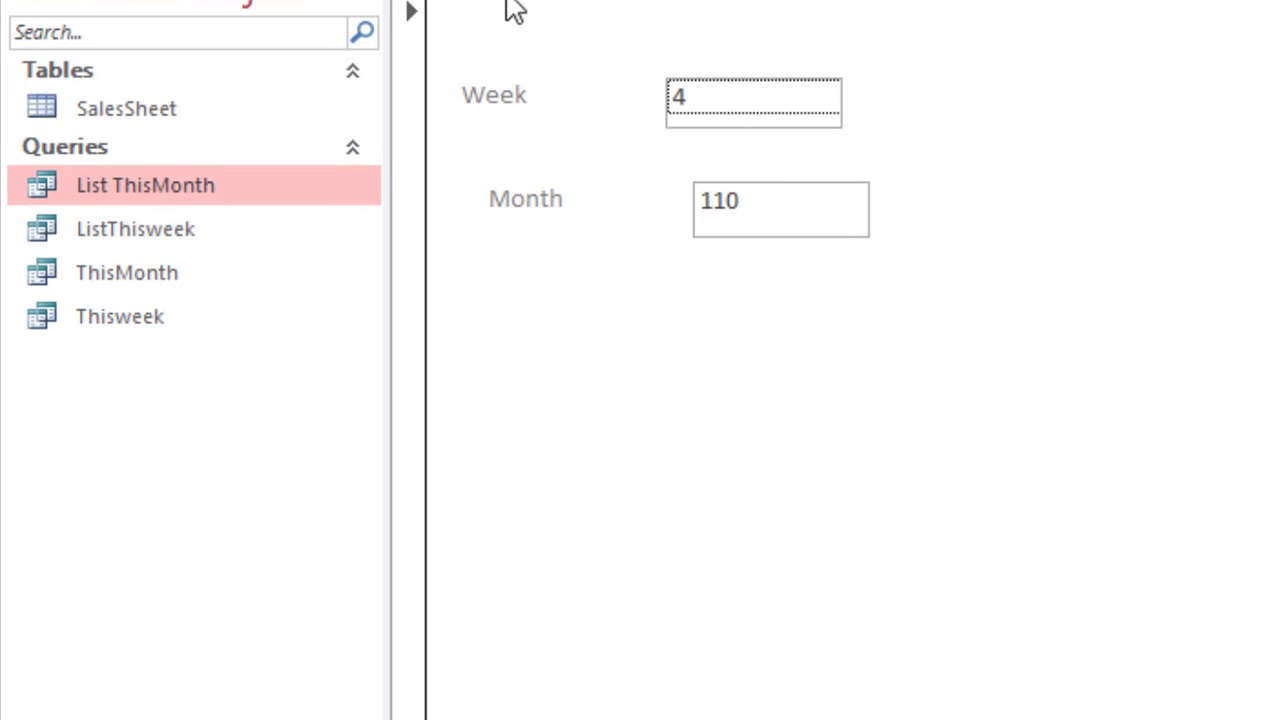
click(548, 5)
key(Return)
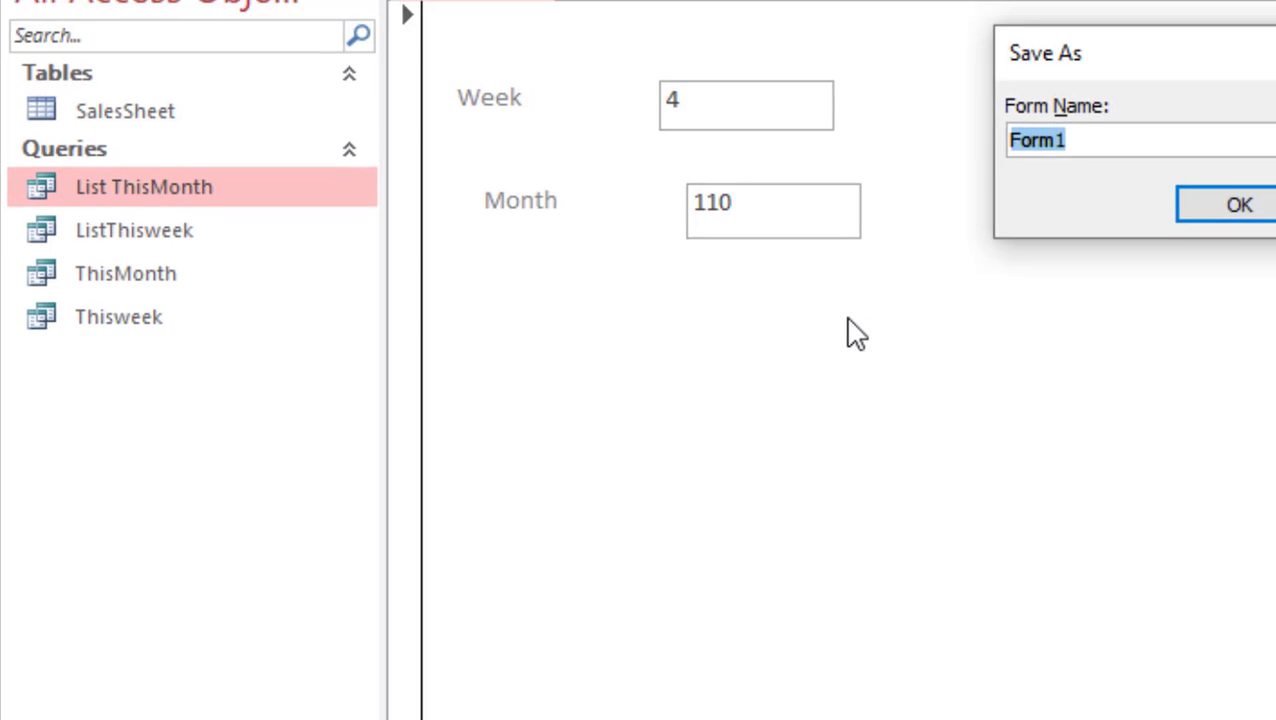
text(Main)
key(Return)
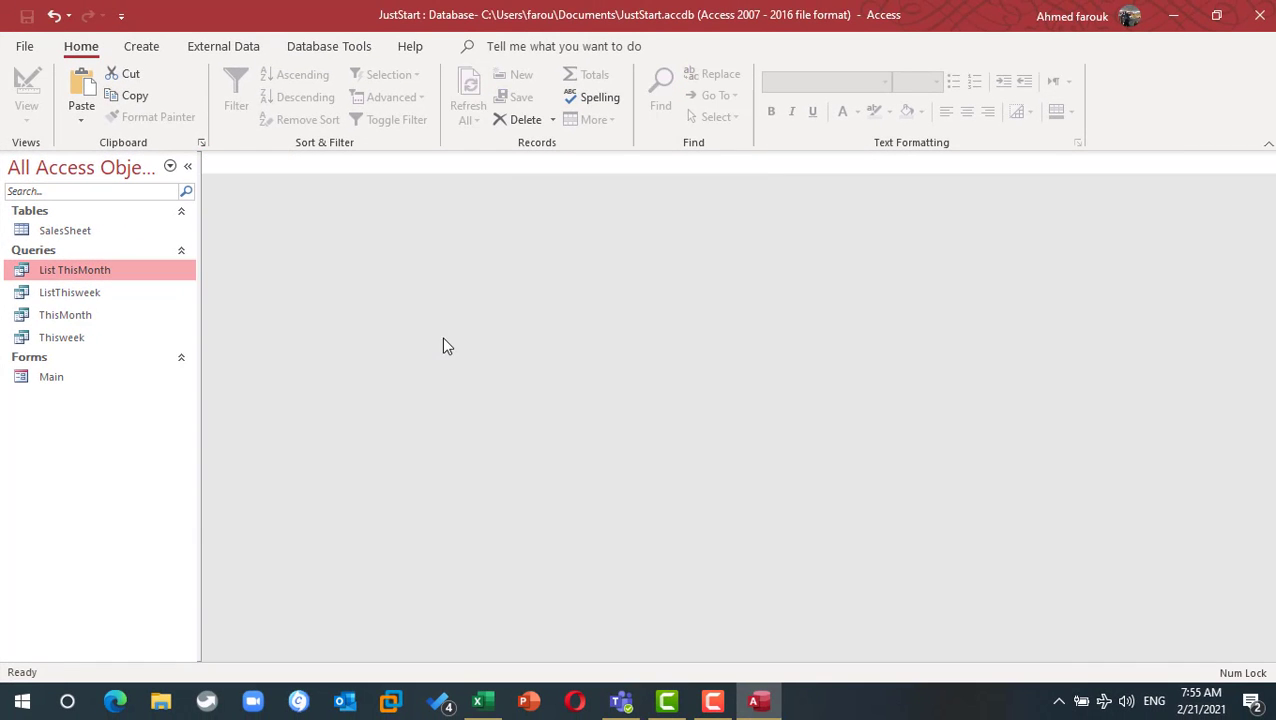
Step: Create a report with the Report Wizard from all fields of the List ThisMonth query, and close its preview
click(137, 46)
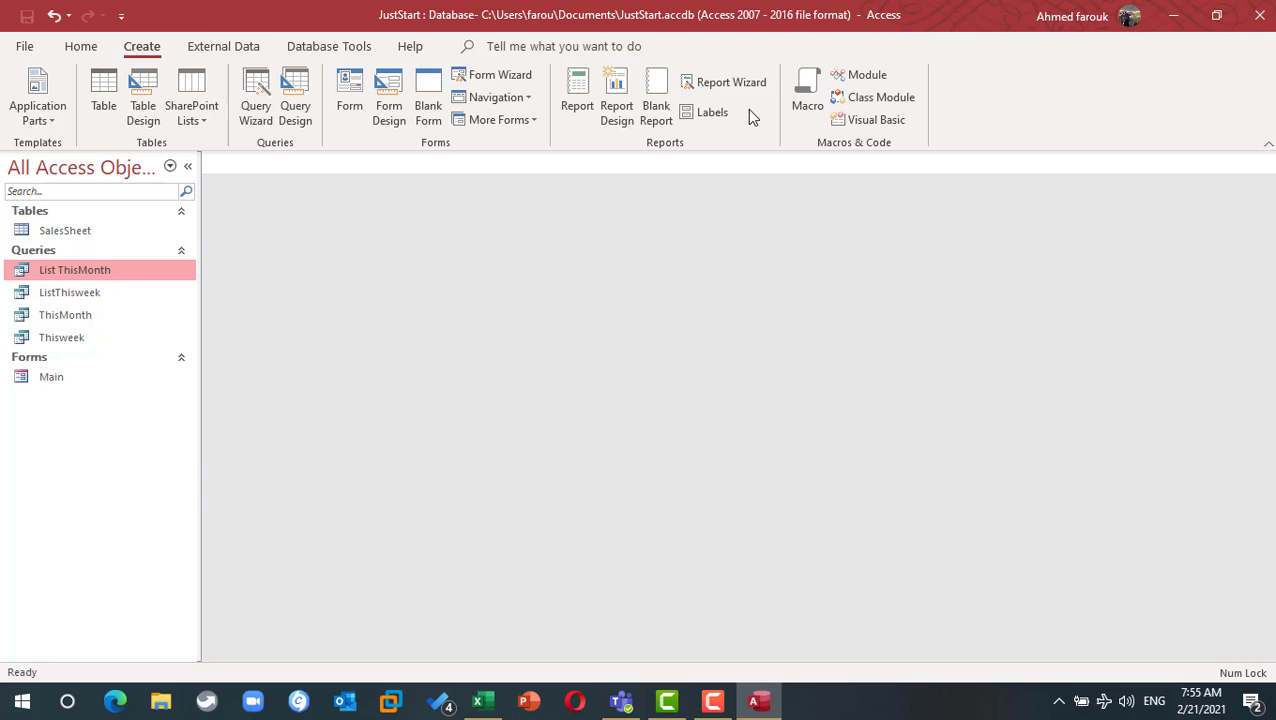
click(727, 86)
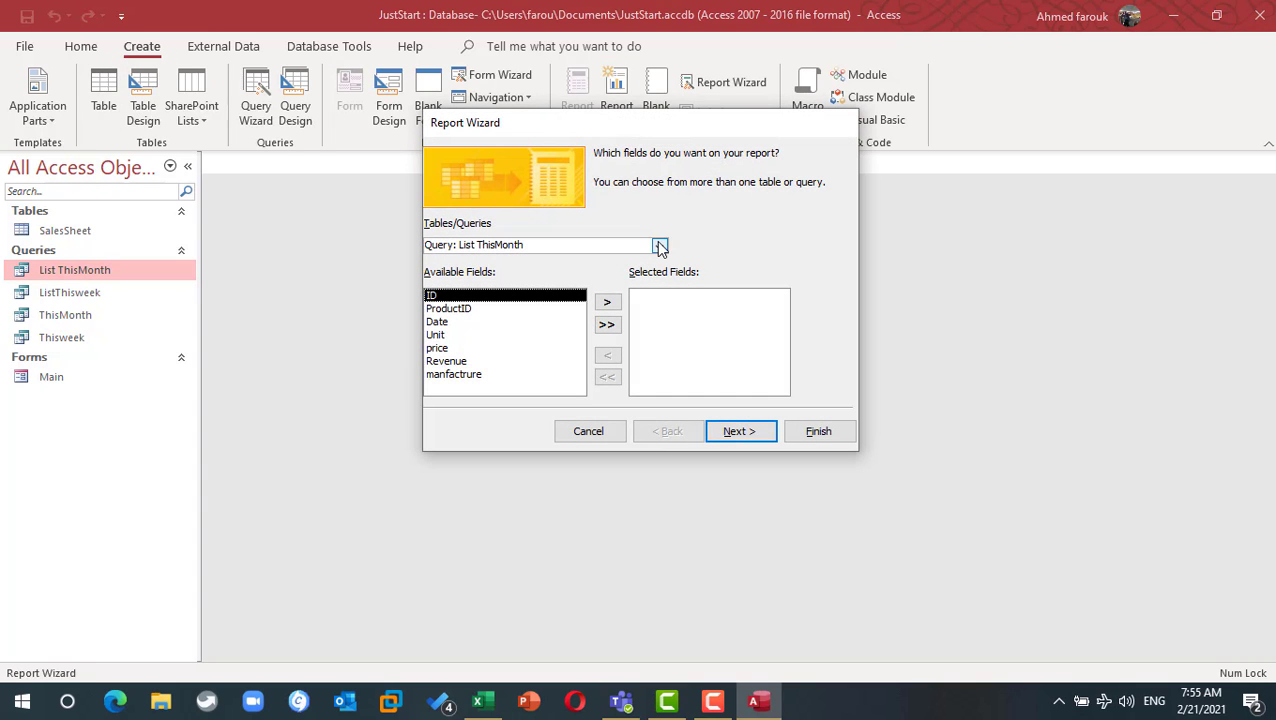
click(606, 324)
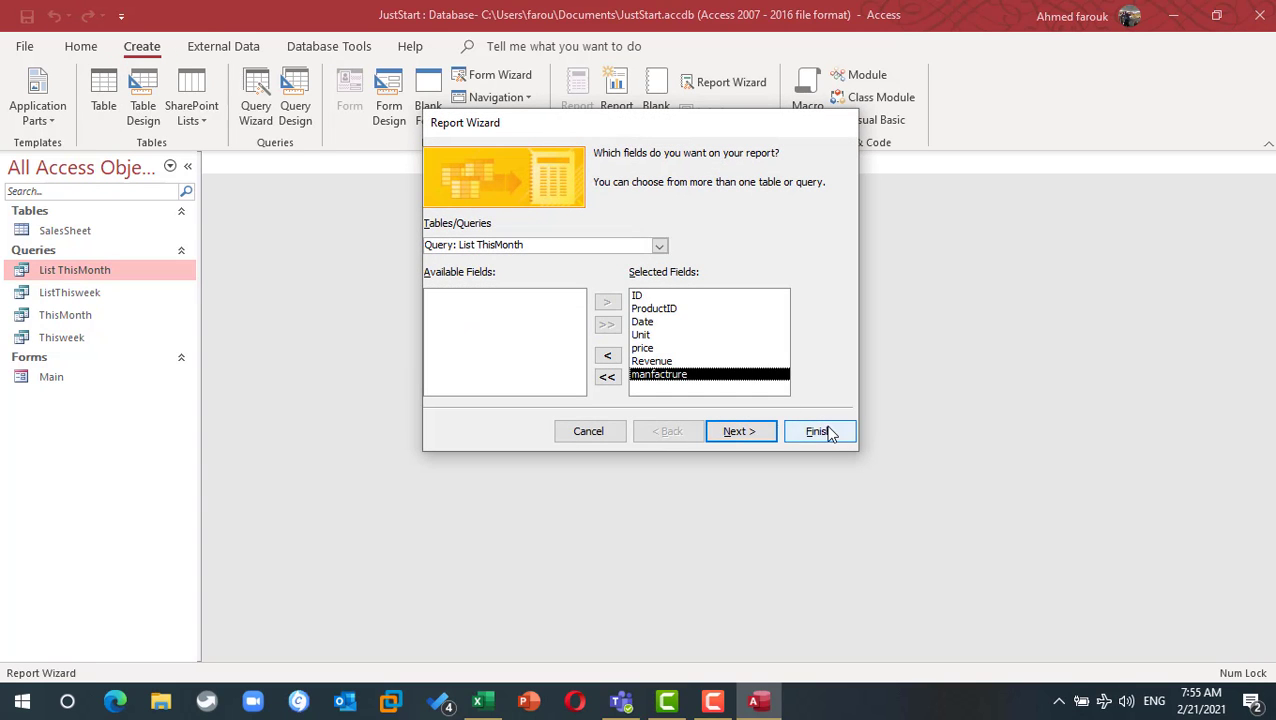
click(740, 431)
click(822, 432)
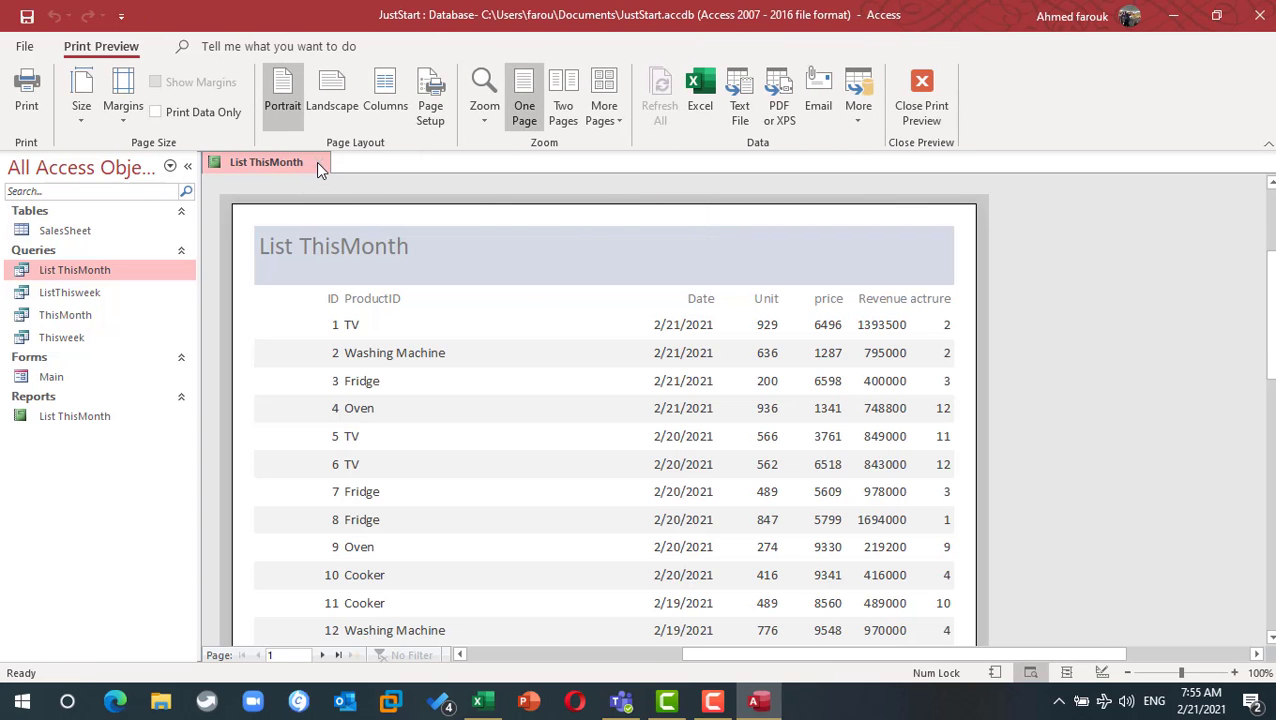
click(318, 163)
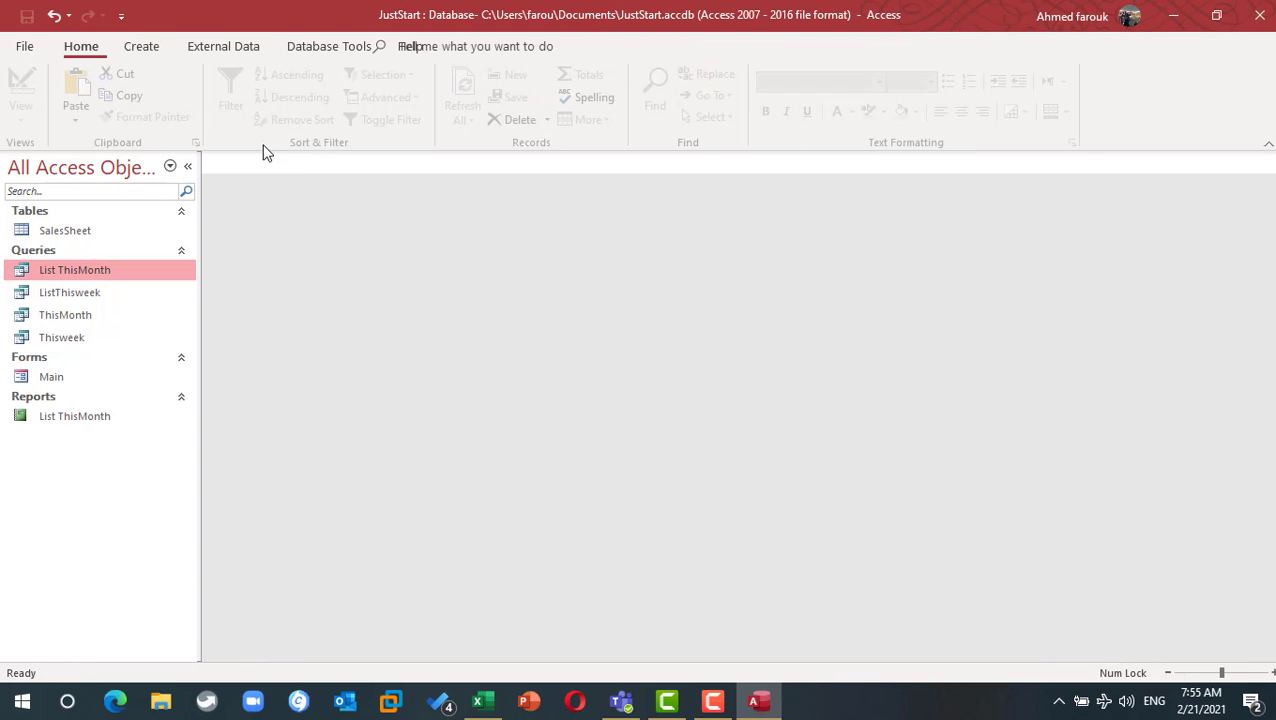
Step: Create a report with the Report Wizard from all fields of the ListThisweek query, and close its preview
click(240, 48)
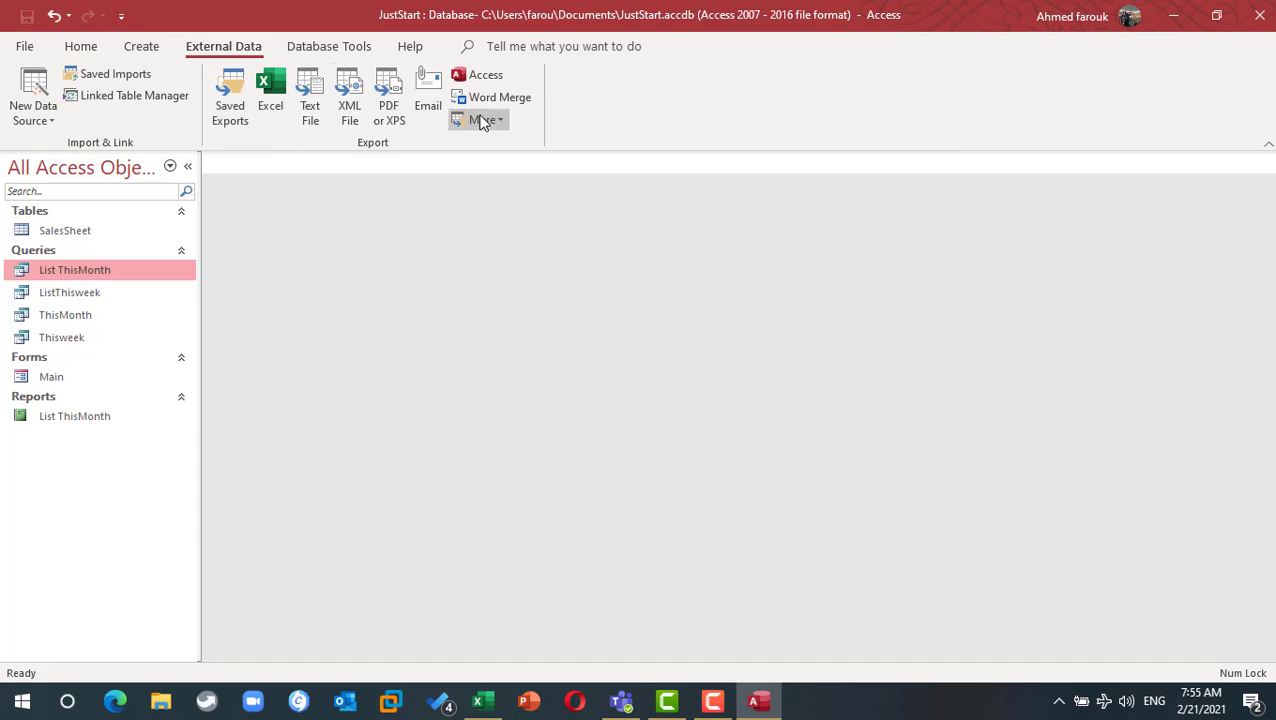
click(141, 47)
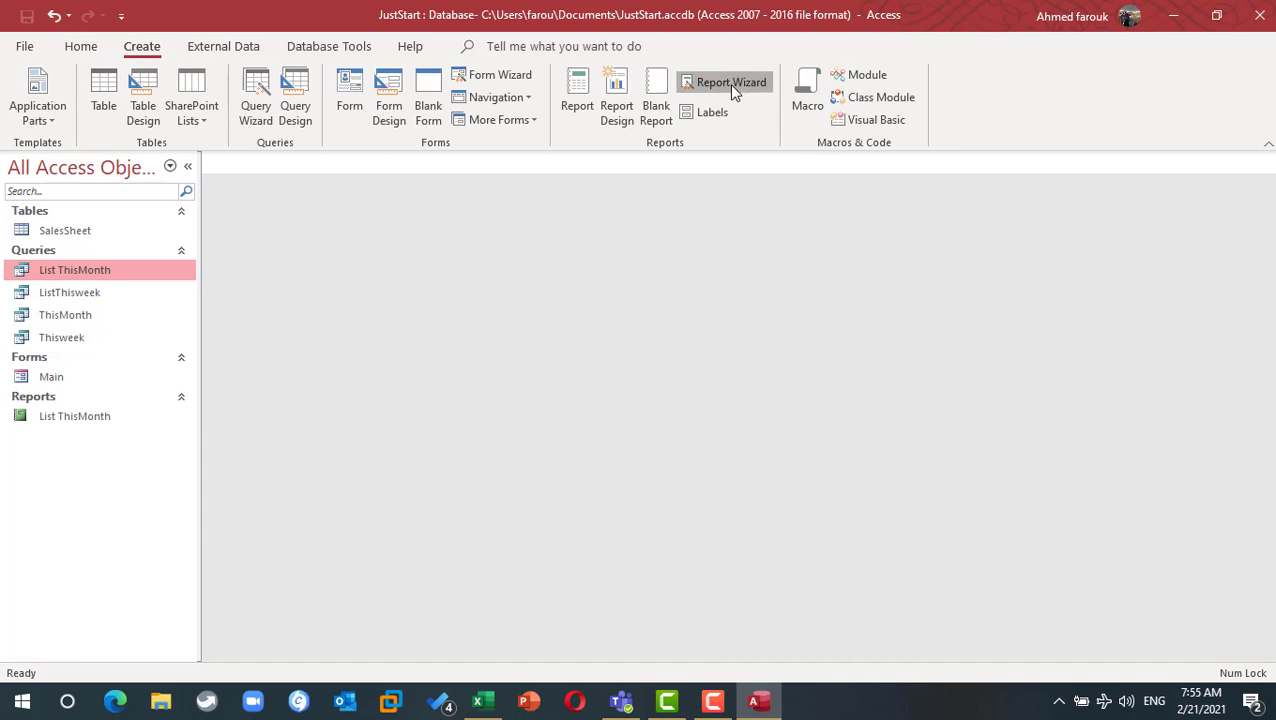
click(729, 84)
click(659, 246)
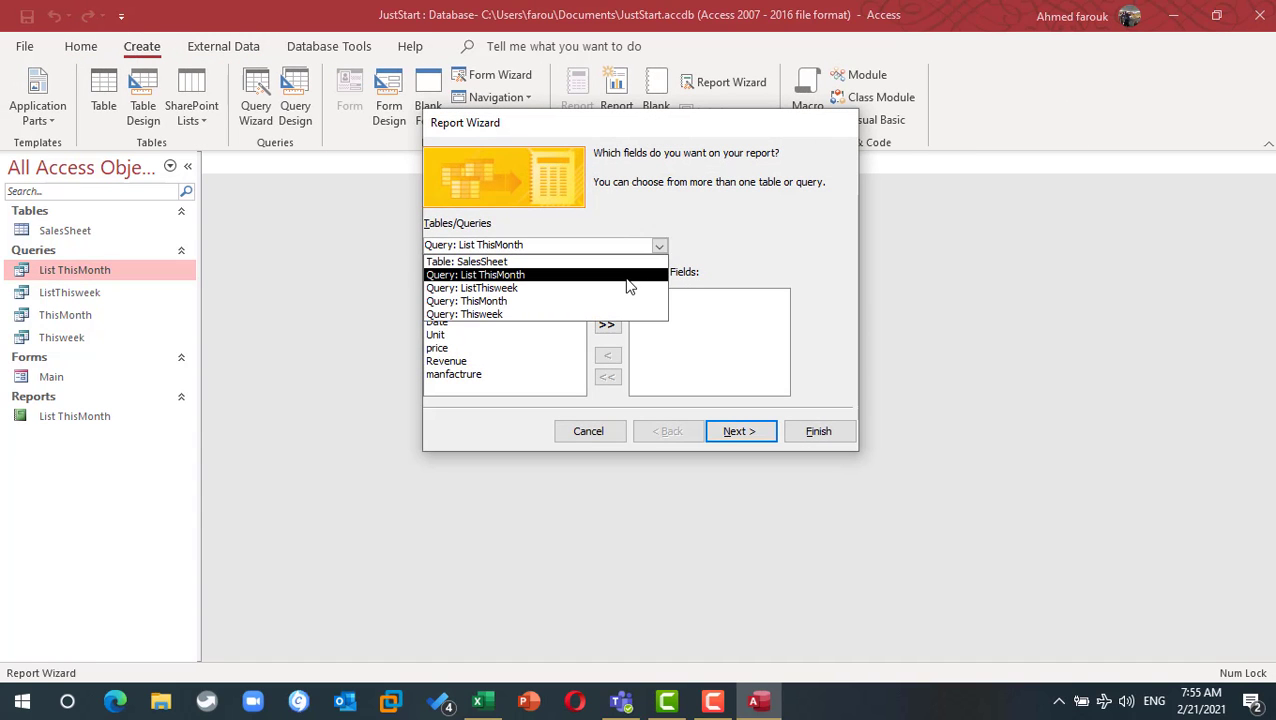
click(629, 288)
click(615, 325)
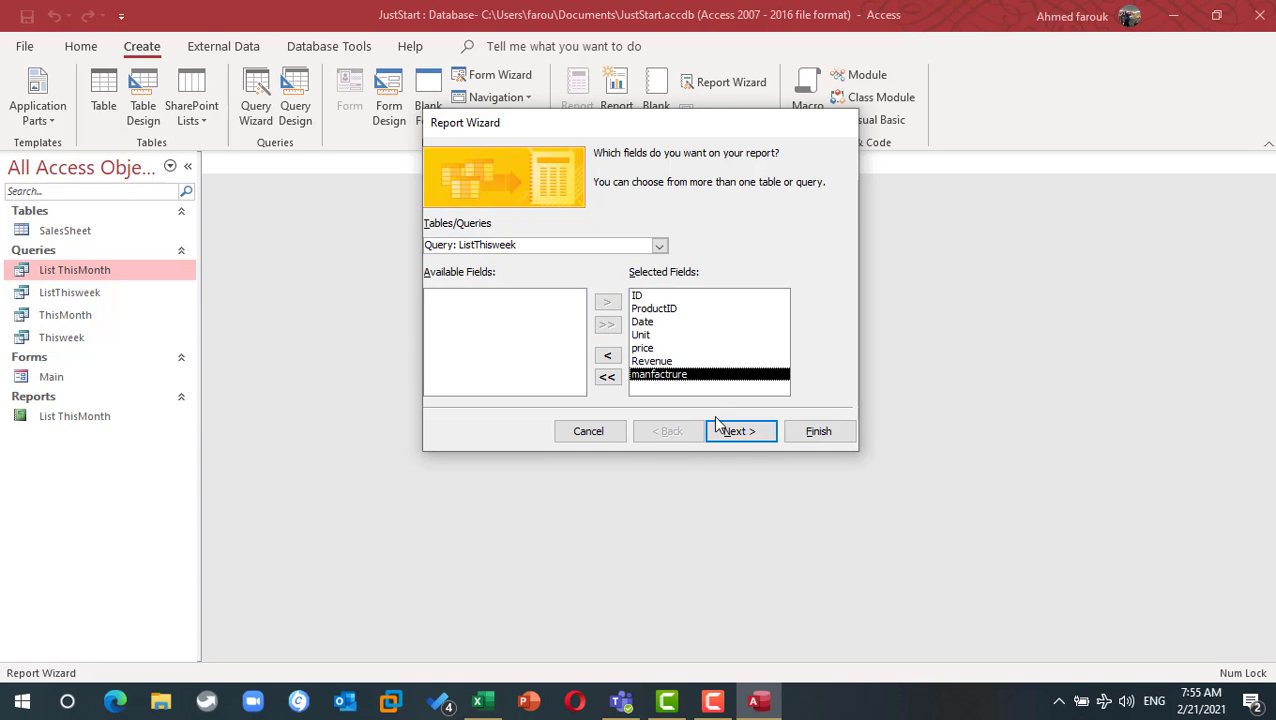
click(736, 433)
click(820, 432)
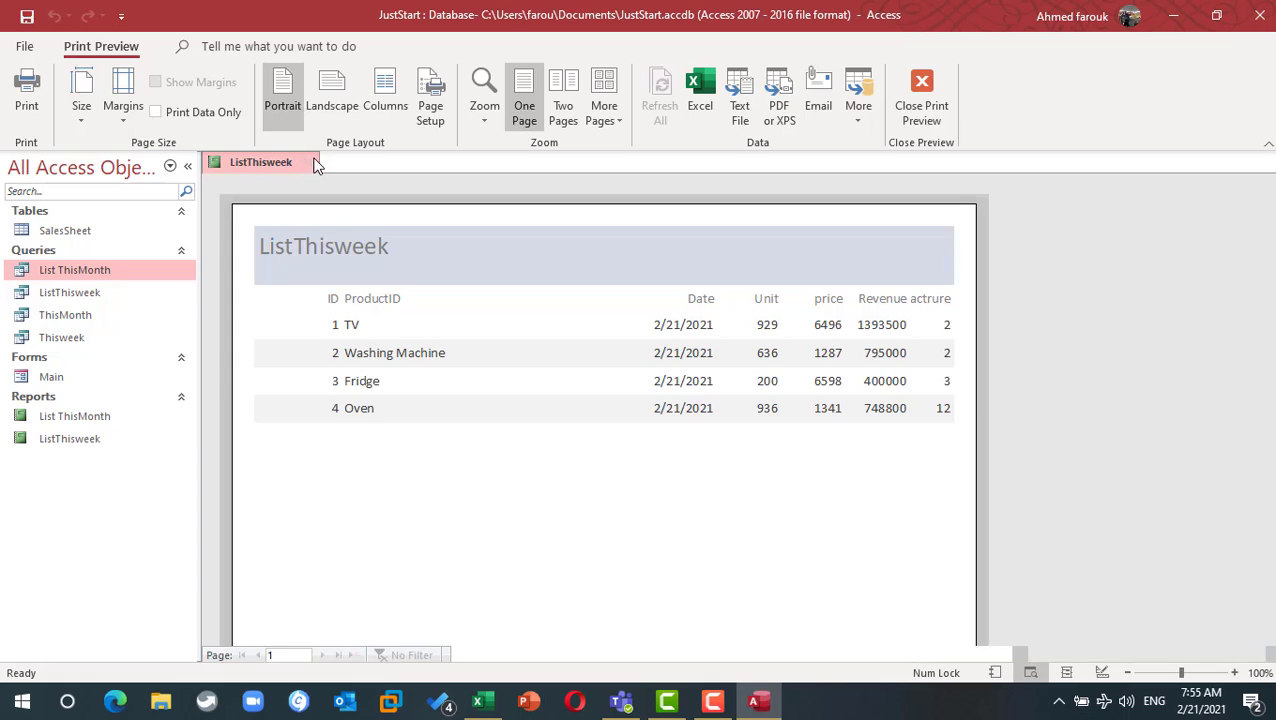
click(306, 163)
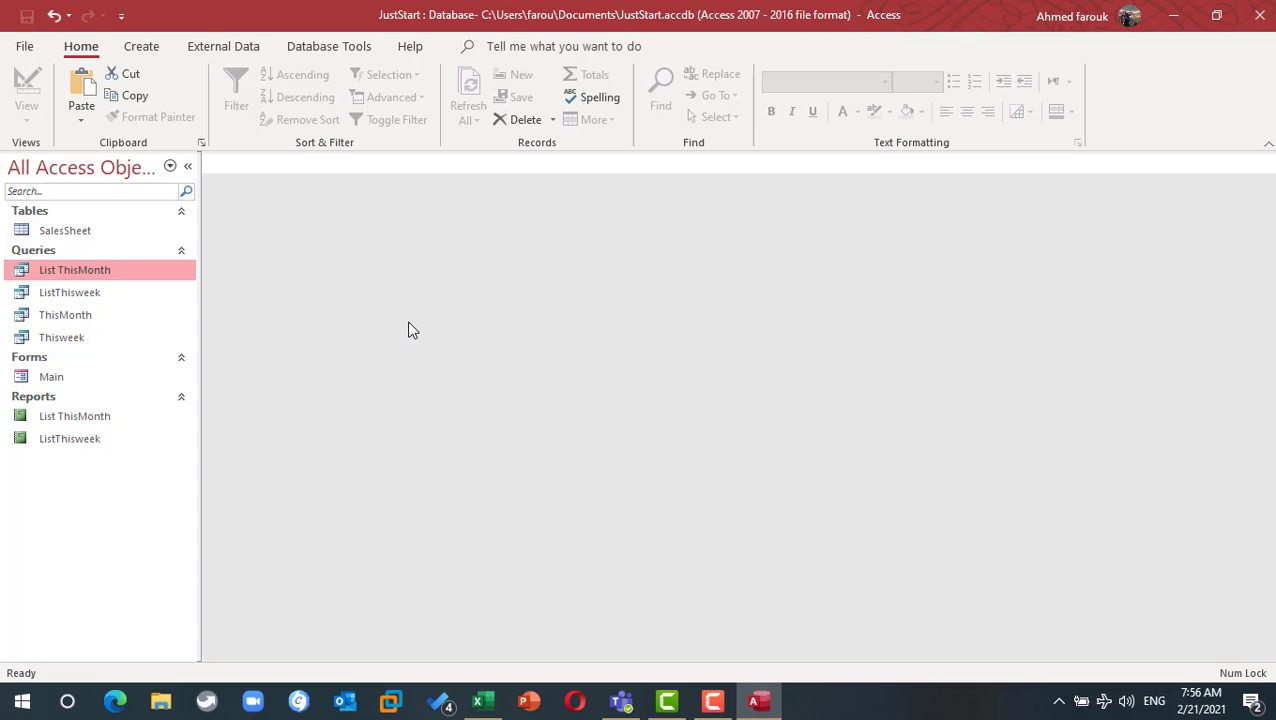
click(127, 315)
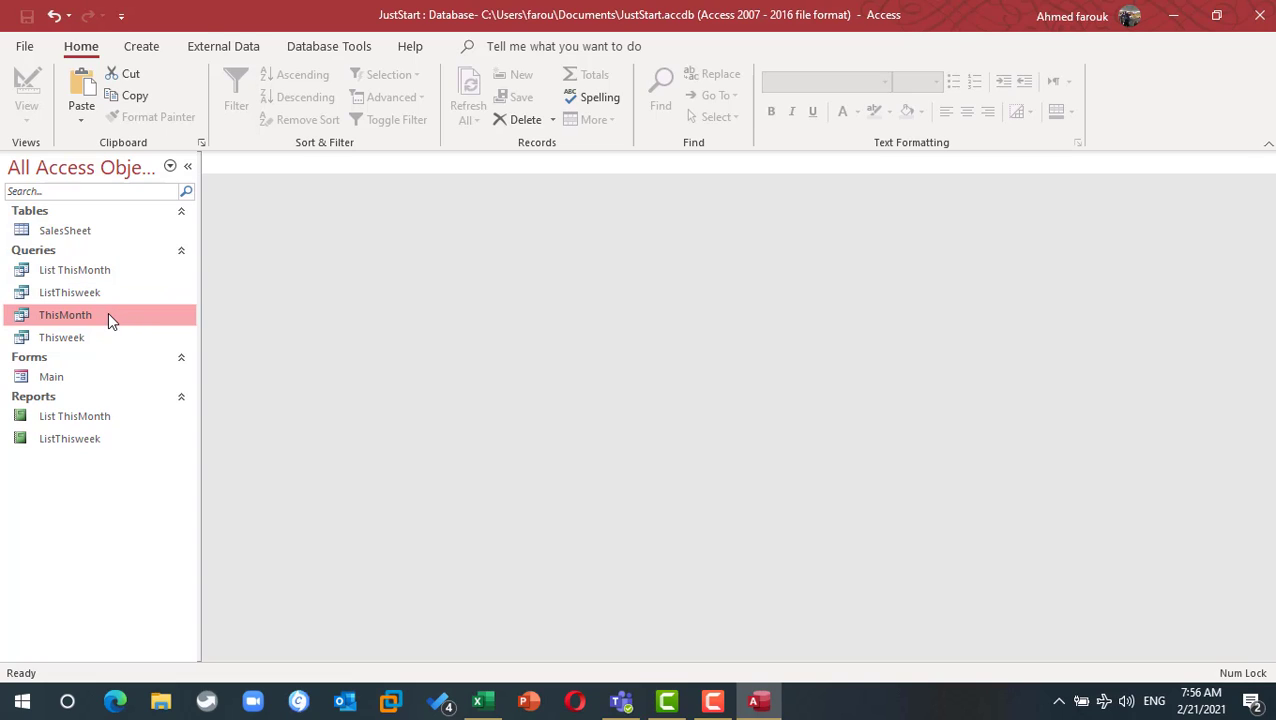
click(97, 341)
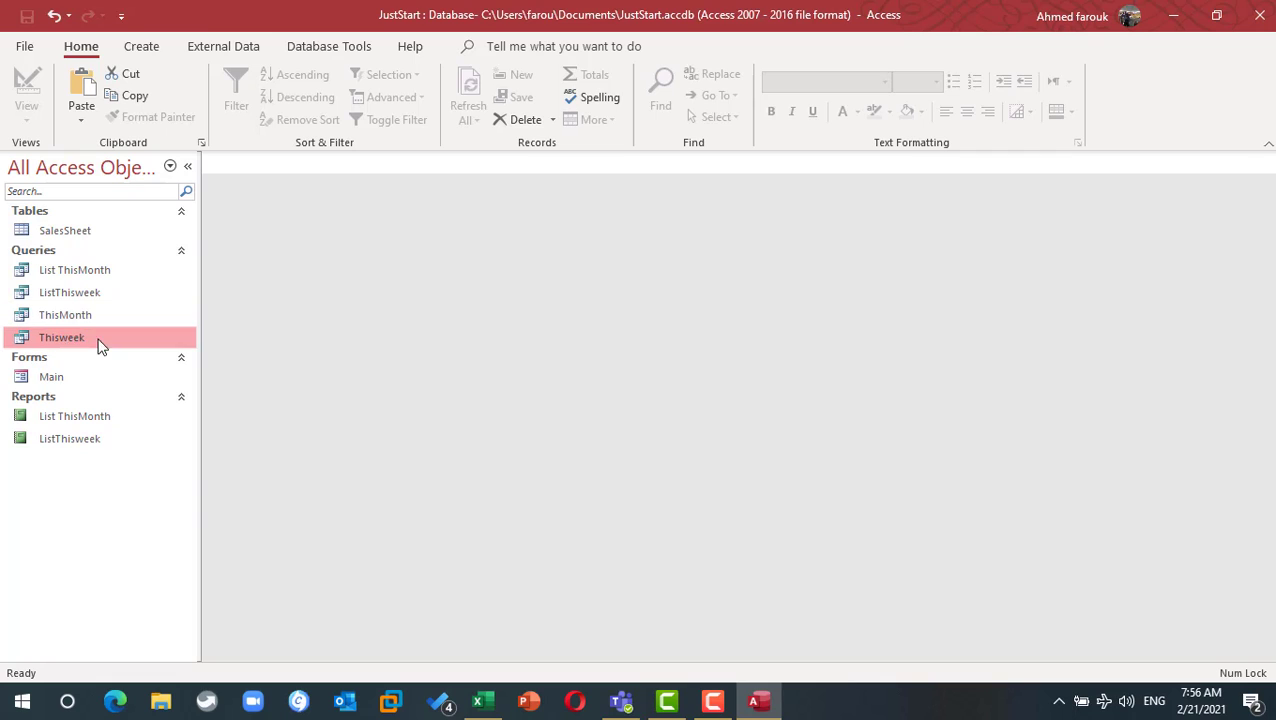
Step: Paste a duplicate of the copied Thisweek query and name it Moneyweek
key(ctrl+v)
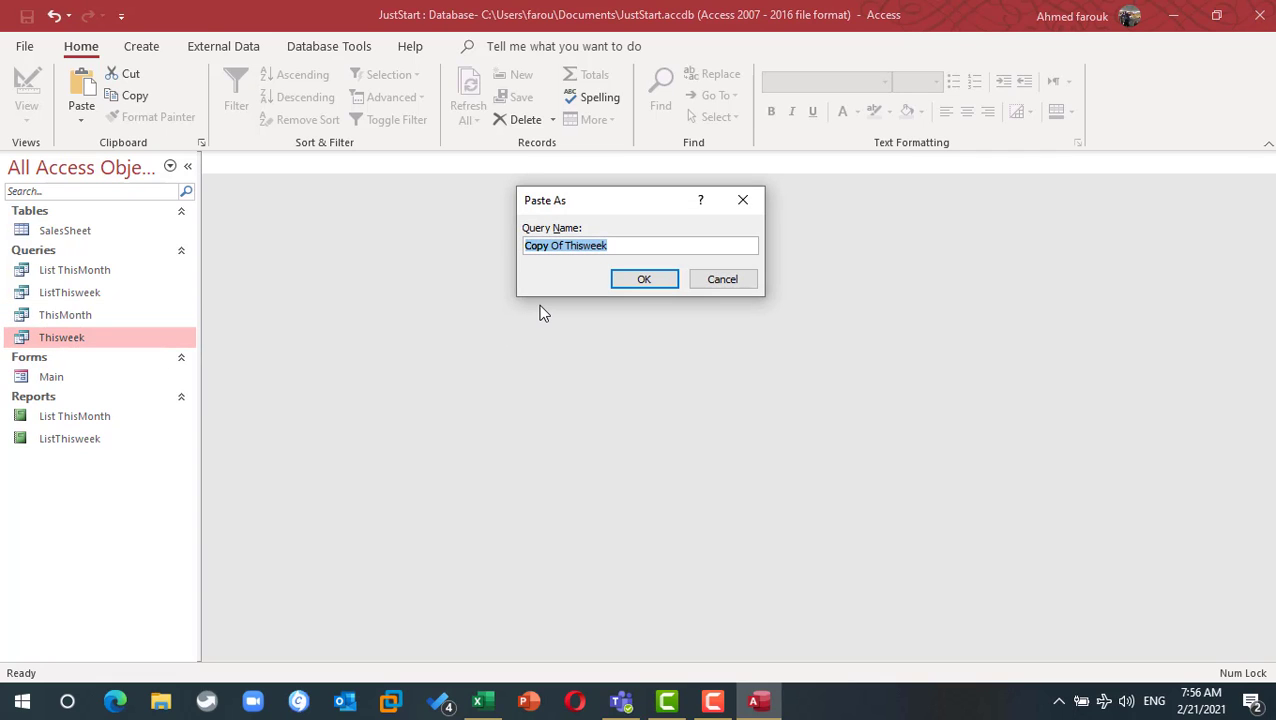
text(Moneyweek)
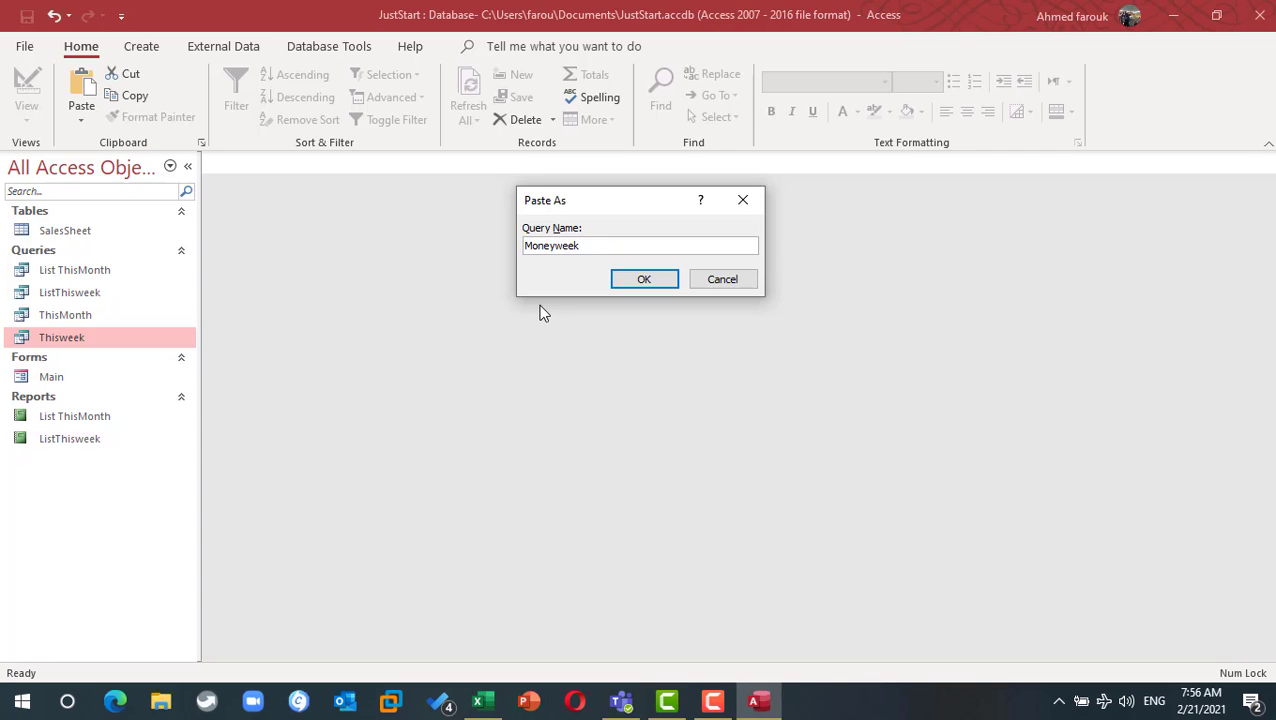
key(Return)
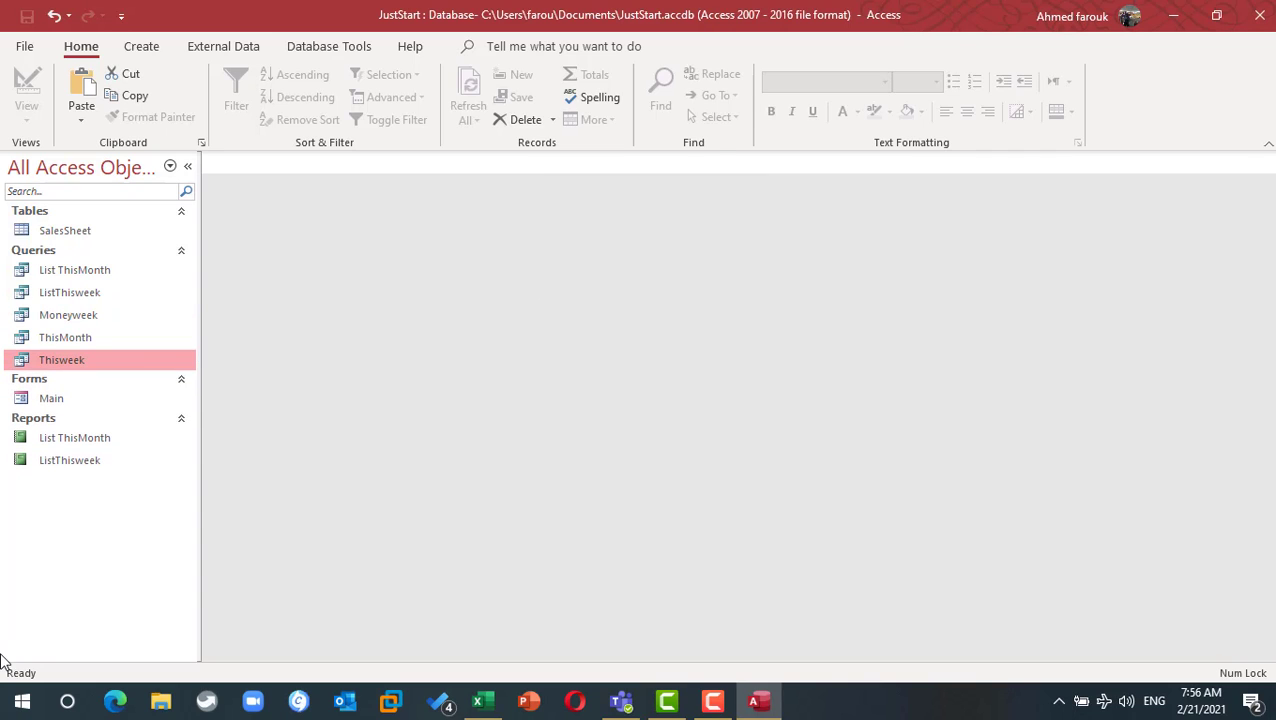
Step: In the Moneyweek query's design, replace the ID field with Revenue totalled by Sum, and save and close the query
click(97, 314)
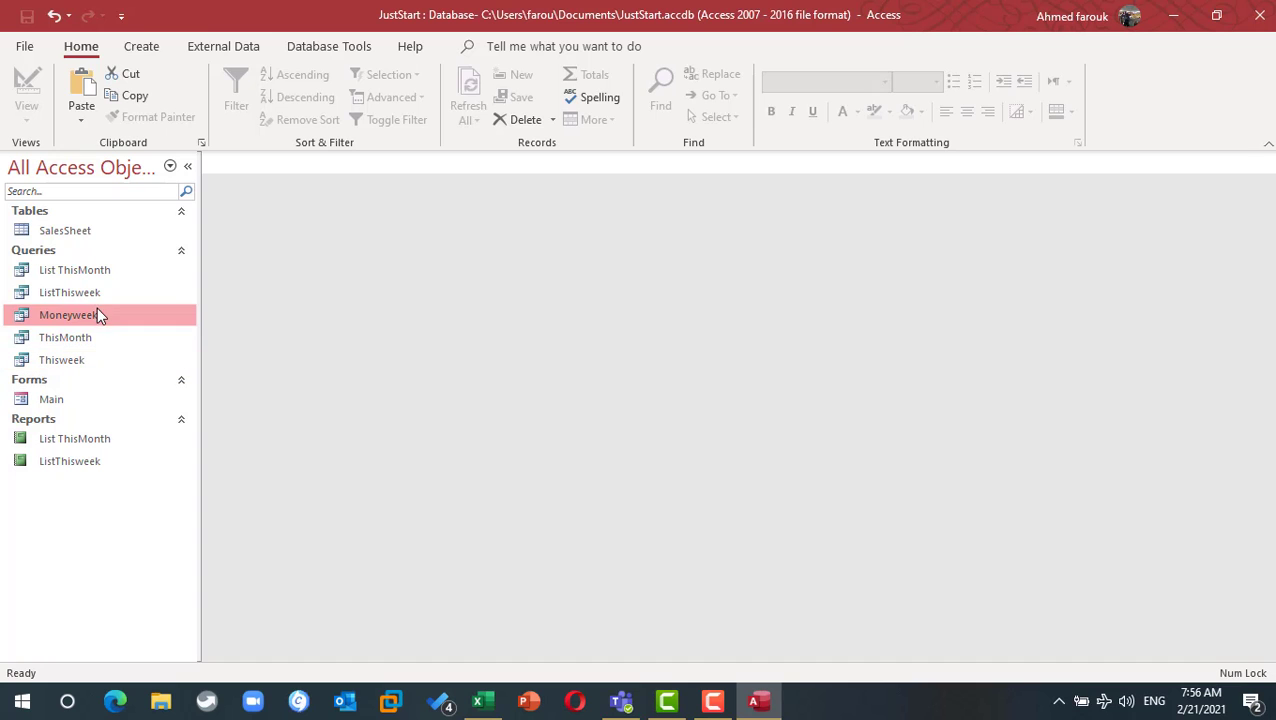
right_click(98, 312)
click(160, 350)
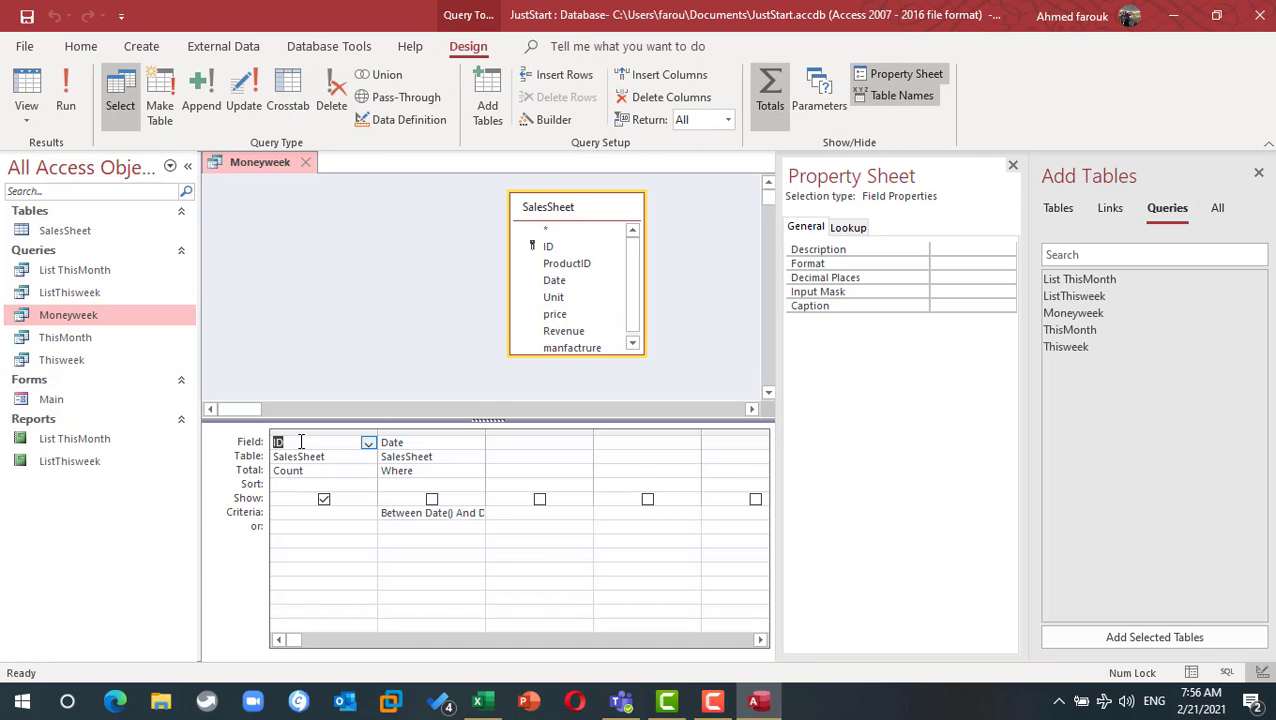
click(368, 442)
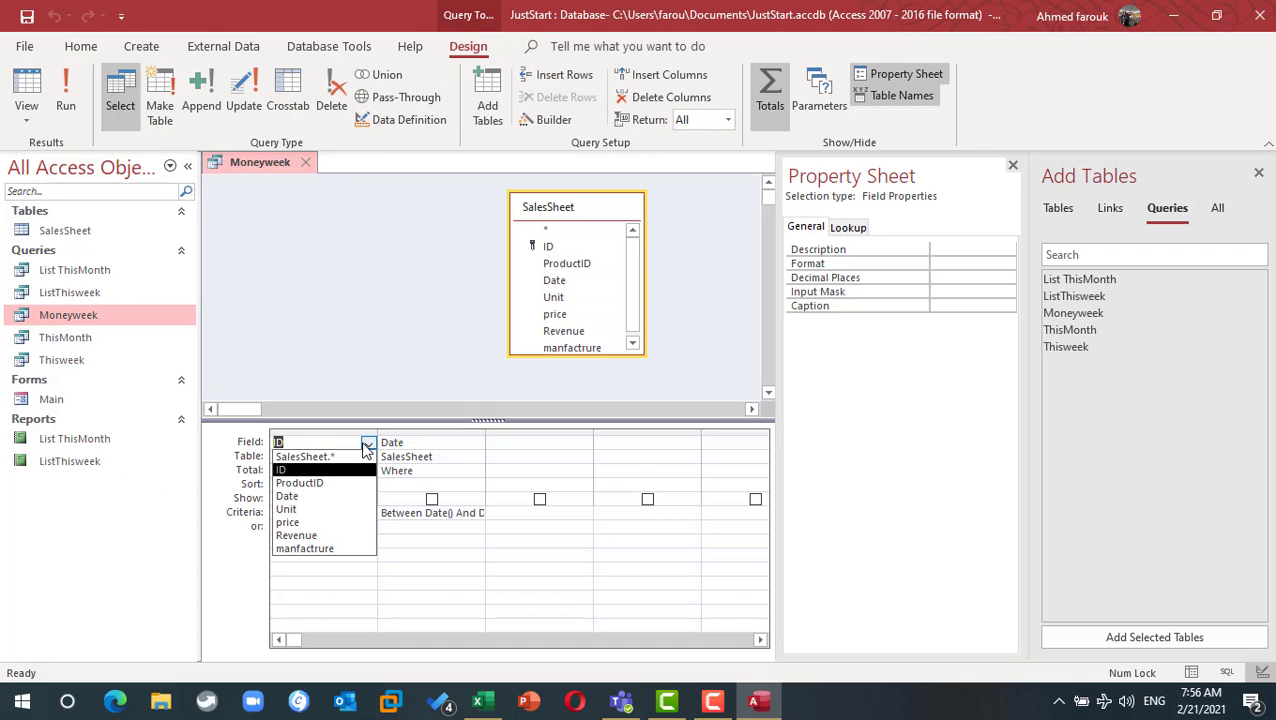
click(338, 536)
click(340, 470)
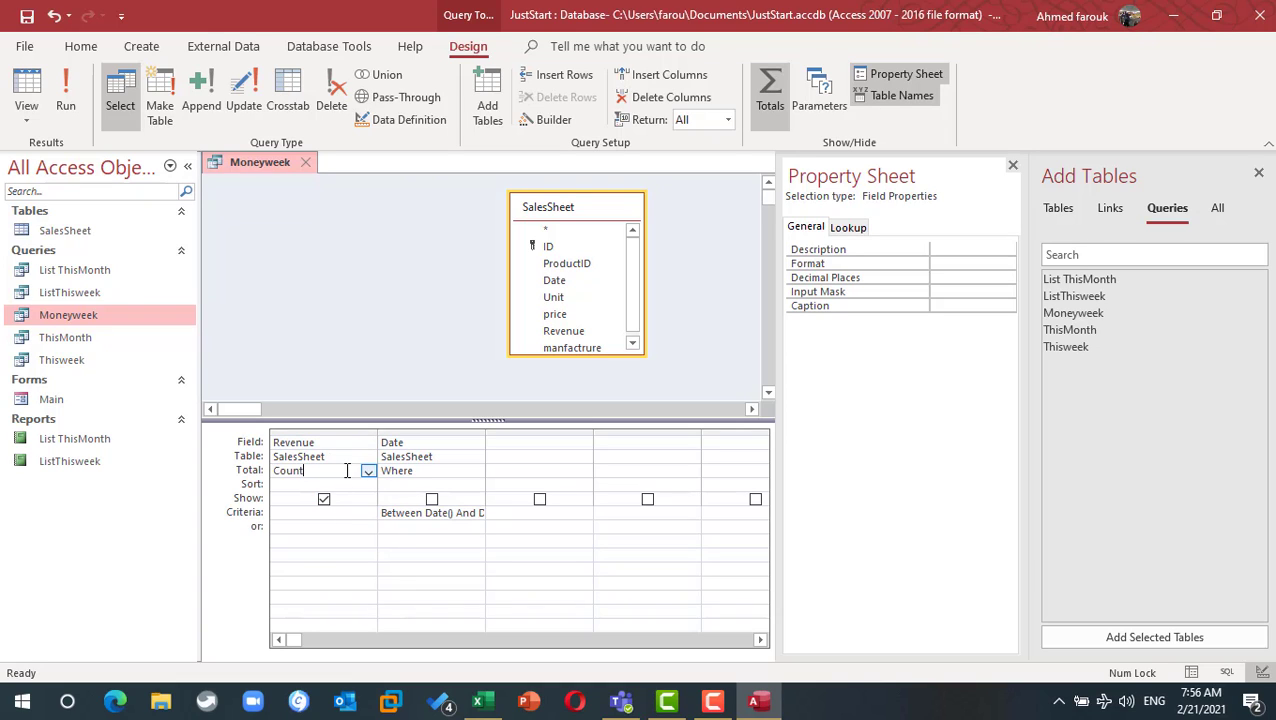
click(368, 471)
click(300, 497)
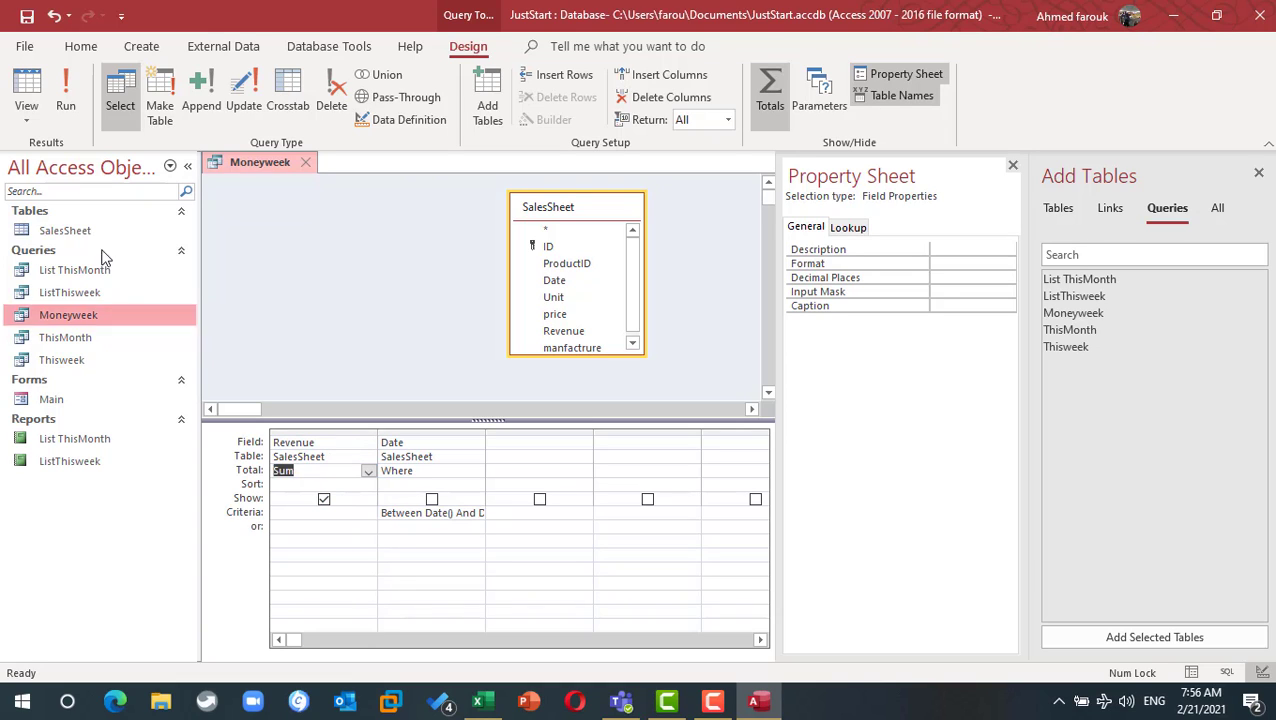
click(28, 17)
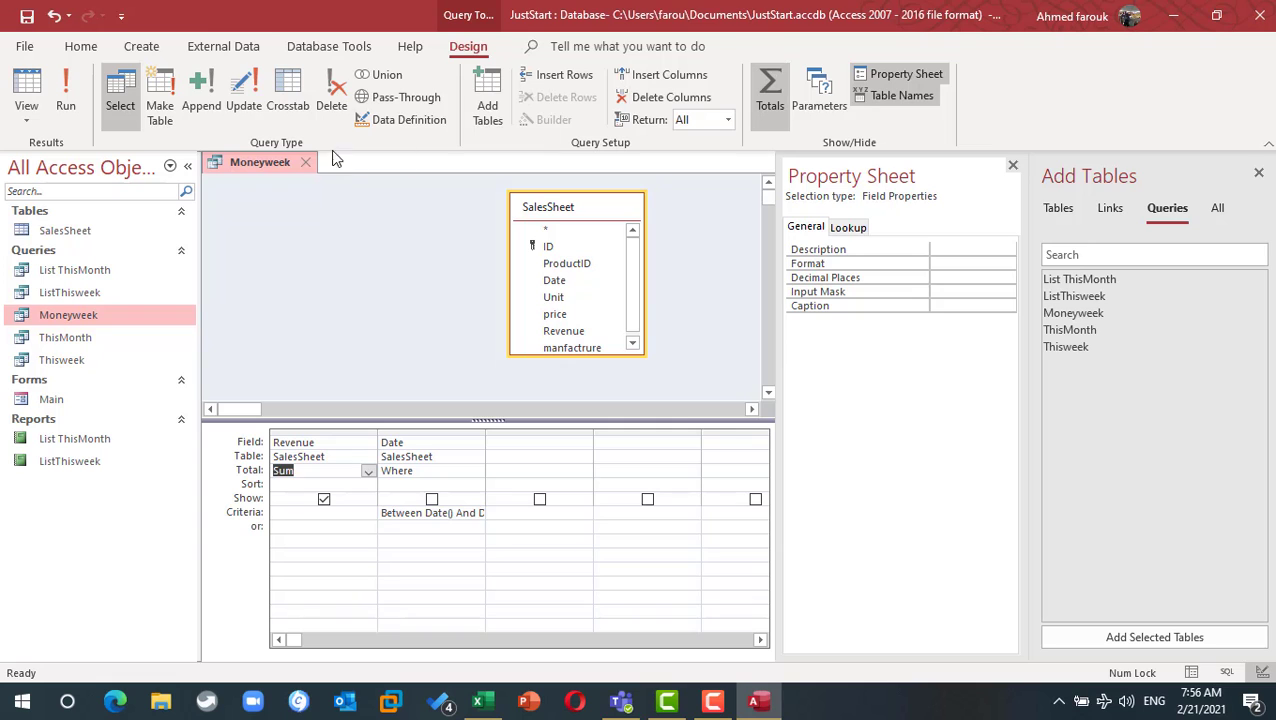
click(306, 162)
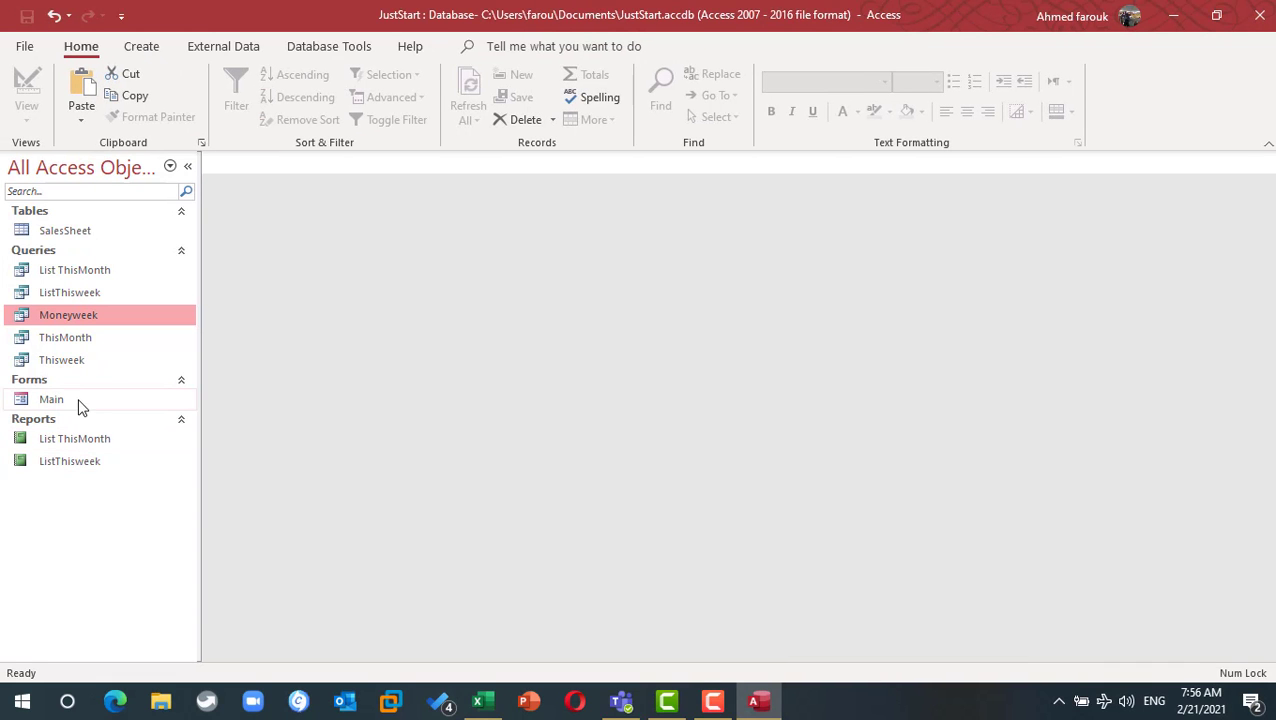
Step: Open the Main form in Design View and draw a list box about 2.5 cm square beside the existing week list box
right_click(78, 401)
click(150, 164)
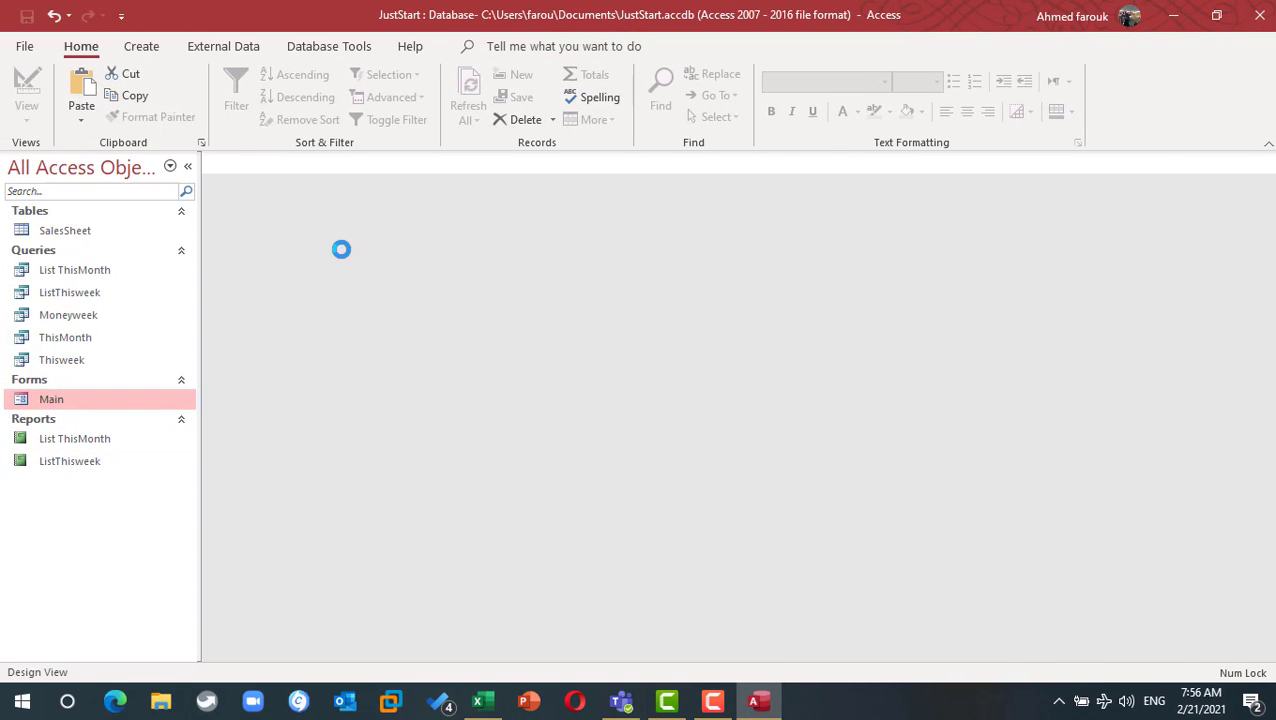
click(300, 268)
click(549, 220)
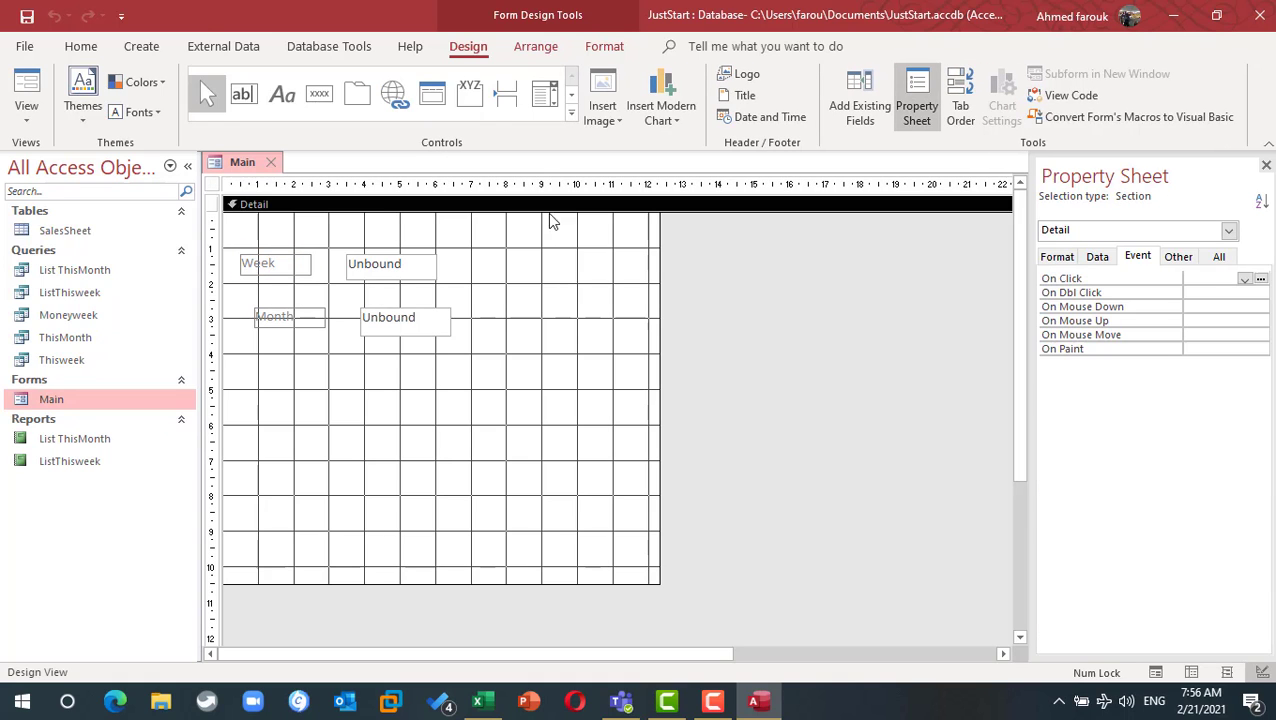
click(571, 112)
click(285, 126)
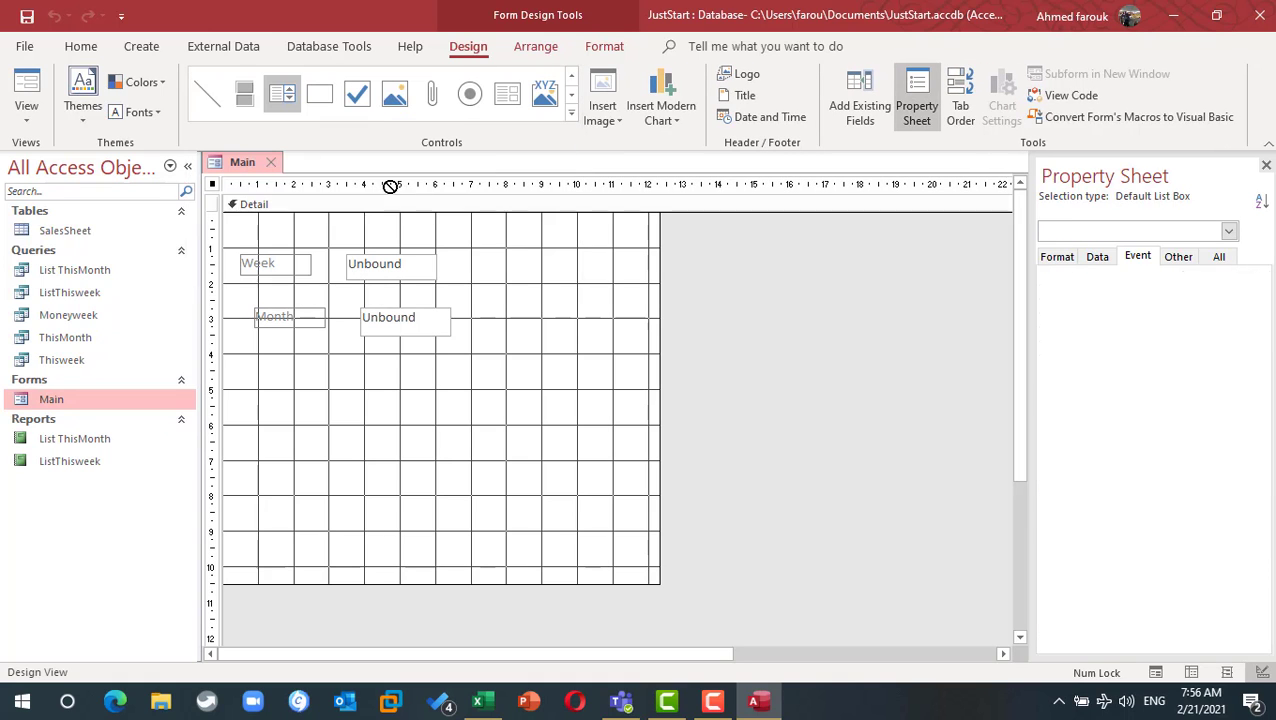
drag(500, 263, 605, 350)
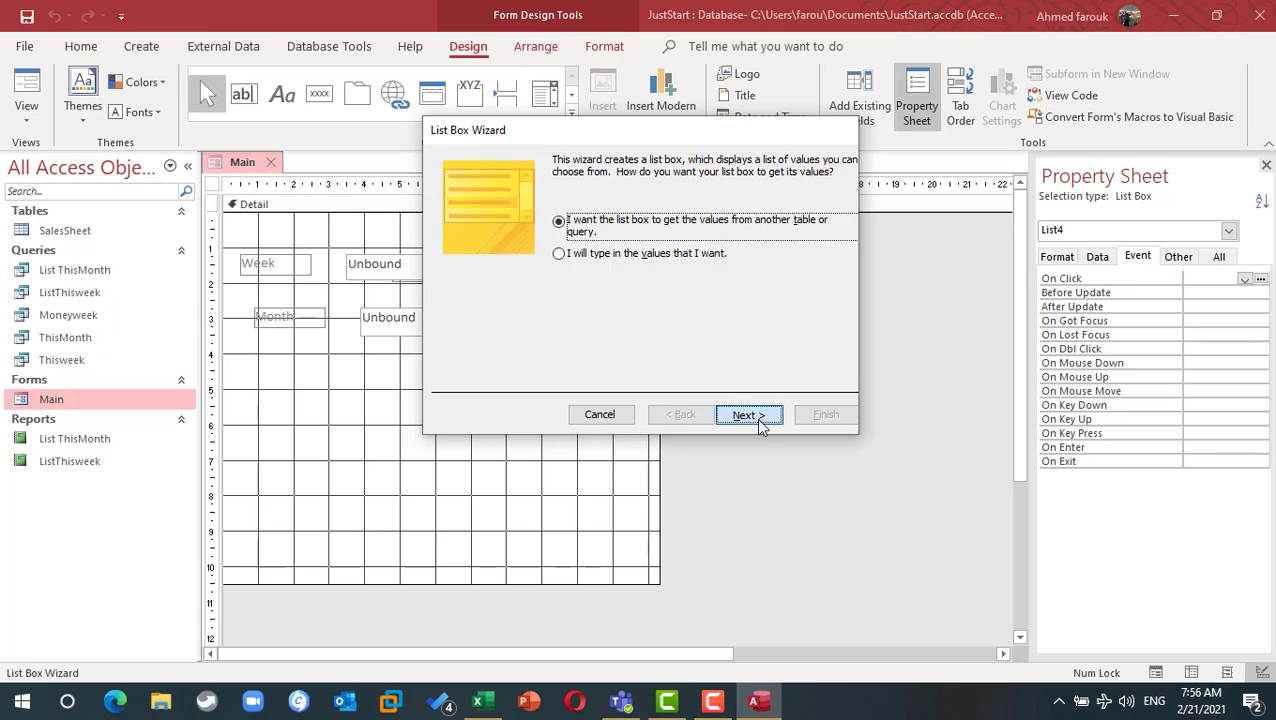
Step: Fill the new list box with the SumOfRevenue field of the Moneyweek query, keeping the wizard's remaining defaults
click(756, 418)
click(645, 336)
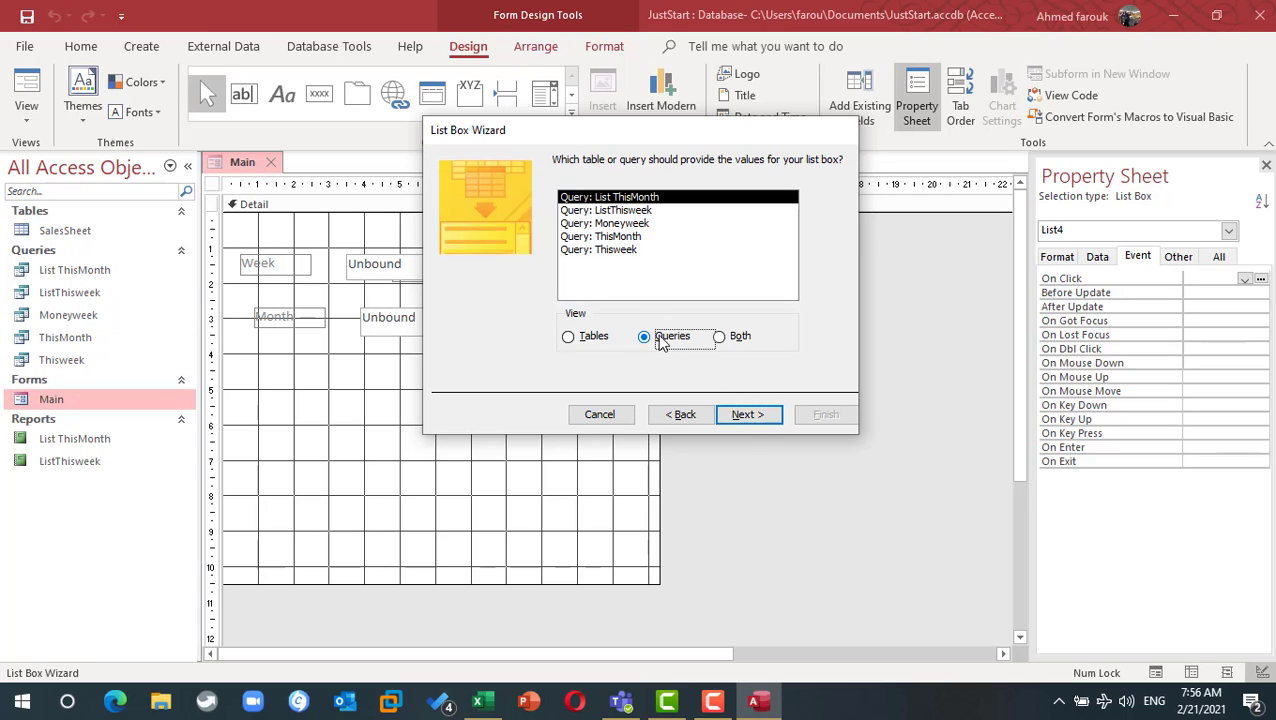
double_click(630, 223)
click(616, 292)
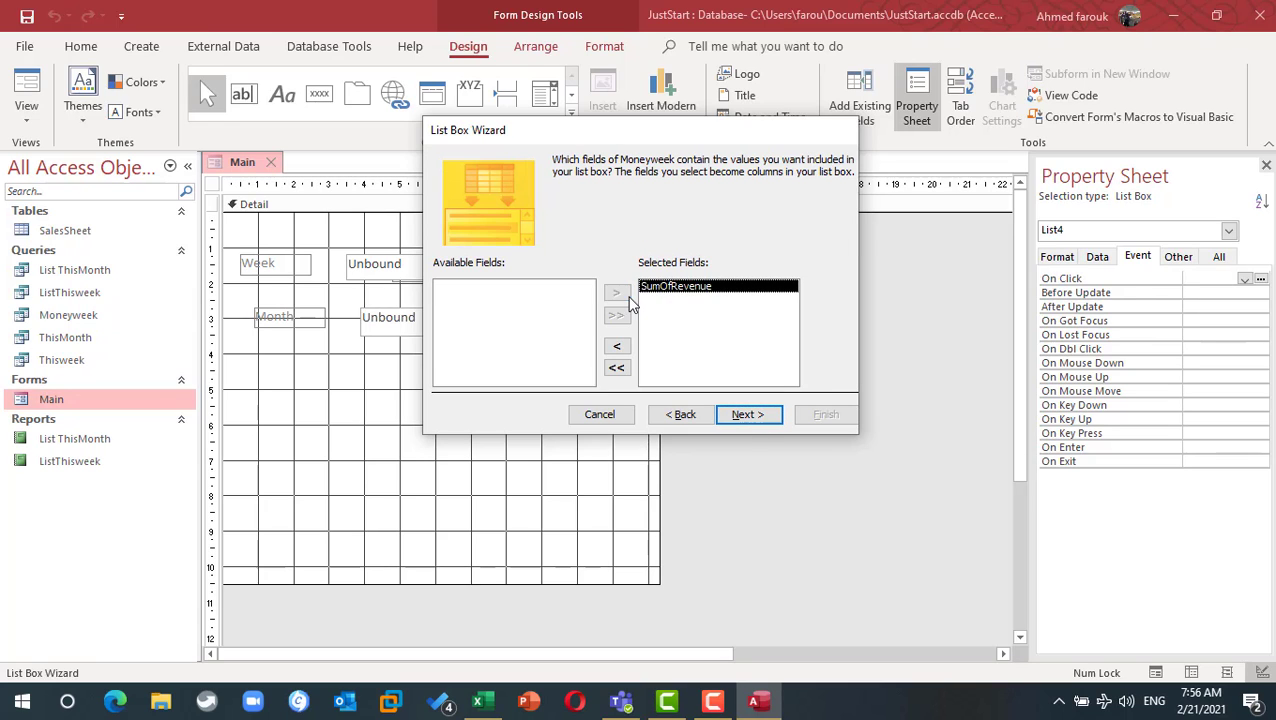
click(772, 414)
click(772, 414)
click(772, 414)
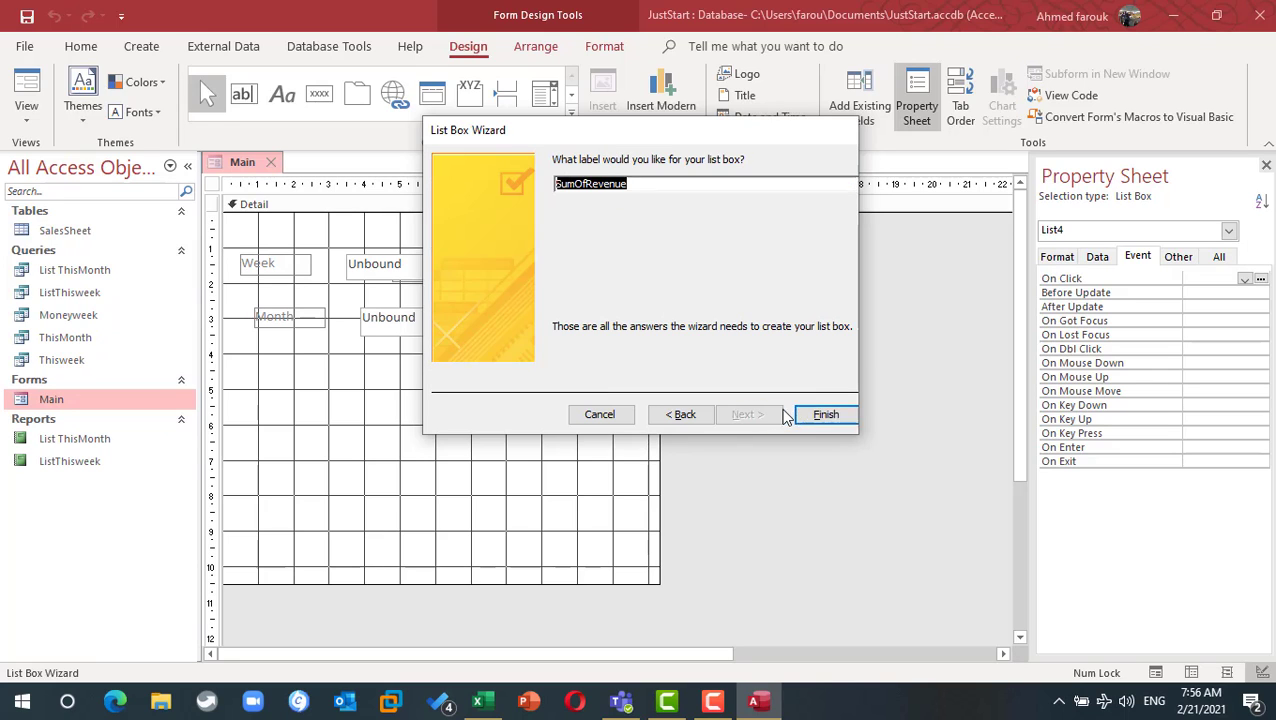
click(827, 415)
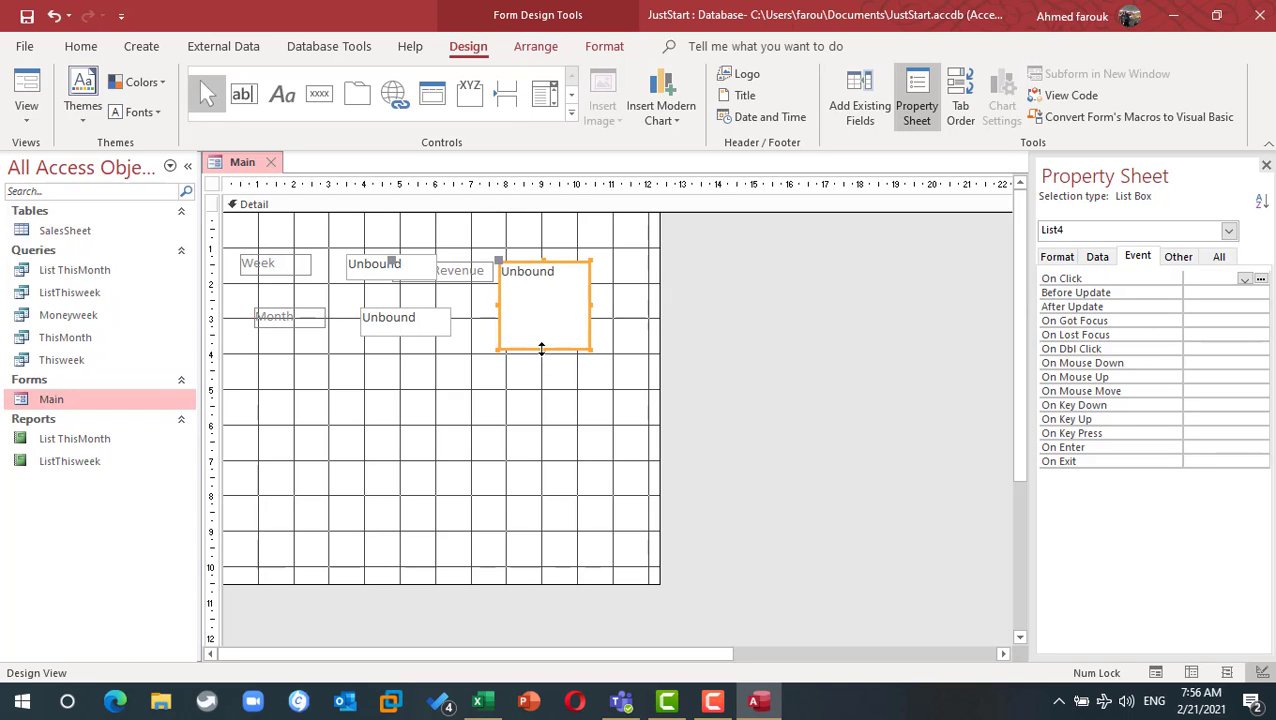
Step: Shorten the revenue list box, caption its label "with a total revenu" and align the box directly beside that label
drag(541, 348, 545, 292)
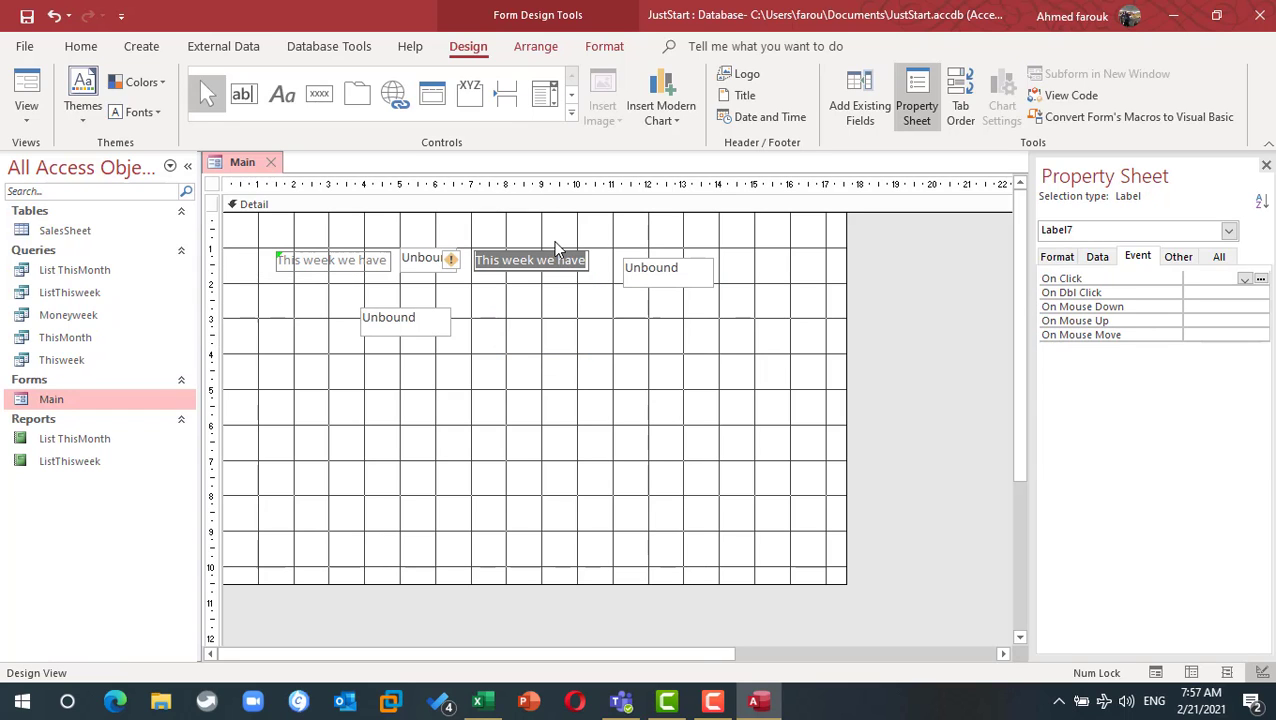
text(with a total revenu)
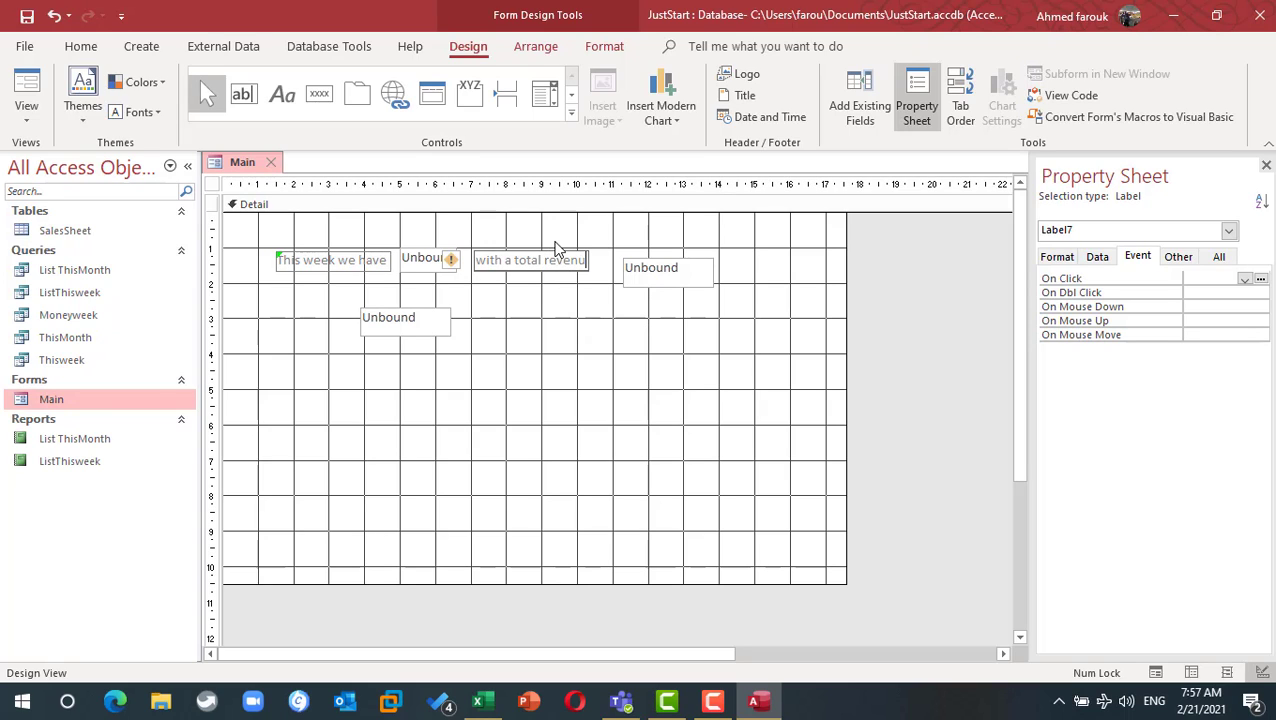
click(675, 370)
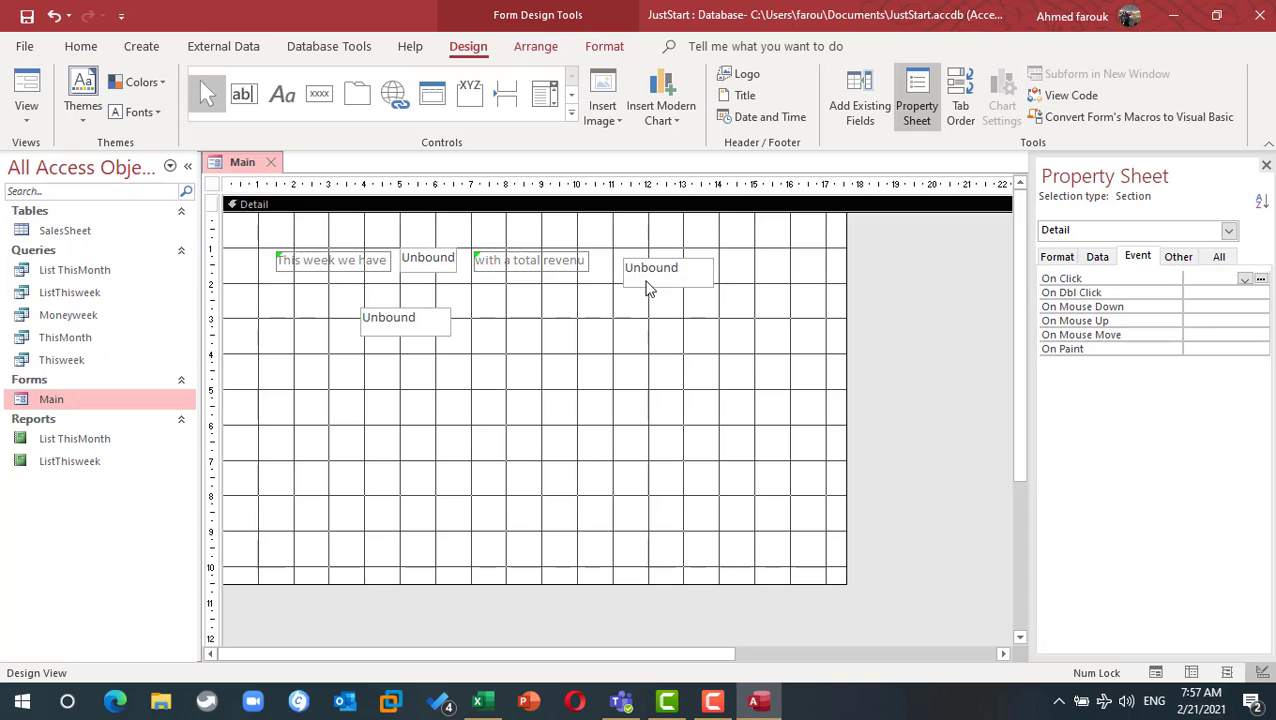
click(646, 284)
drag(646, 284, 618, 267)
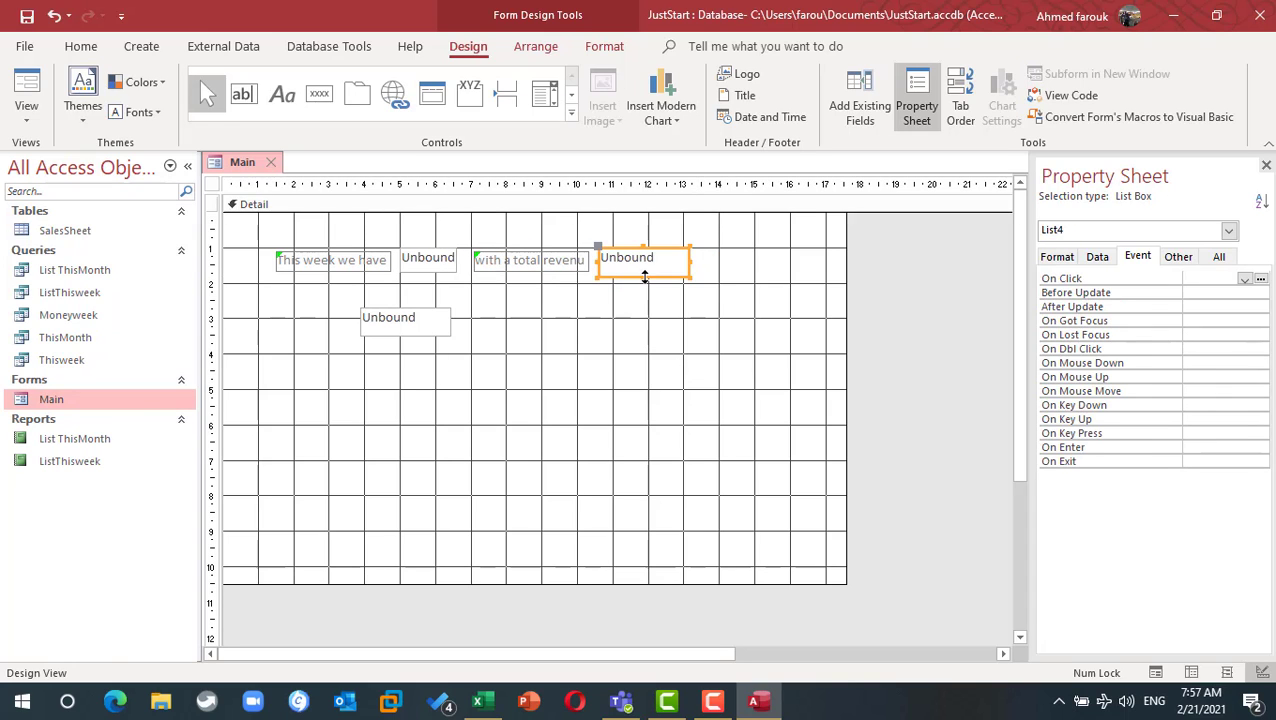
Step: Draw a command button about 3 cm wide at the end of the week row, skipping its wizard
click(319, 93)
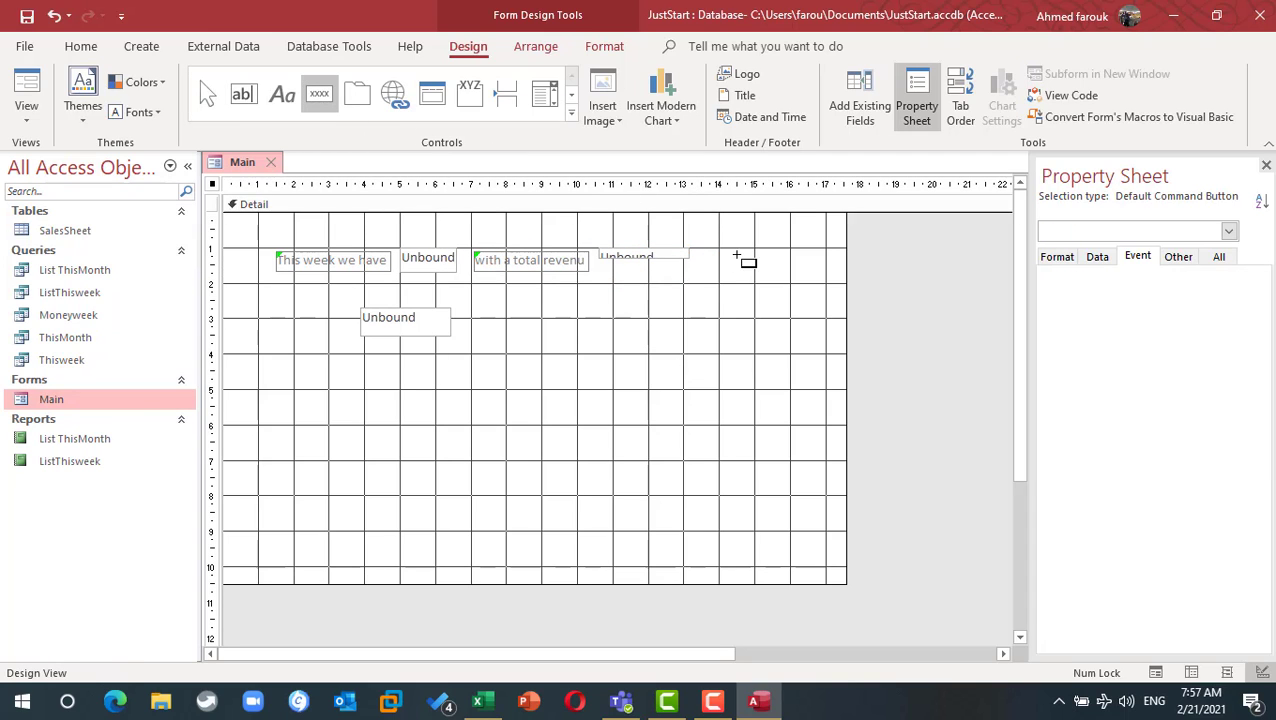
drag(735, 257, 844, 272)
click(570, 397)
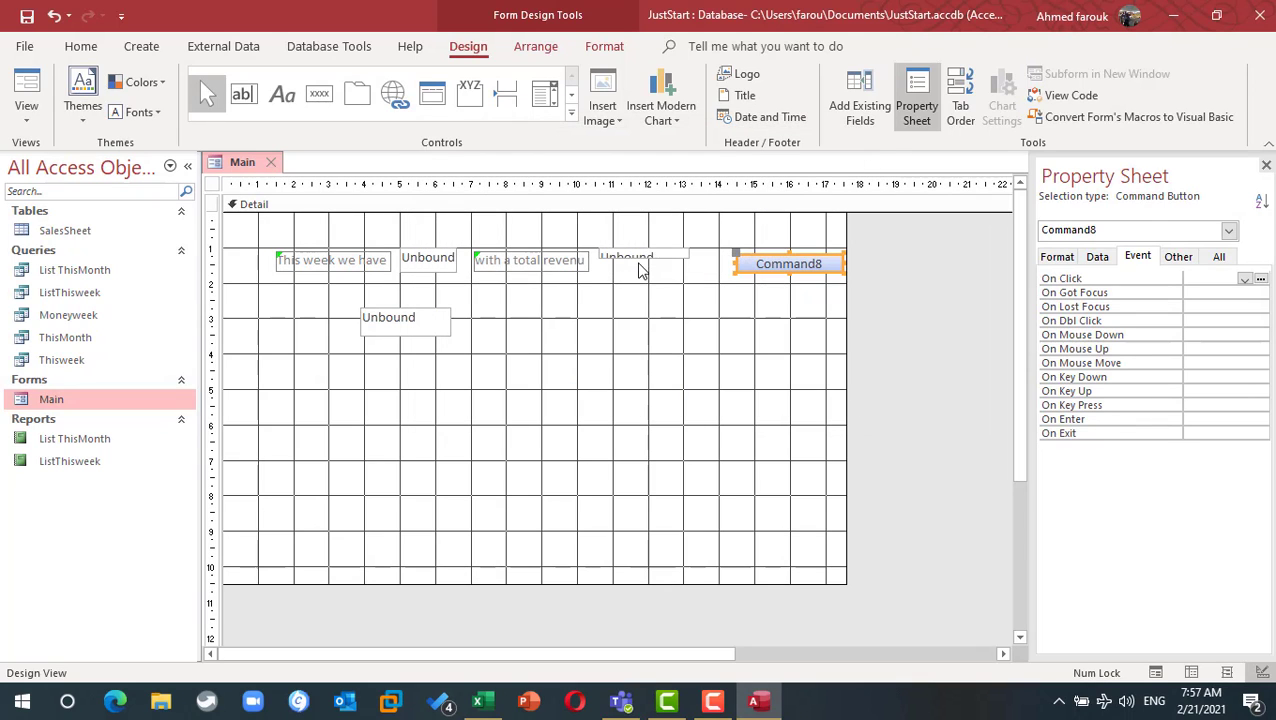
click(644, 258)
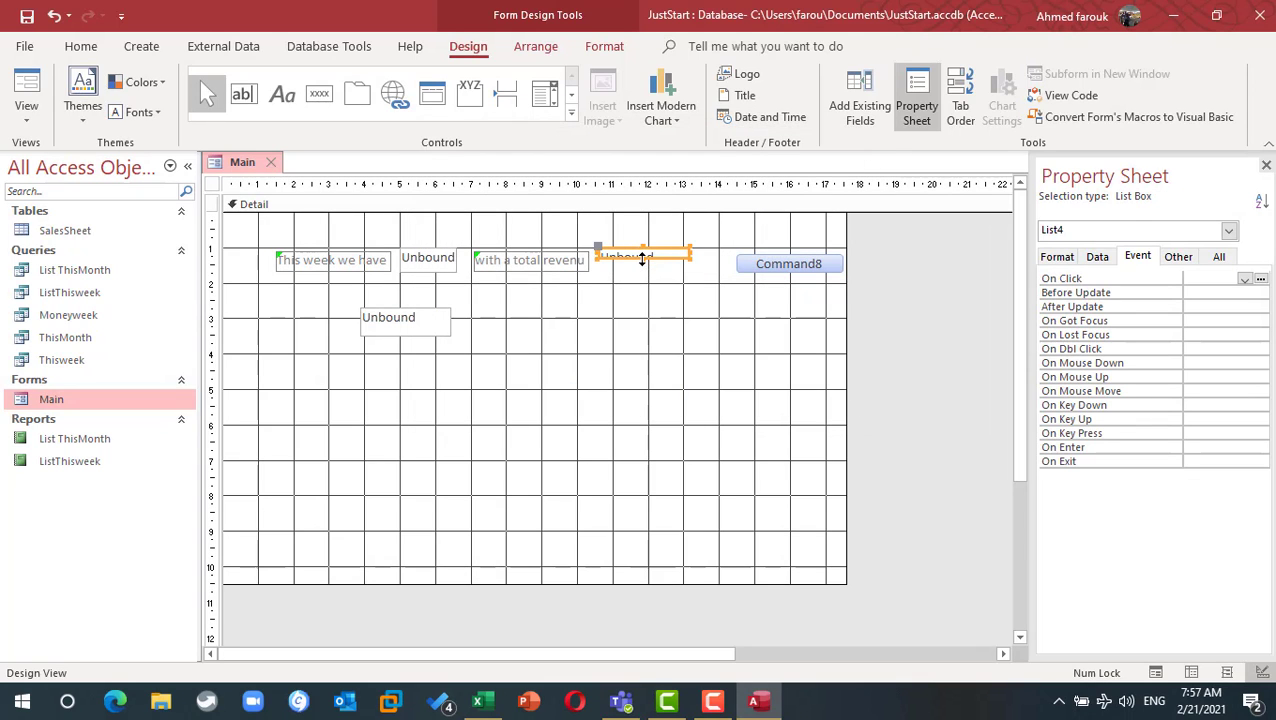
Step: Caption the command button "See details" and move it closer to the revenue list box
click(782, 262)
text(See)
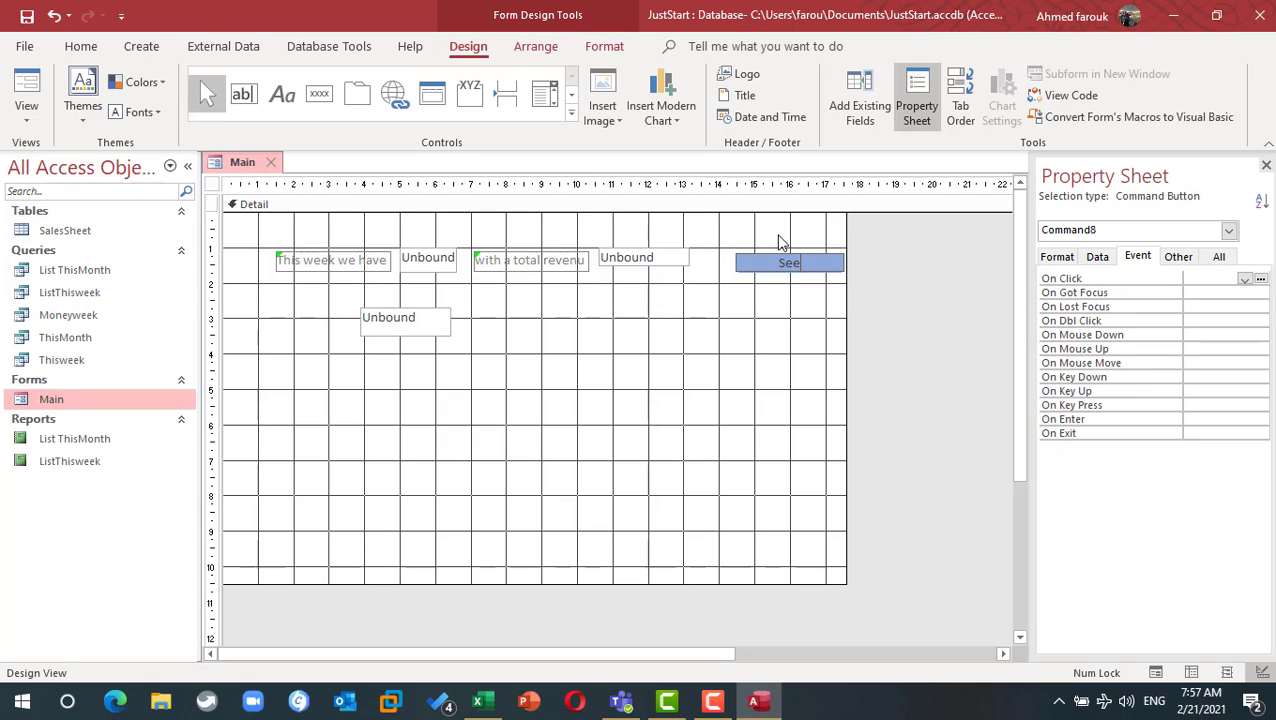
text( details)
click(766, 299)
click(766, 268)
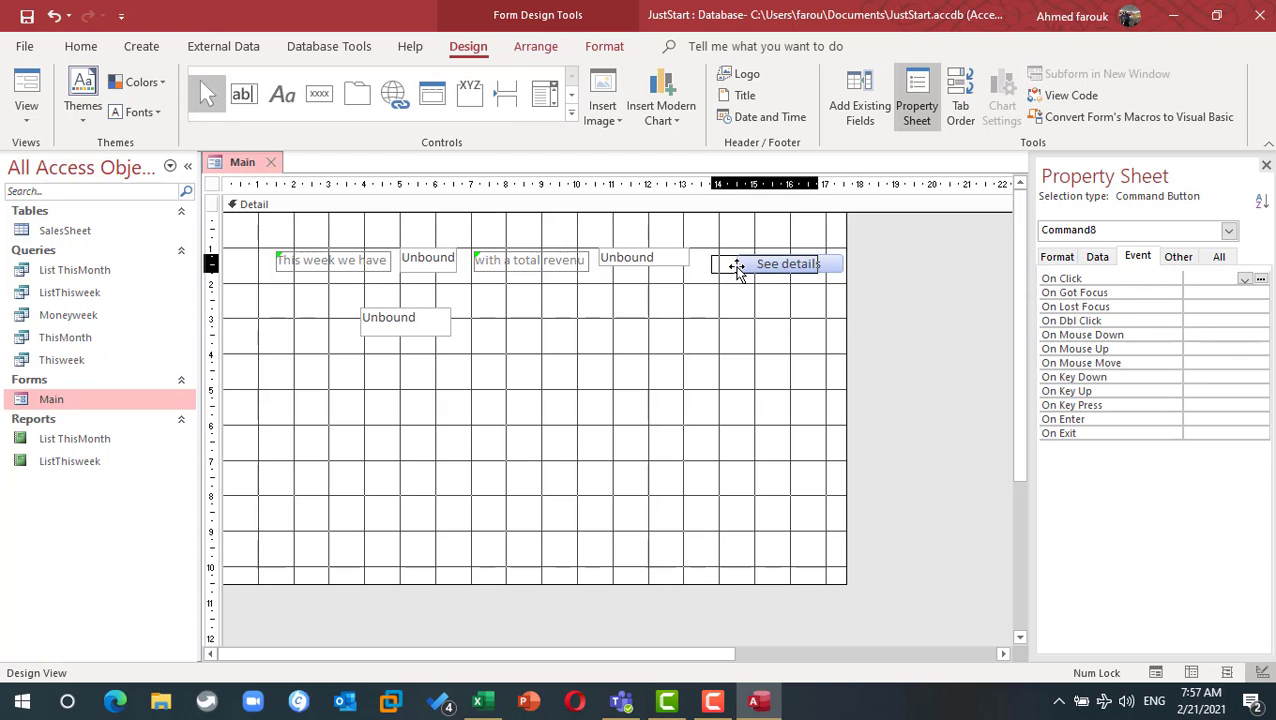
Step: Show the Main form in Form View, try the See details button, and return to Design View
click(26, 95)
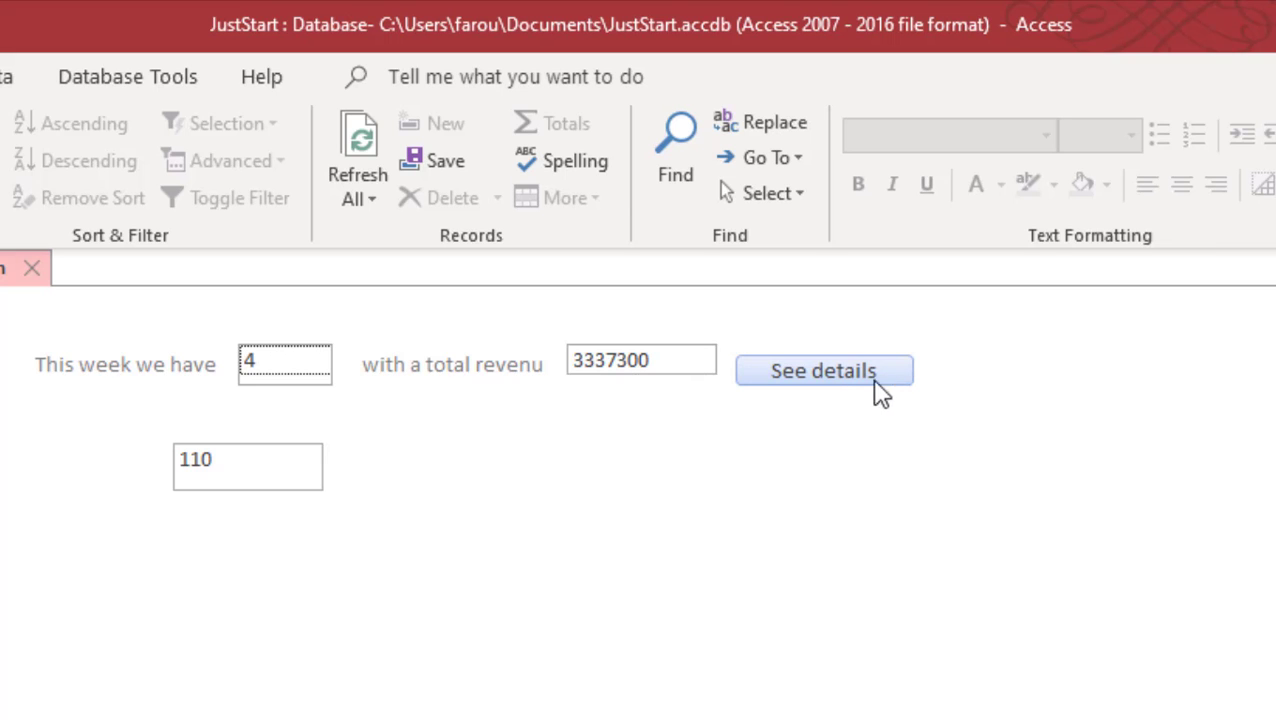
click(843, 390)
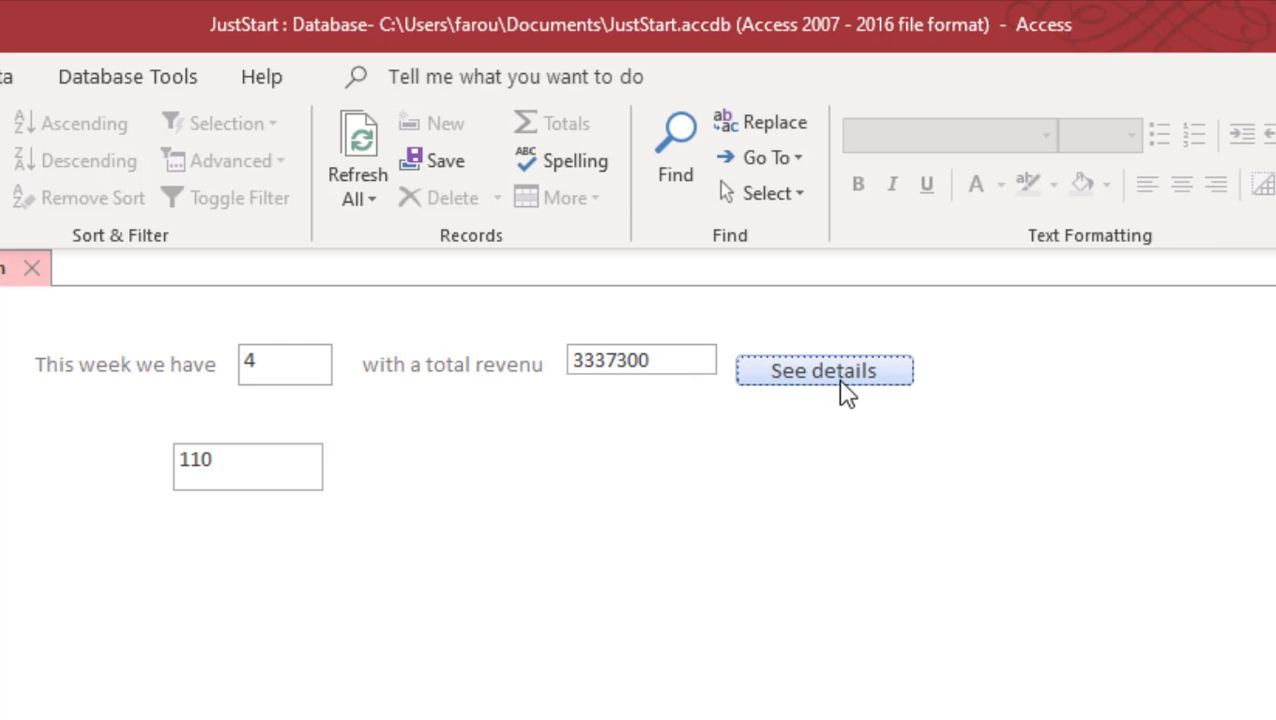
right_click(736, 548)
click(822, 649)
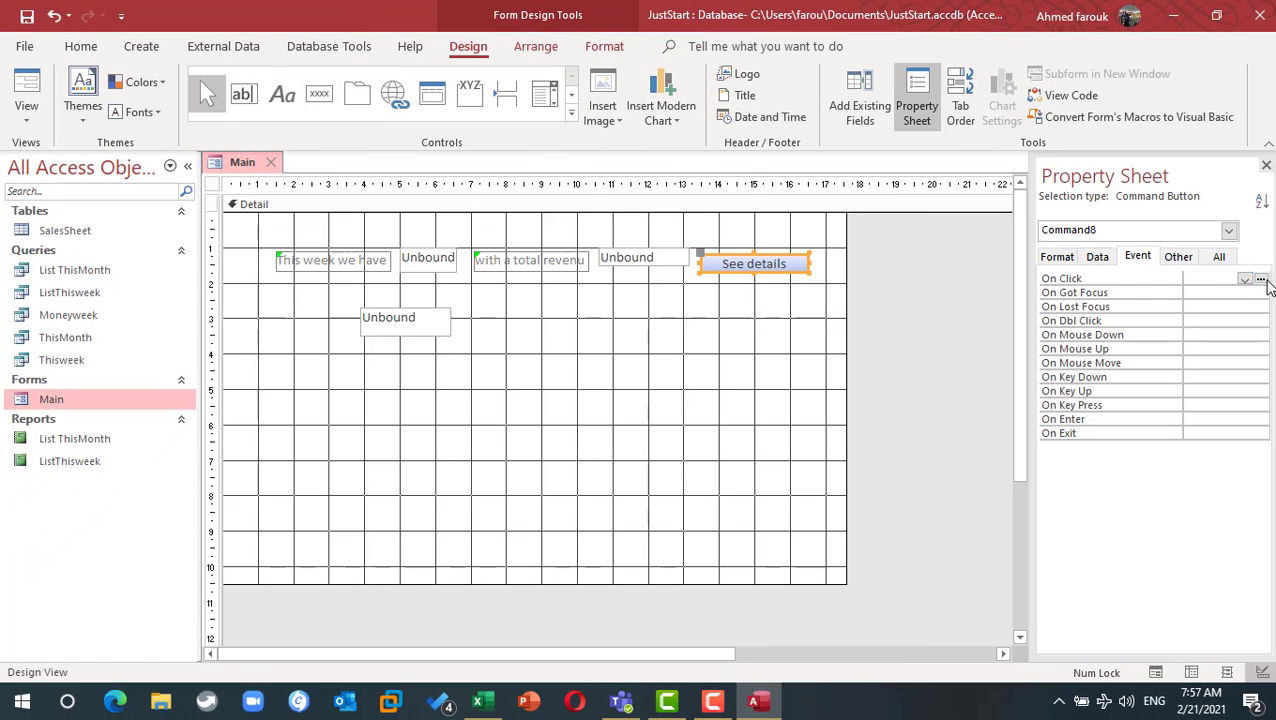
Step: Create the See details button's On Click procedure in VBA and start its statement with DoCmd.OpenReport
click(1261, 279)
double_click(580, 198)
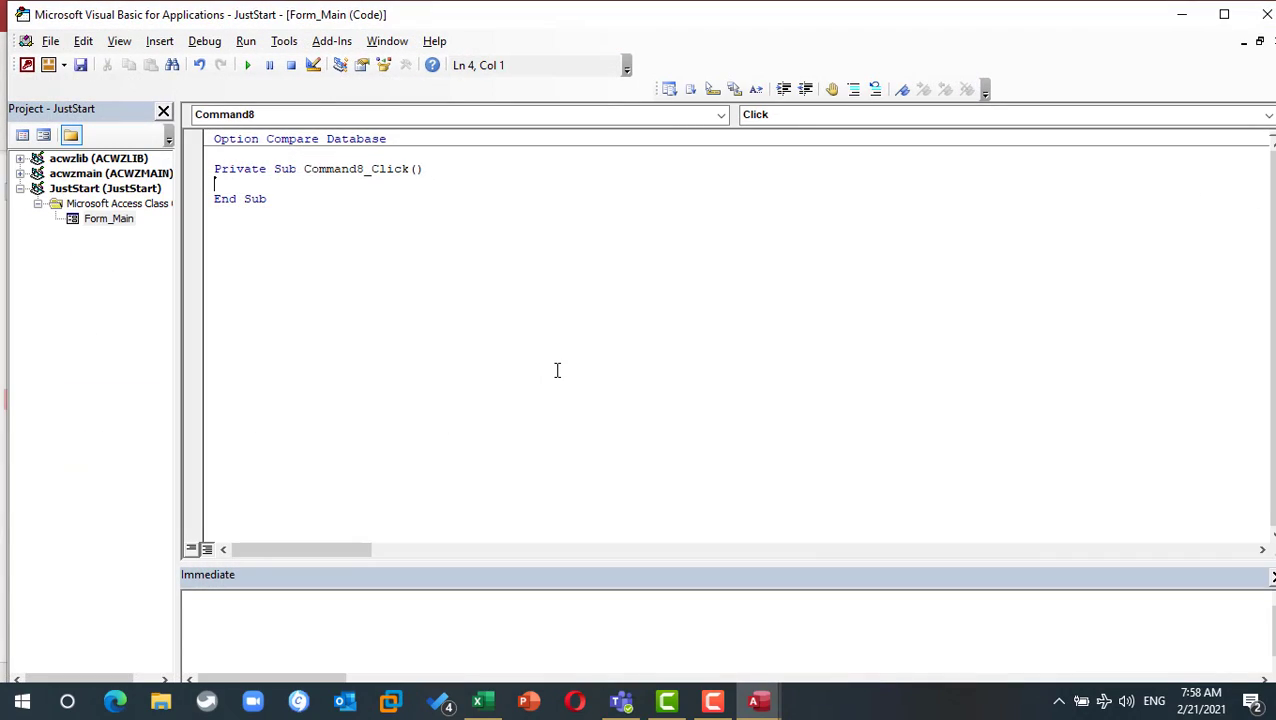
text(docmd)
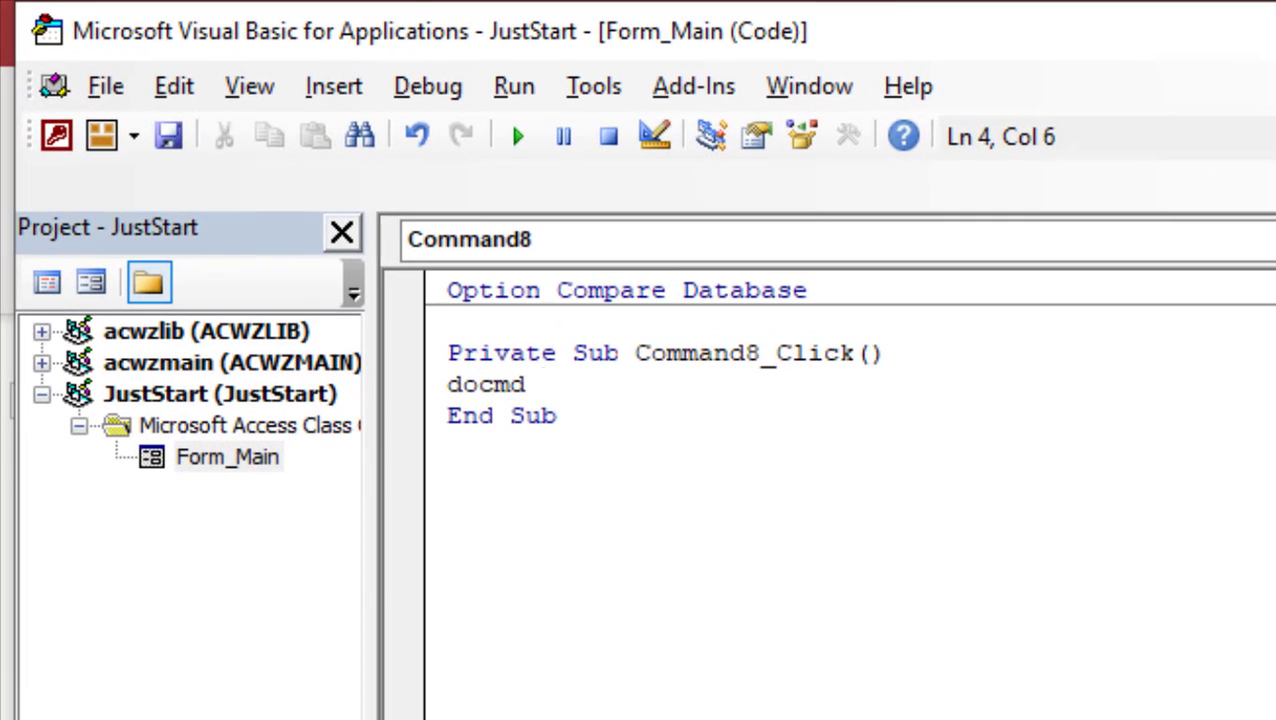
text(.ope)
key(Down)
key(Down)
key(Down)
key(Down)
key(Down)
key(Down)
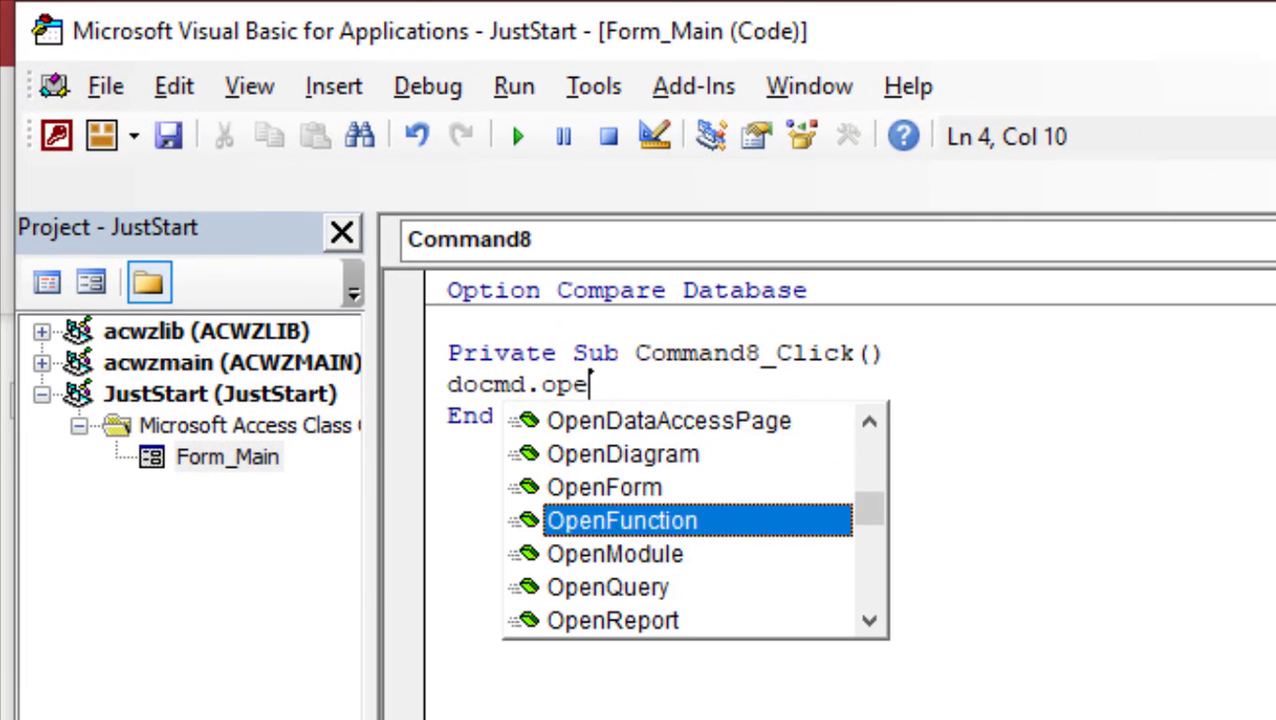
Step: Give the OpenReport statement an empty quoted report name and acViewReport as its view
text(")
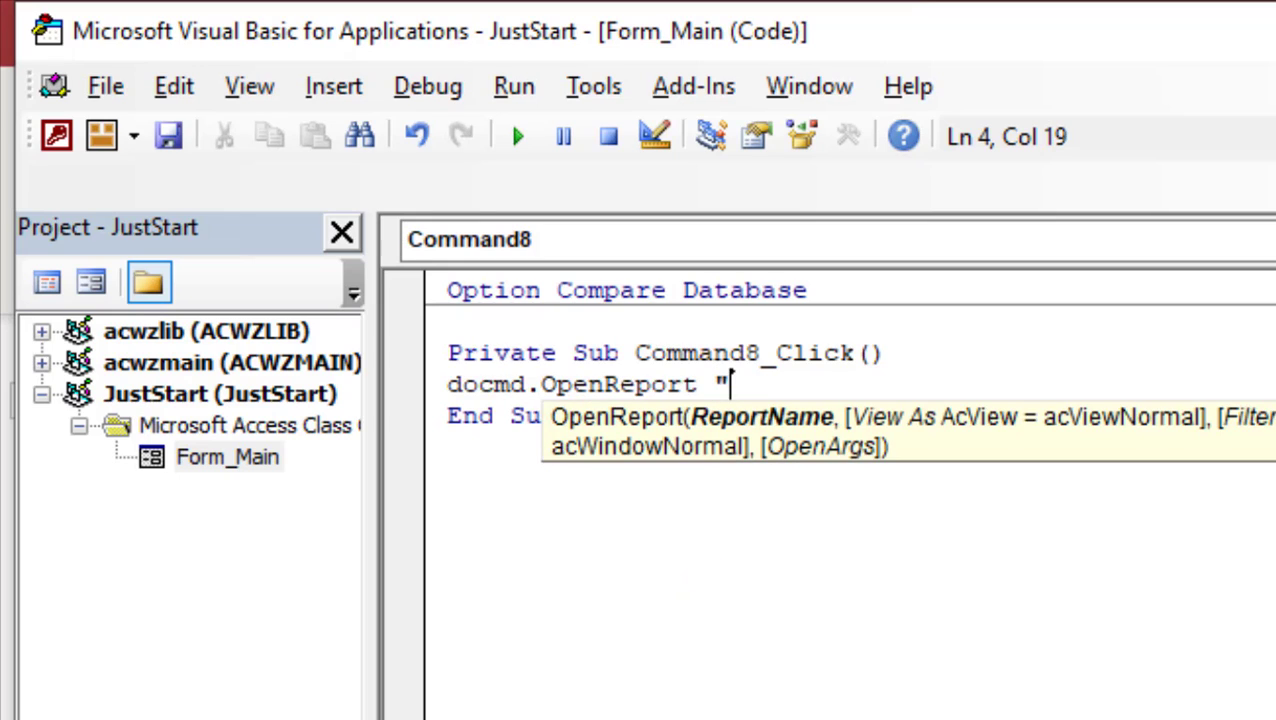
text(" ,)
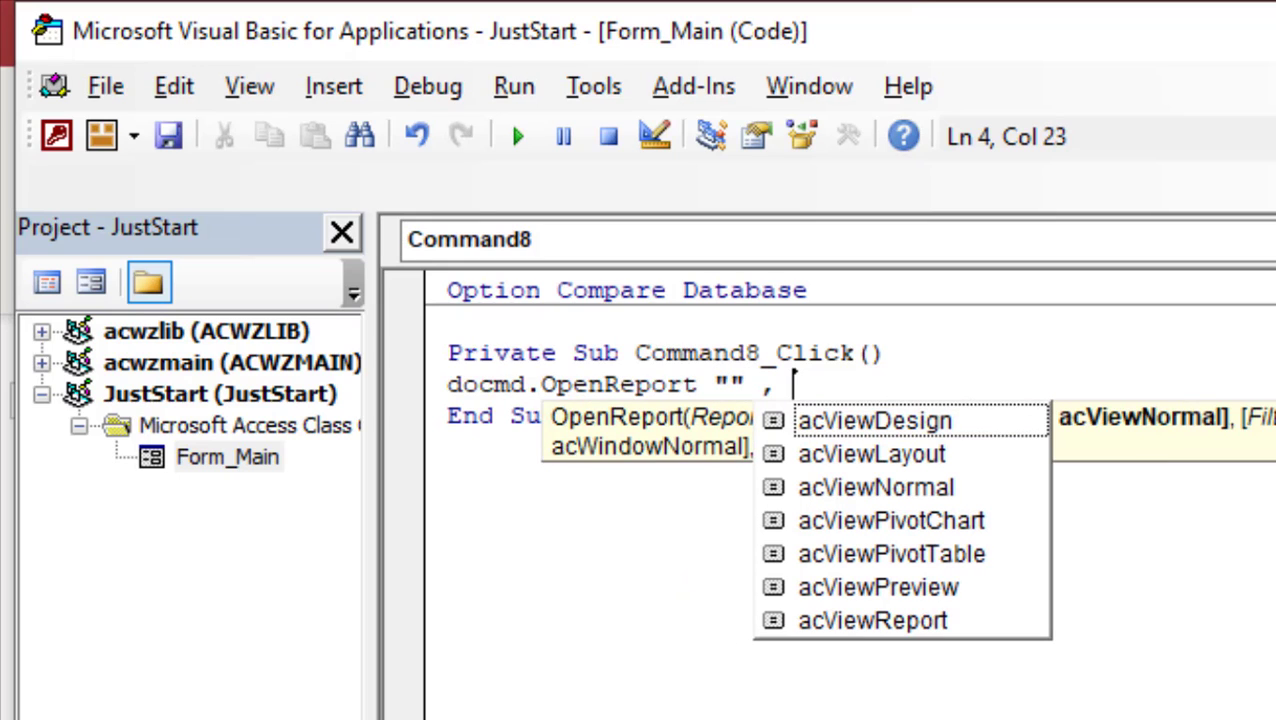
double_click(818, 624)
click(696, 552)
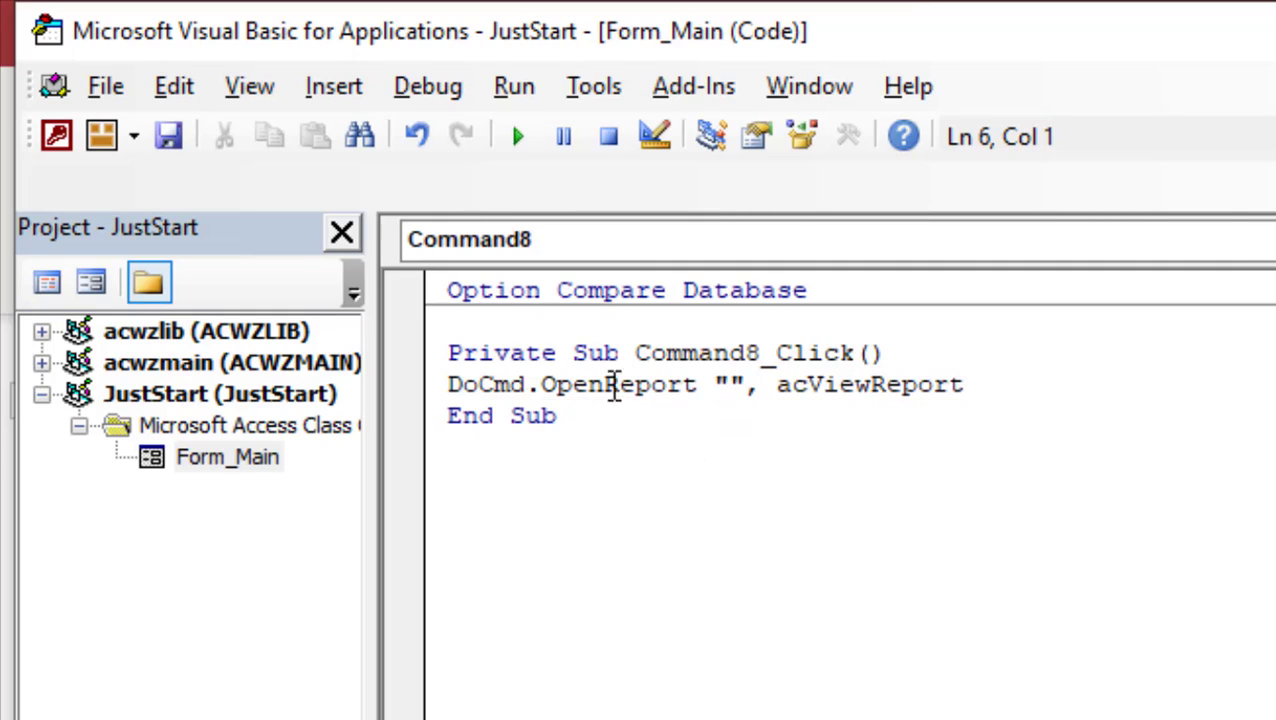
Step: Copy the weekly report's name, insert ListThisweek between the OpenReport quotes, and return to the form design
key(alt+F11)
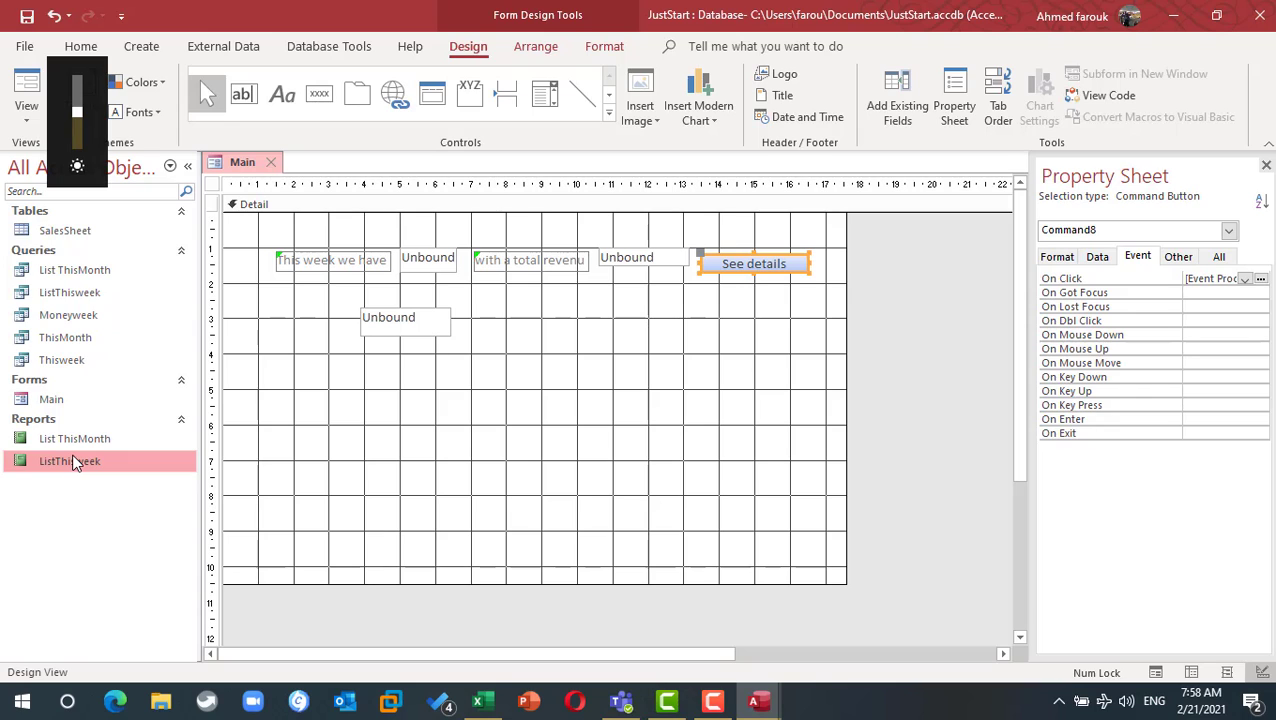
right_click(74, 463)
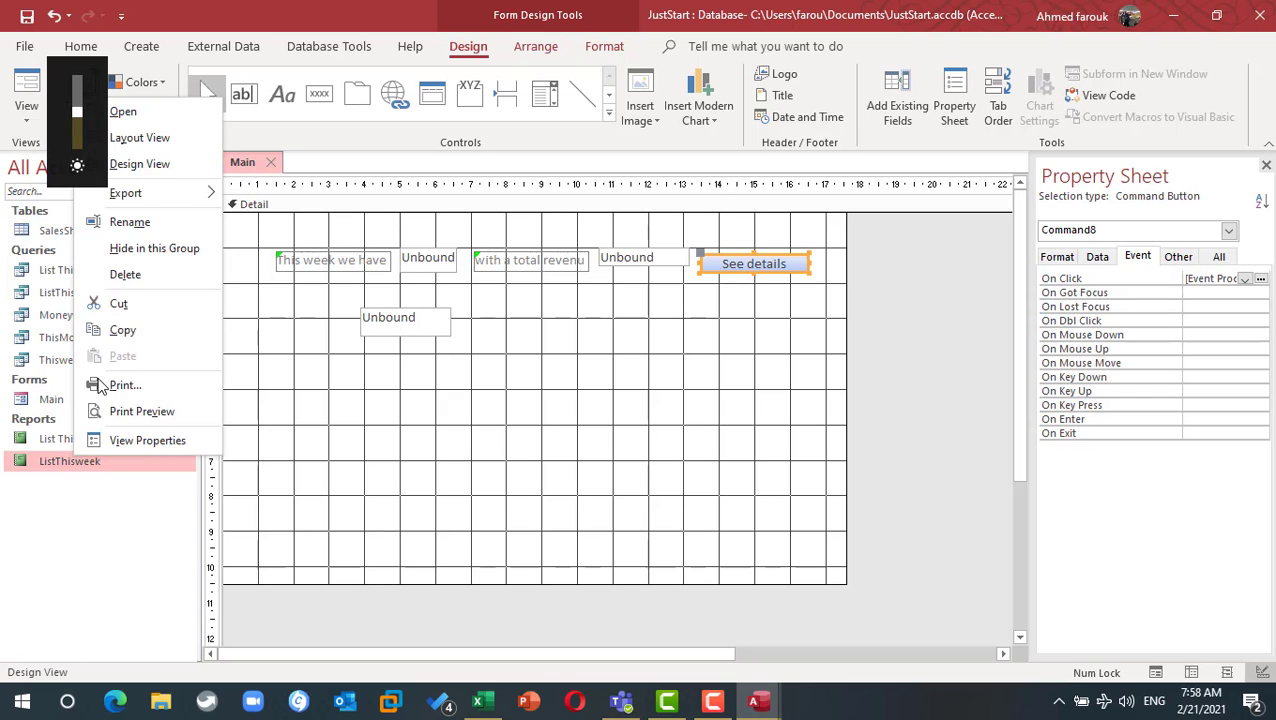
click(150, 222)
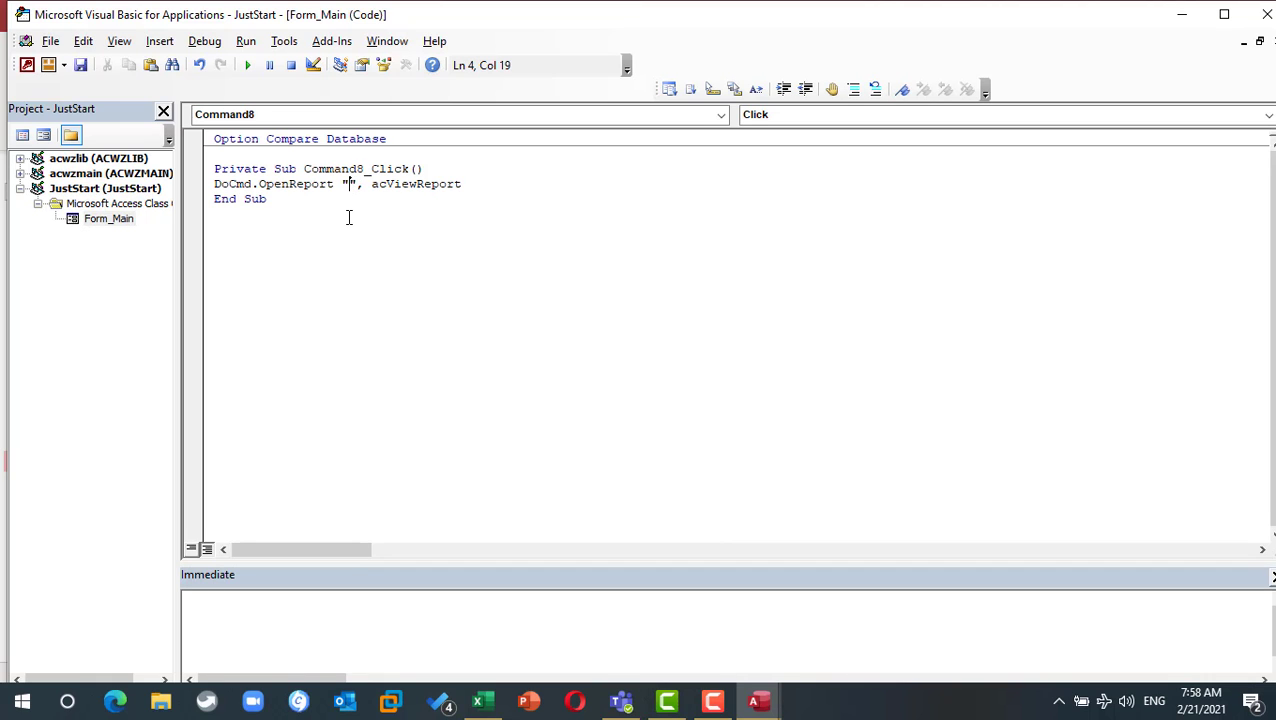
text(ListThisweek)
key(alt+F11)
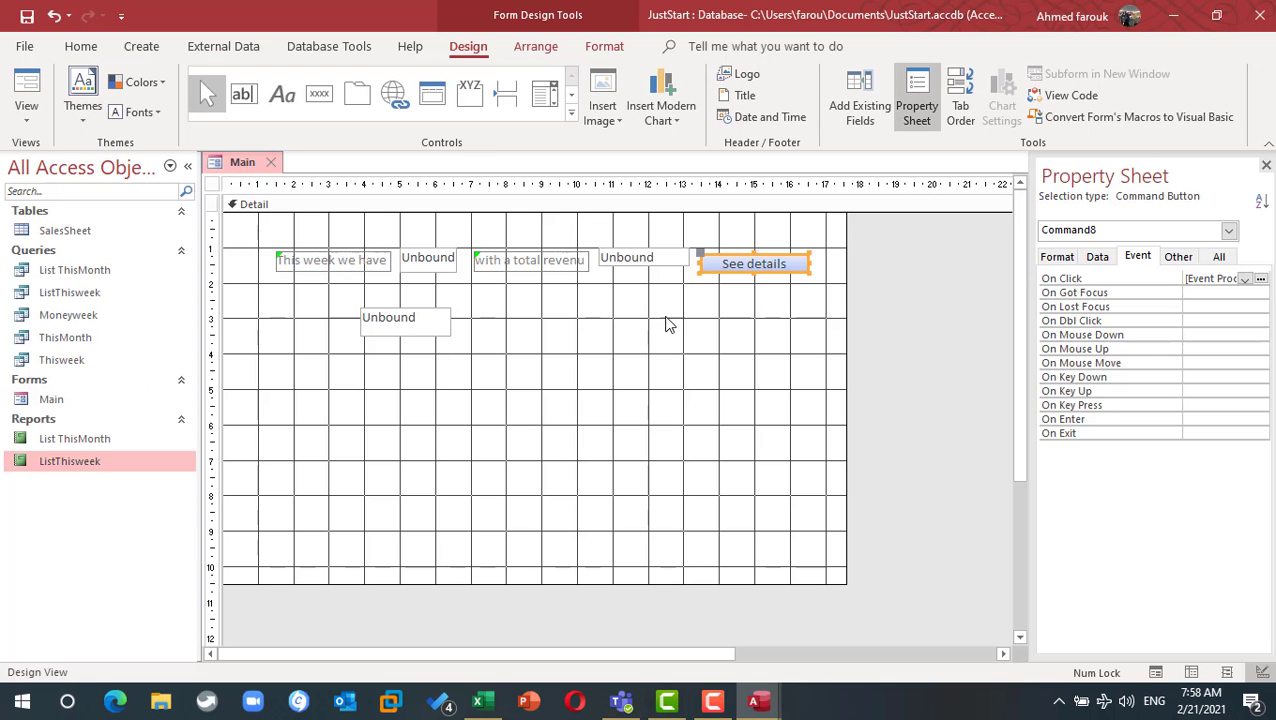
Step: Show the Main form in Form View and open the weekly report with See details
click(30, 90)
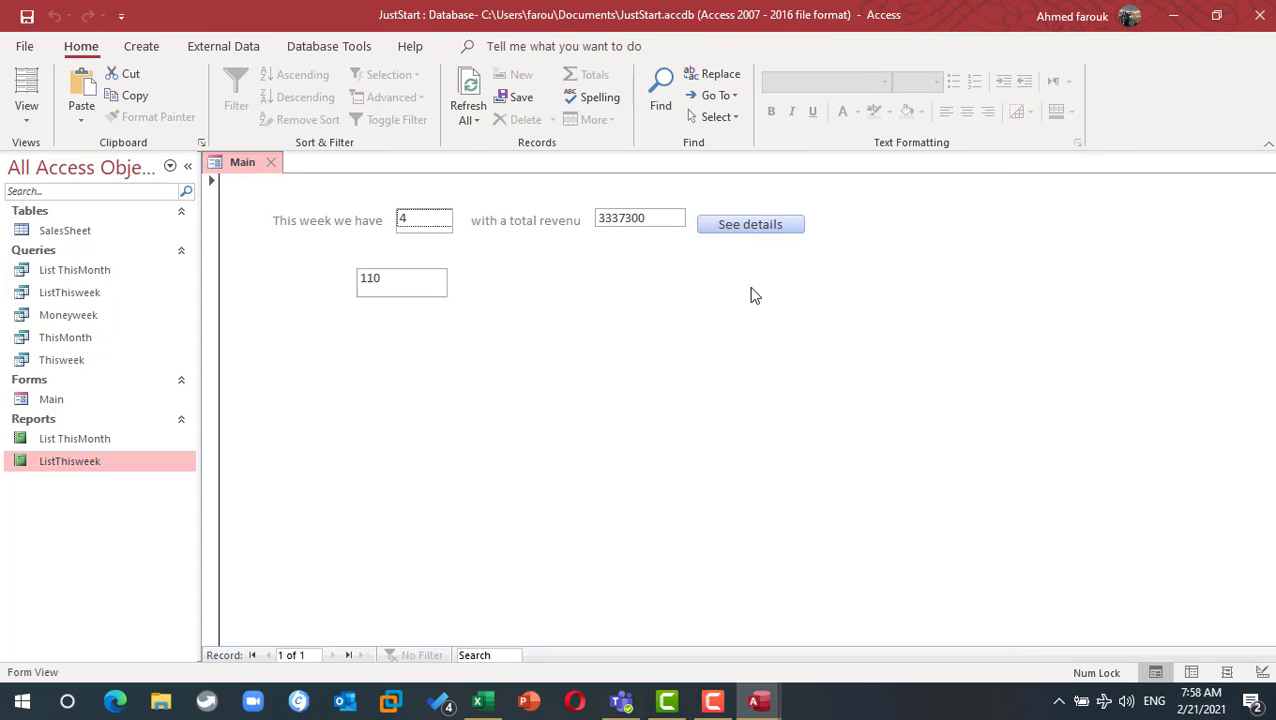
click(780, 224)
mouse_move(755, 700)
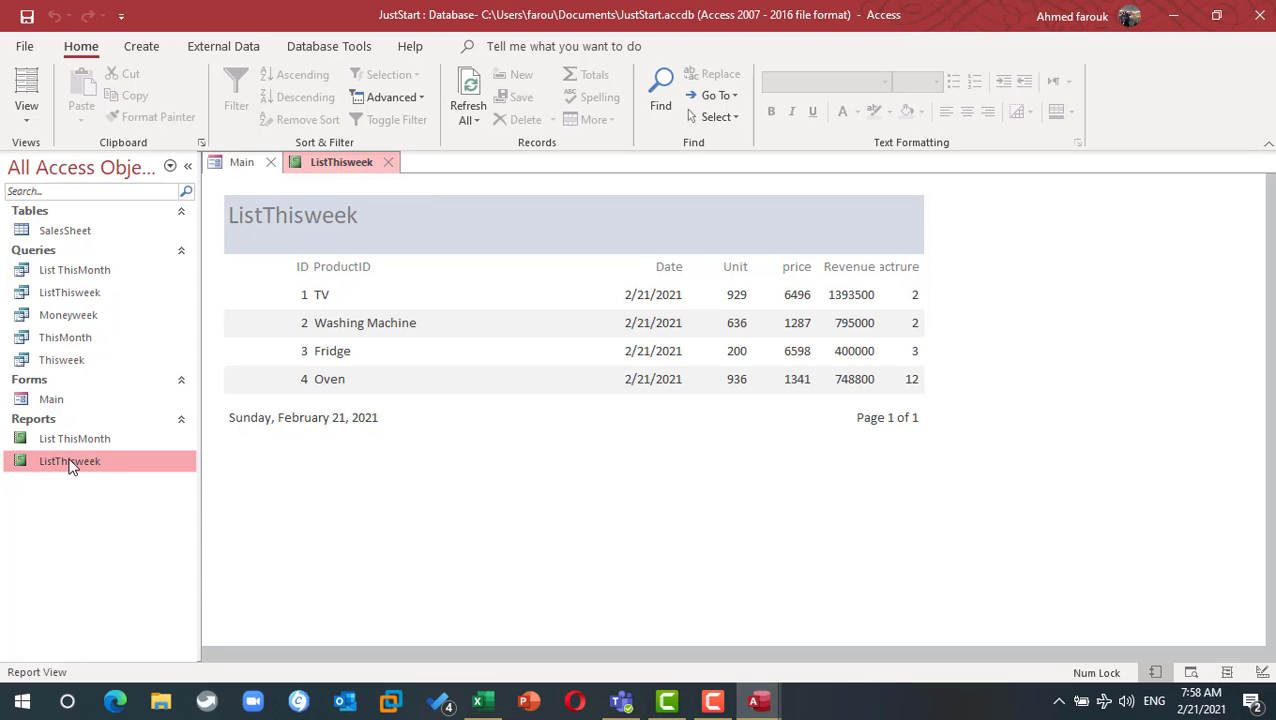
Step: Close the Main form with its design changes saved, and close the weekly report
click(270, 162)
click(595, 404)
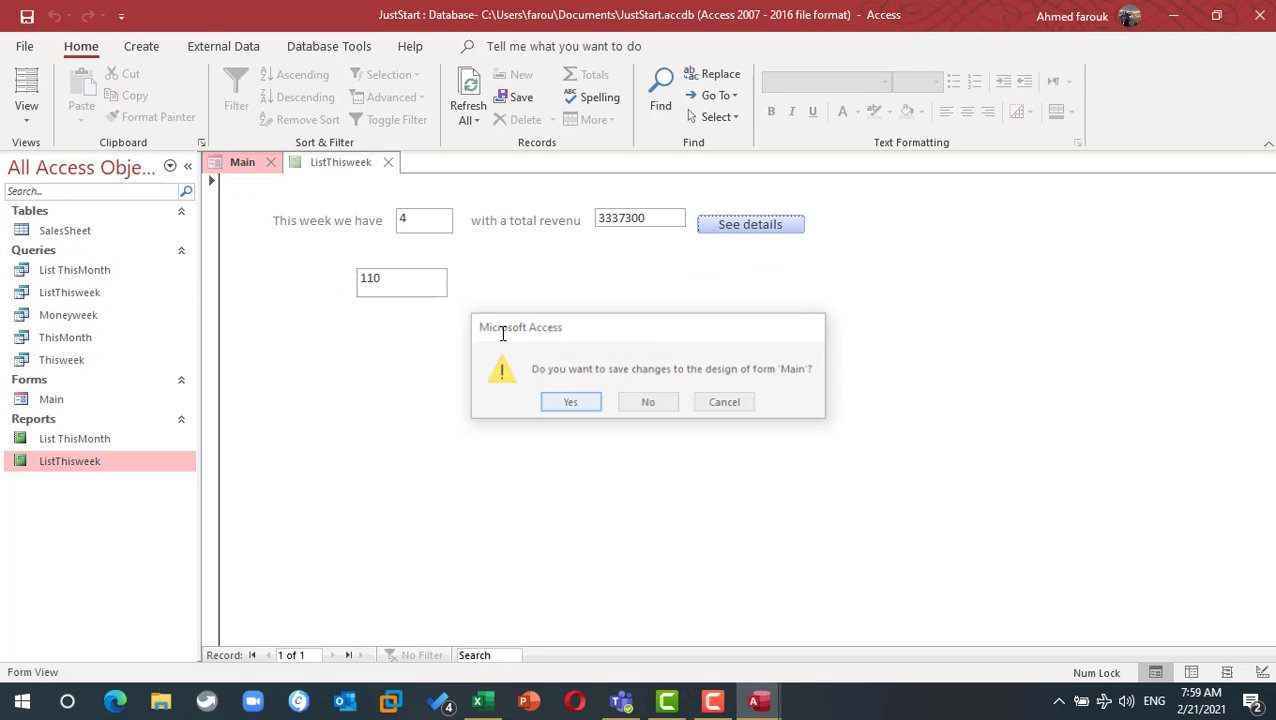
click(308, 163)
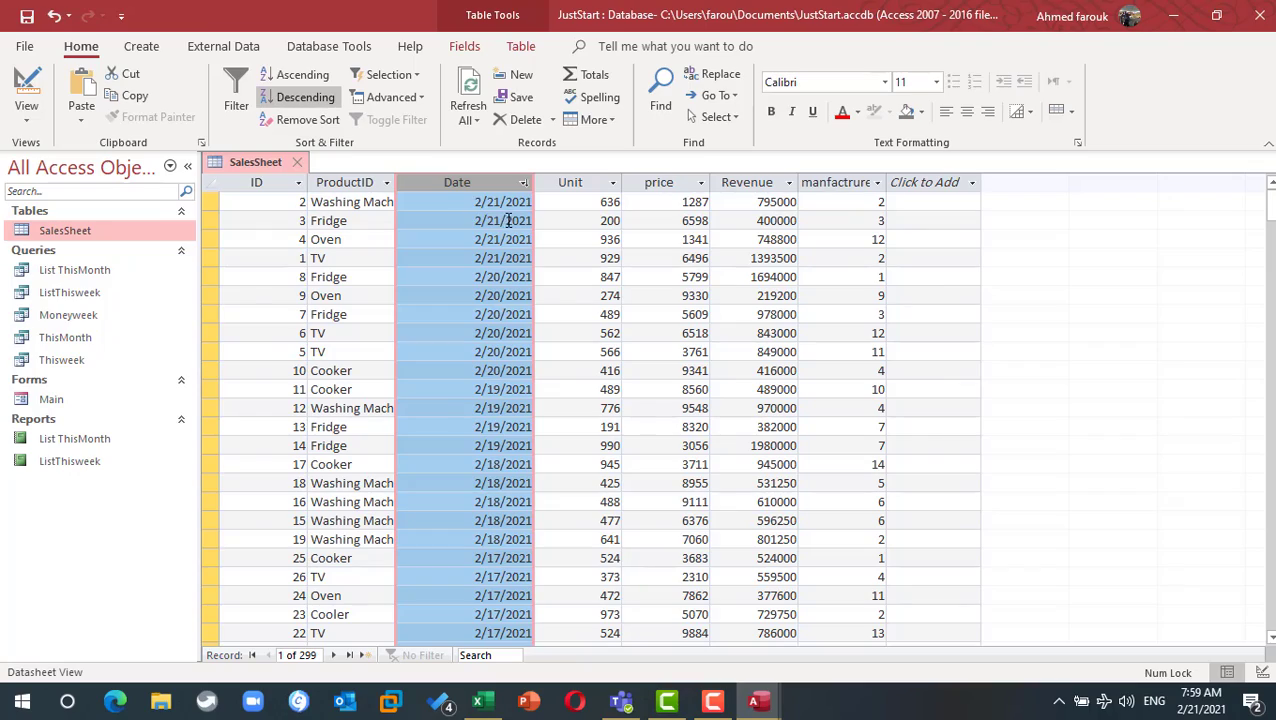
Step: Change the date of the Fridge record with ID 3 in SalesSheet to 2/21/2020 and close the table
drag(519, 220, 533, 220)
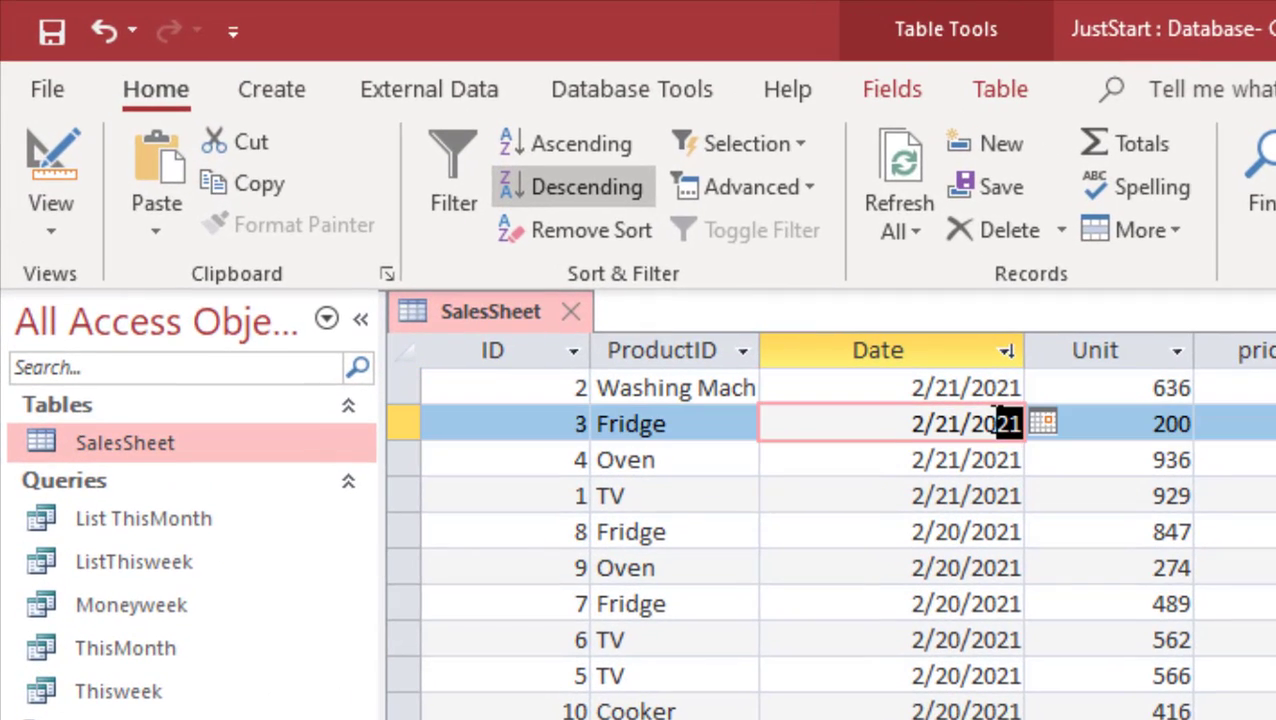
text(20)
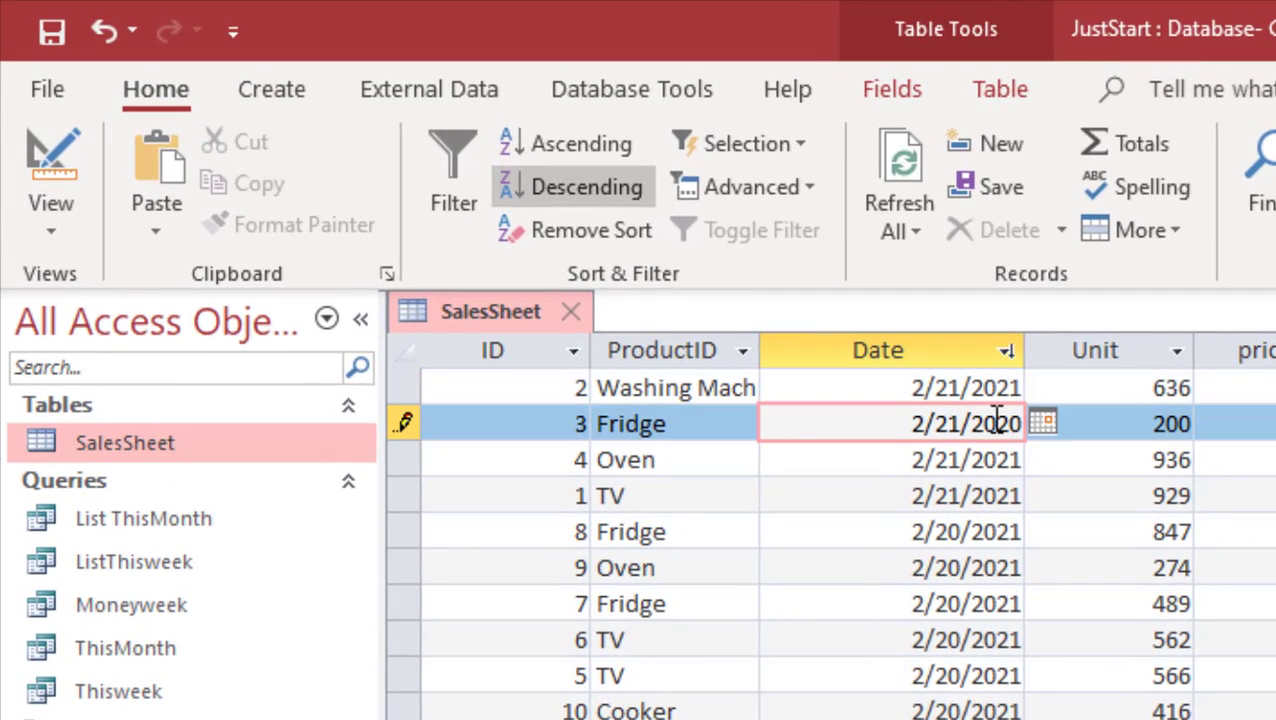
click(960, 459)
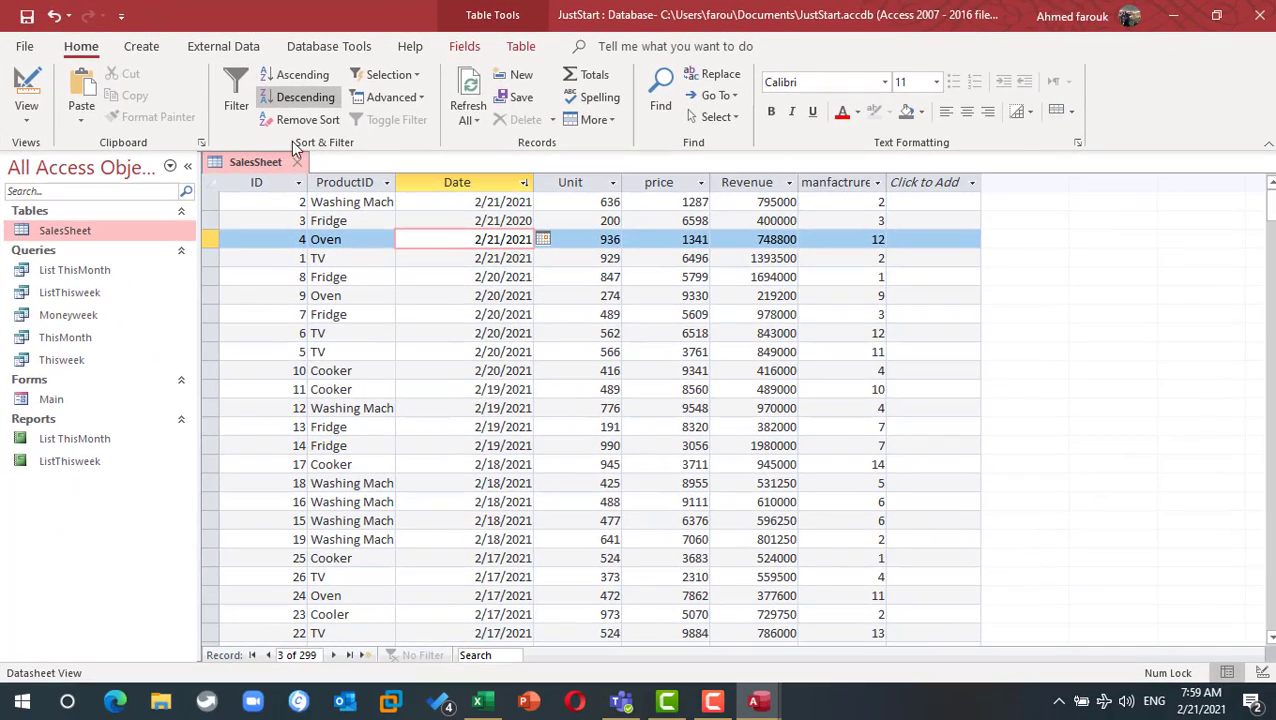
click(312, 170)
Step: Open the Main form, check its weekly figures and the report behind See details, and close the report
click(120, 421)
double_click(120, 416)
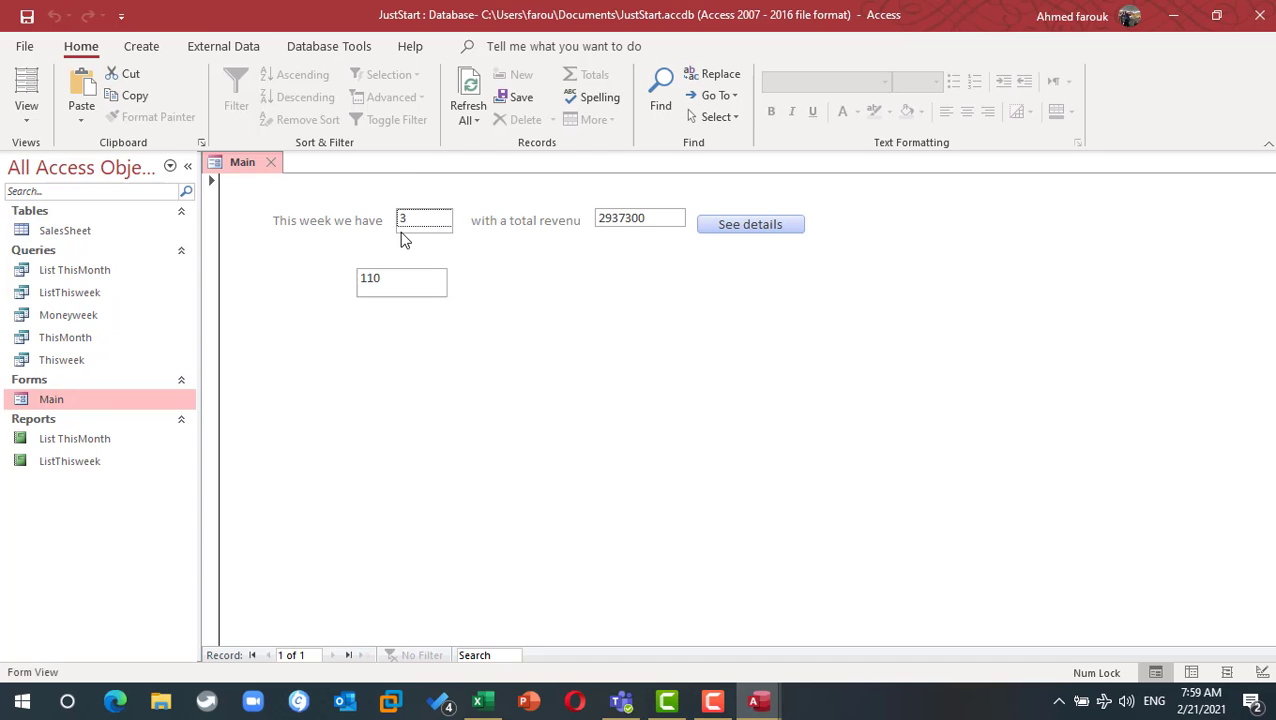
click(760, 225)
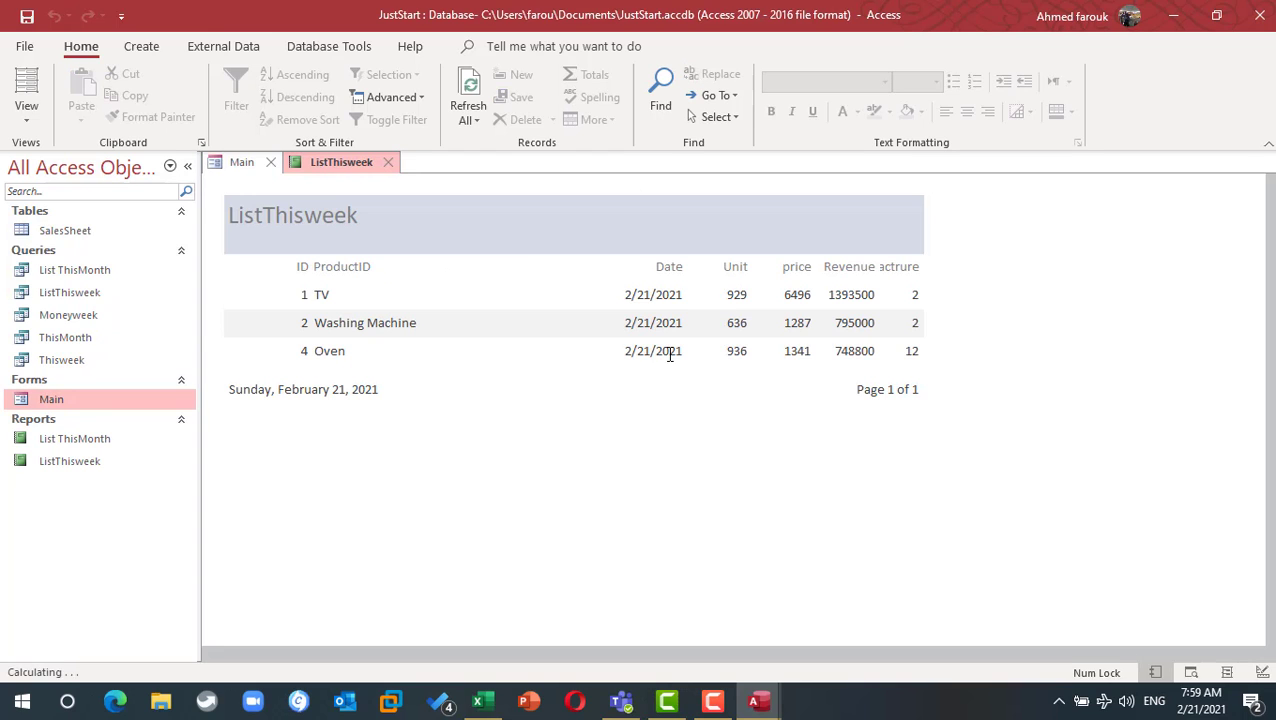
click(387, 162)
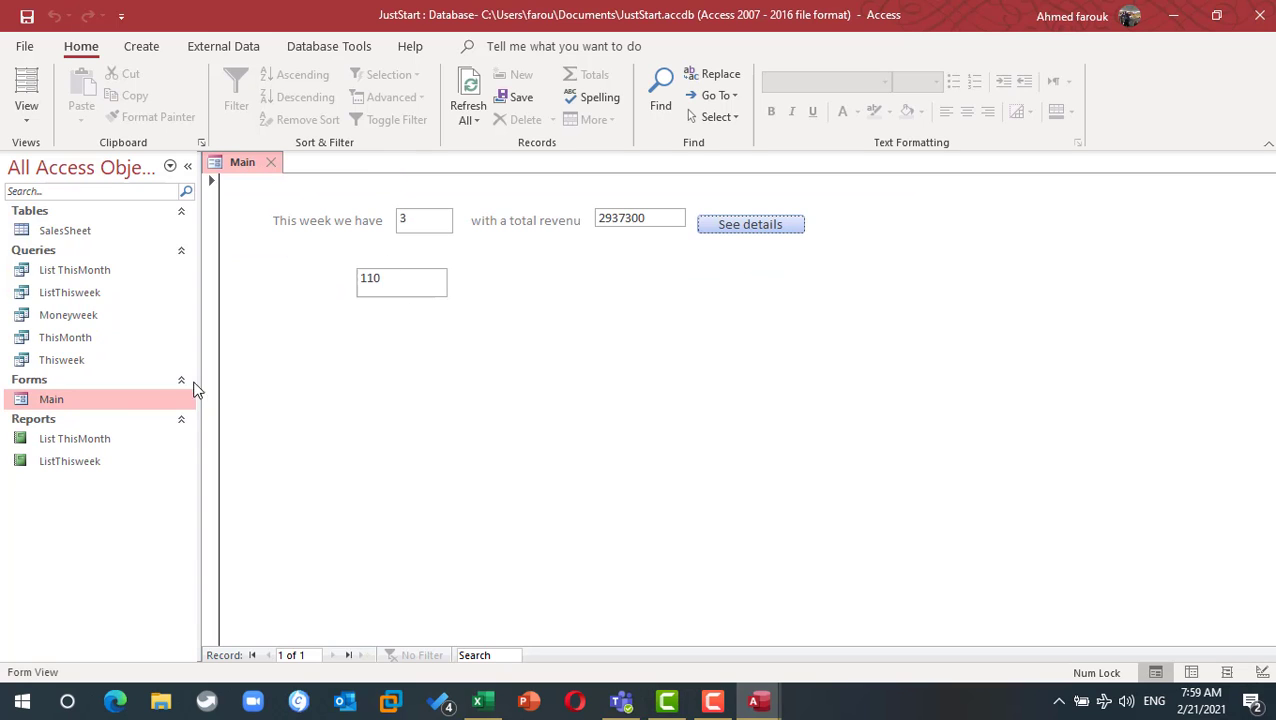
Step: Open the List ThisMonth report, examine the record with ID 3, and close the Main form and the report
double_click(91, 443)
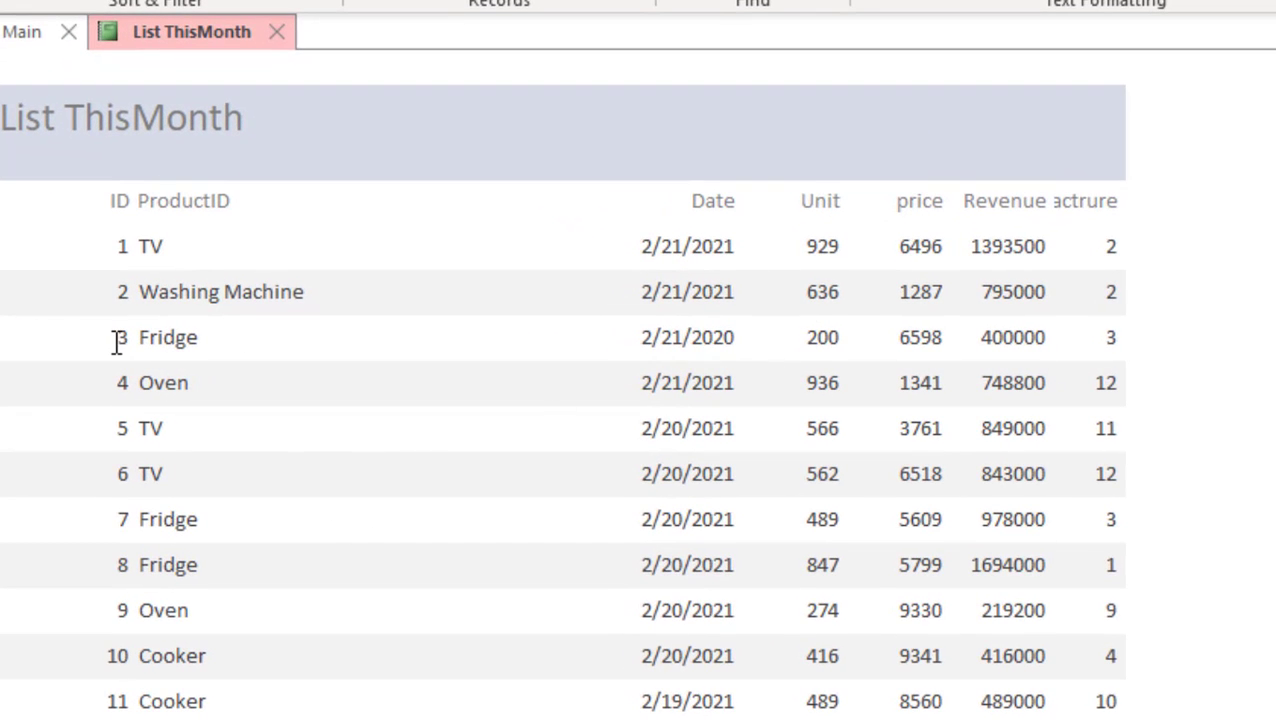
drag(110, 338, 194, 341)
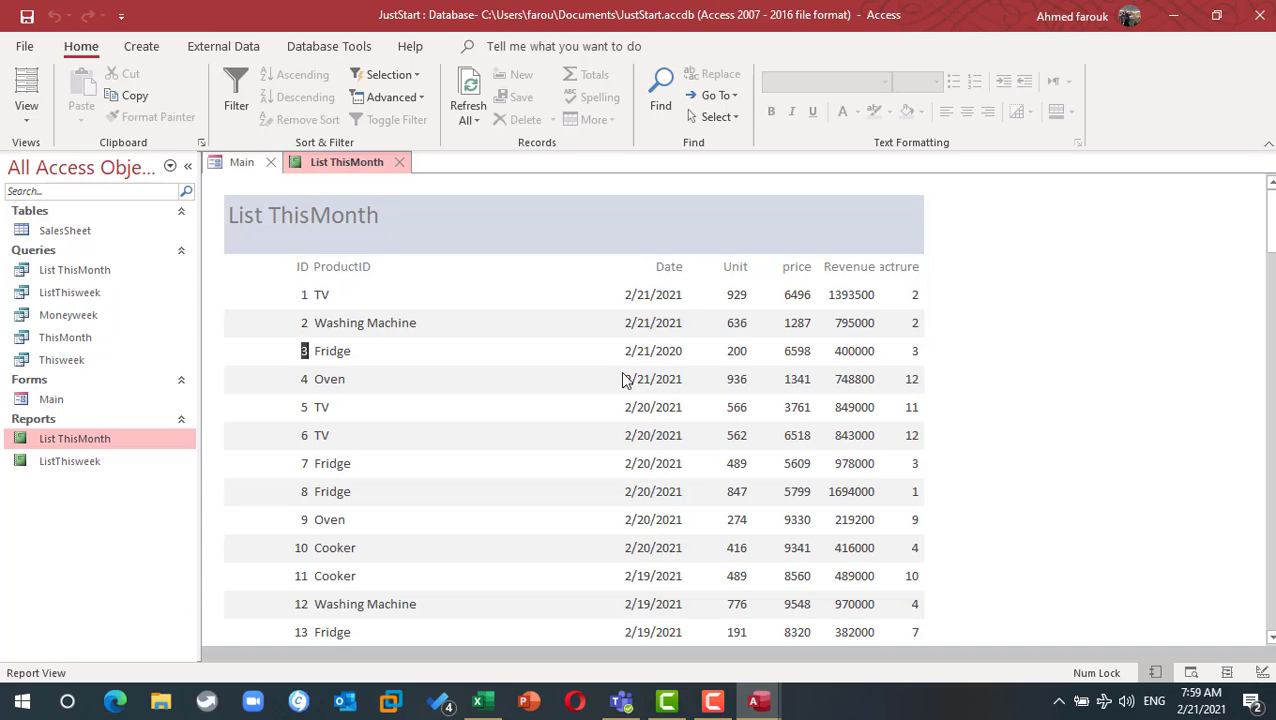
click(270, 162)
click(322, 162)
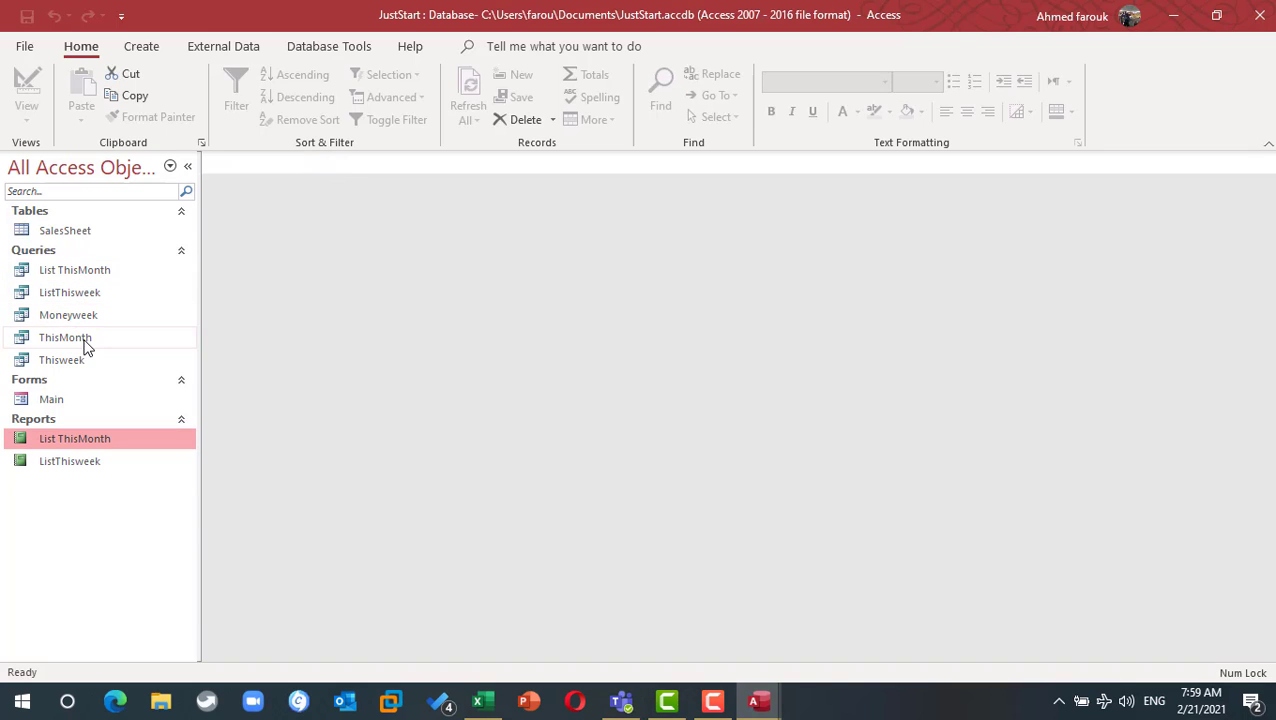
Step: Open the ThisMonth query in Design View and add a Year([date]) field in its third column
right_click(85, 340)
click(150, 380)
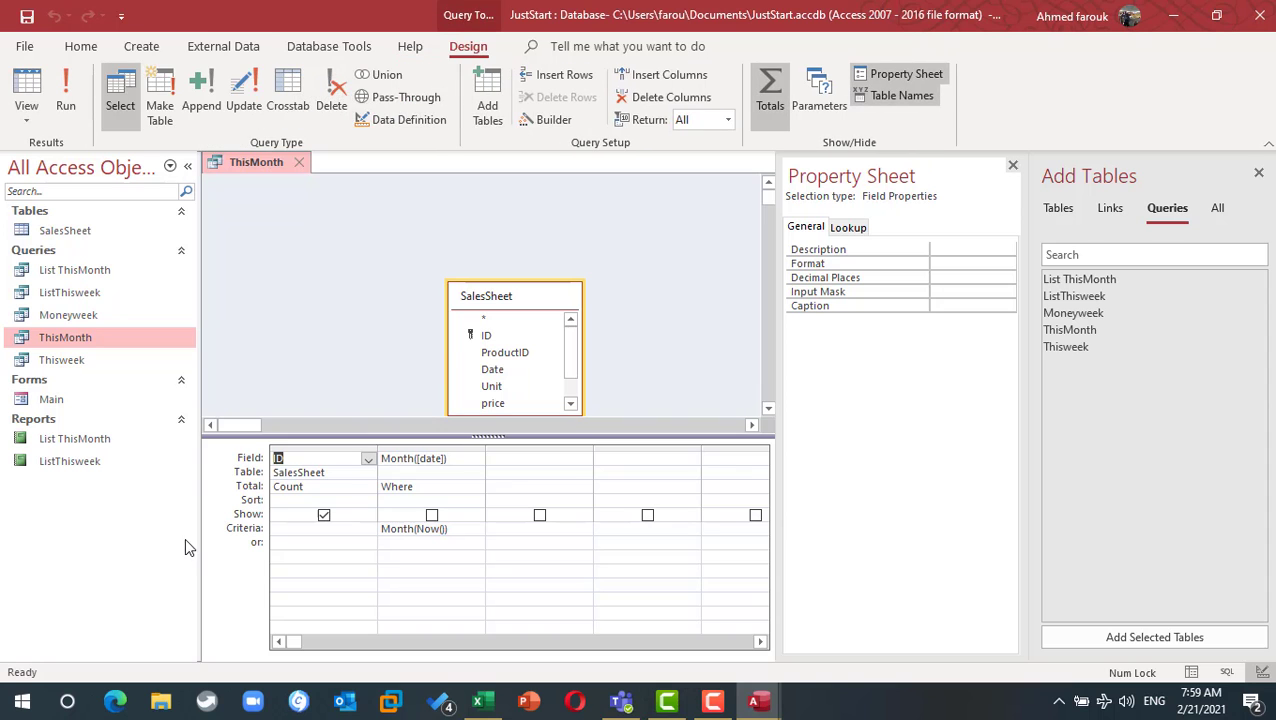
drag(541, 294, 548, 239)
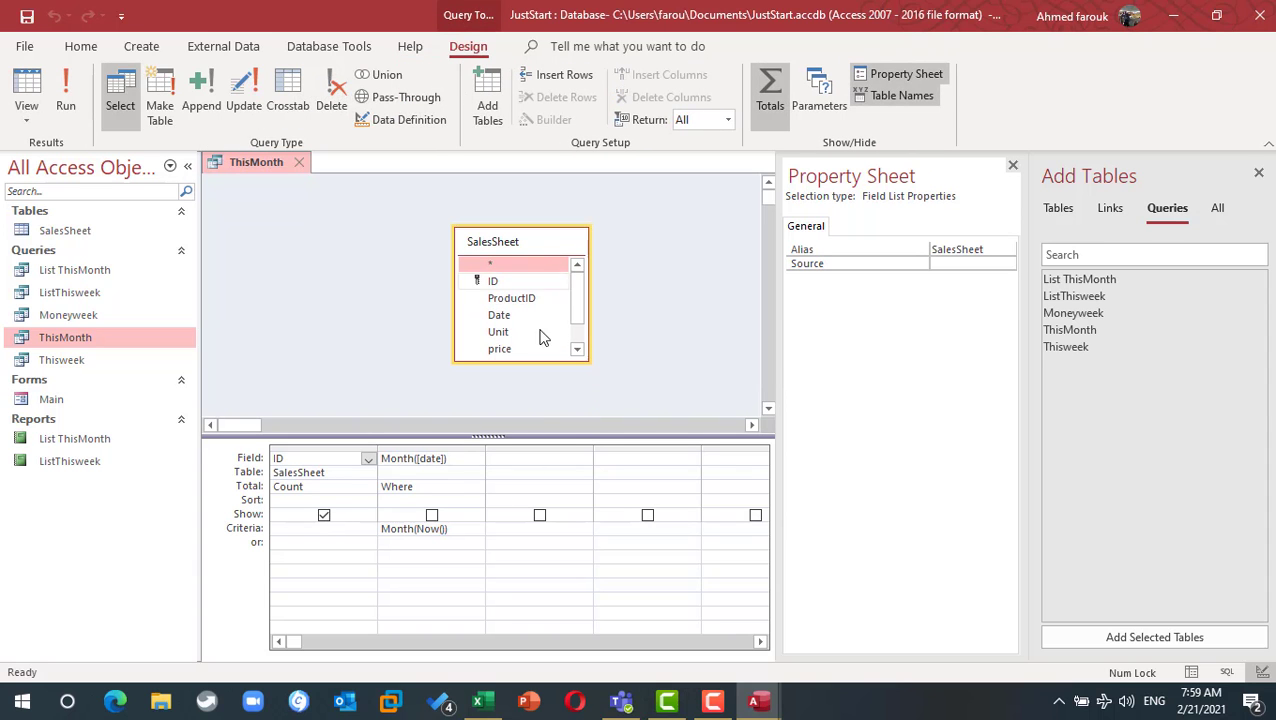
click(534, 457)
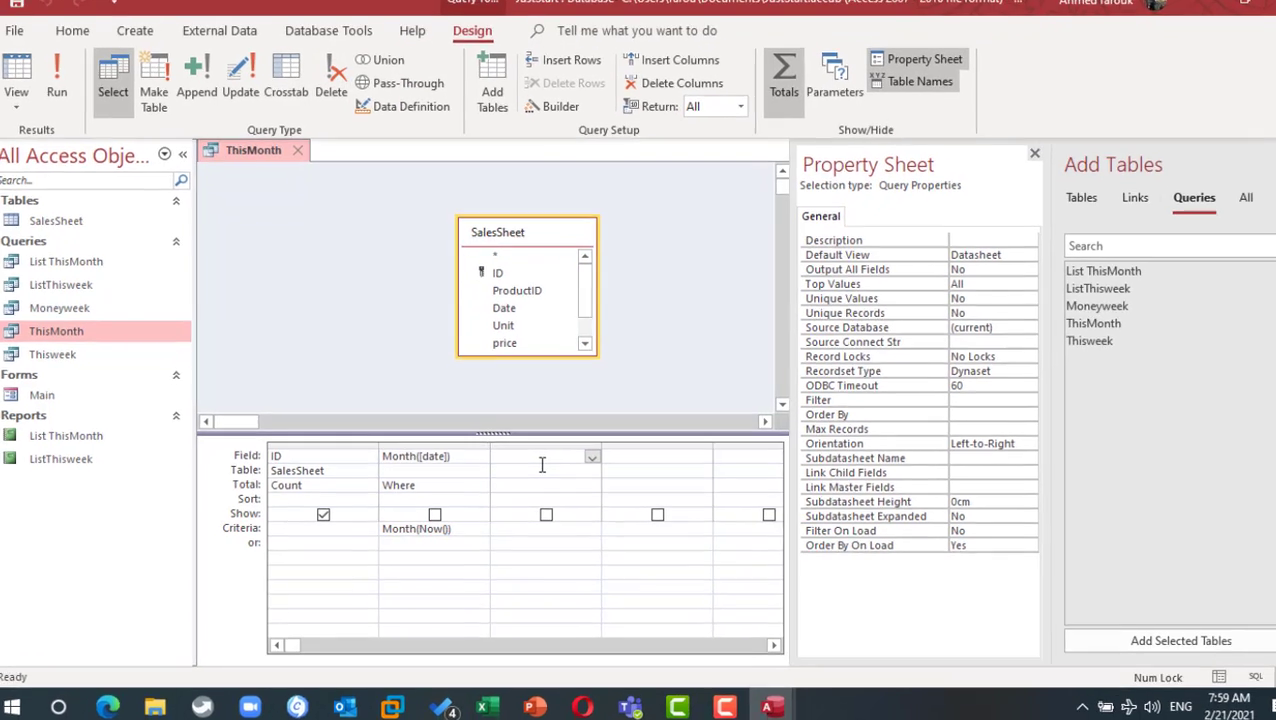
text(ye)
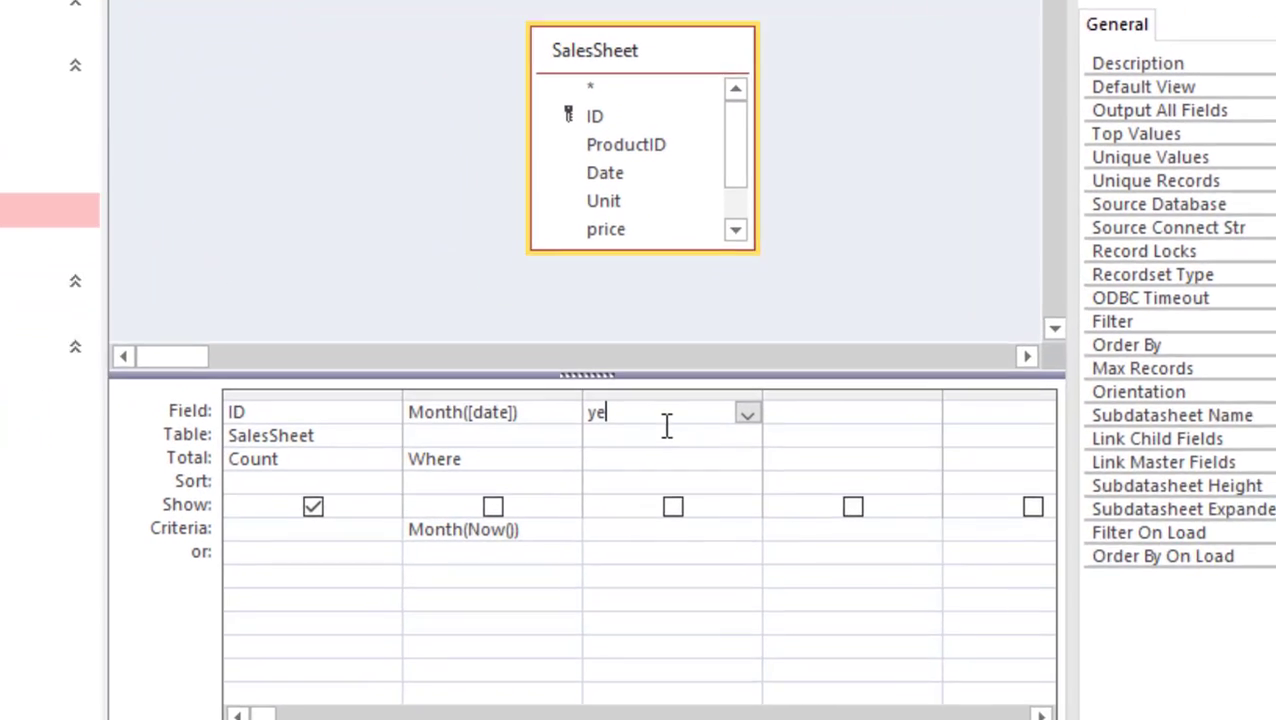
text(ar)
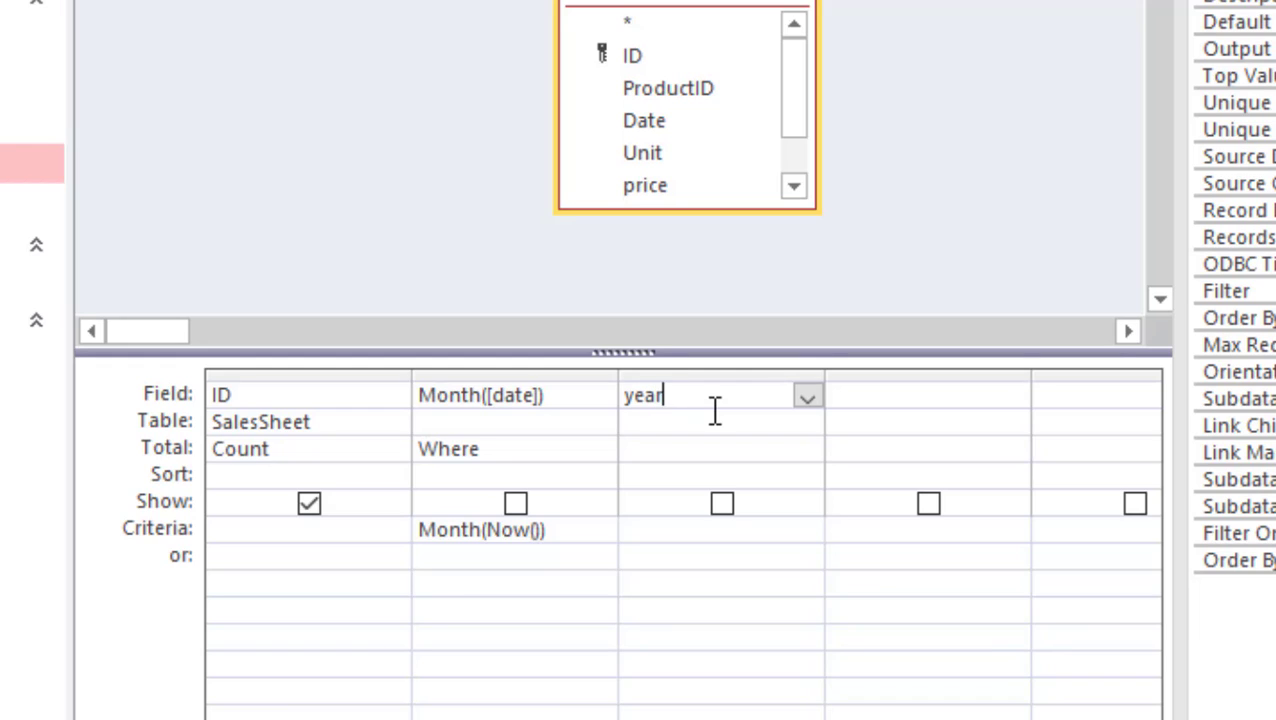
text((date)
click(681, 538)
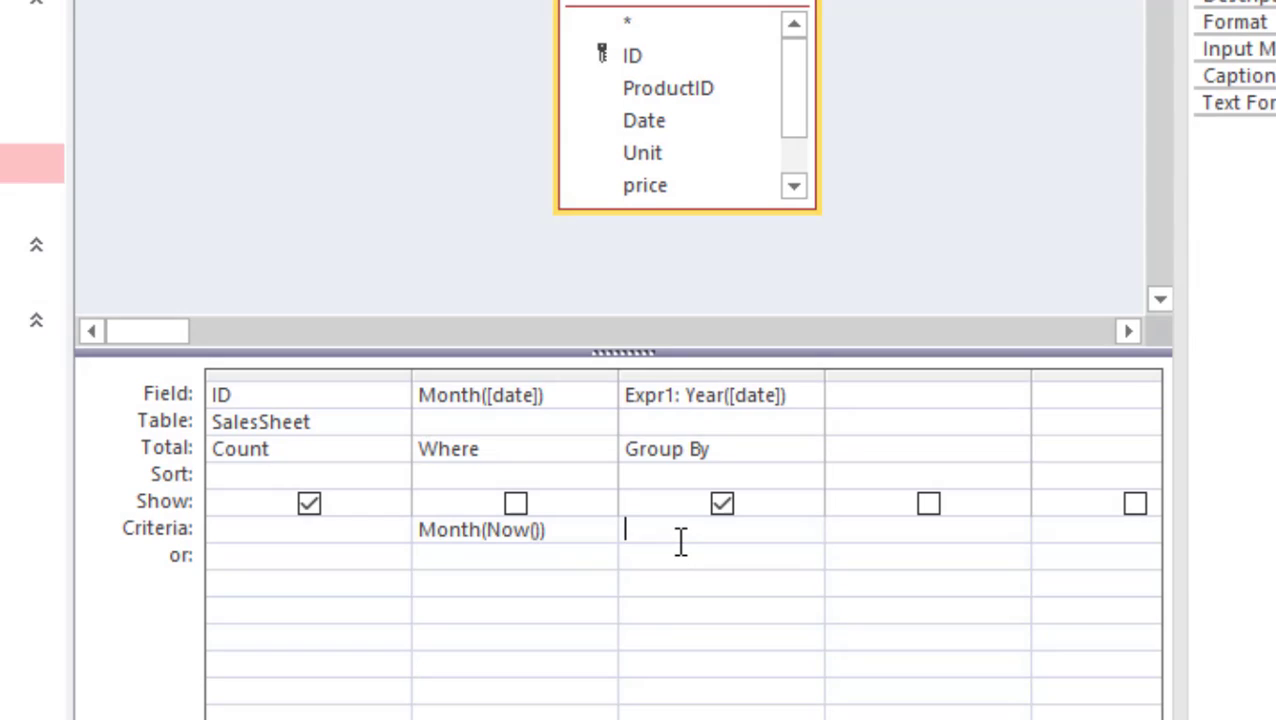
Step: Set the Total row of the Year([date]) column to Where
click(742, 428)
click(772, 455)
click(806, 452)
click(722, 719)
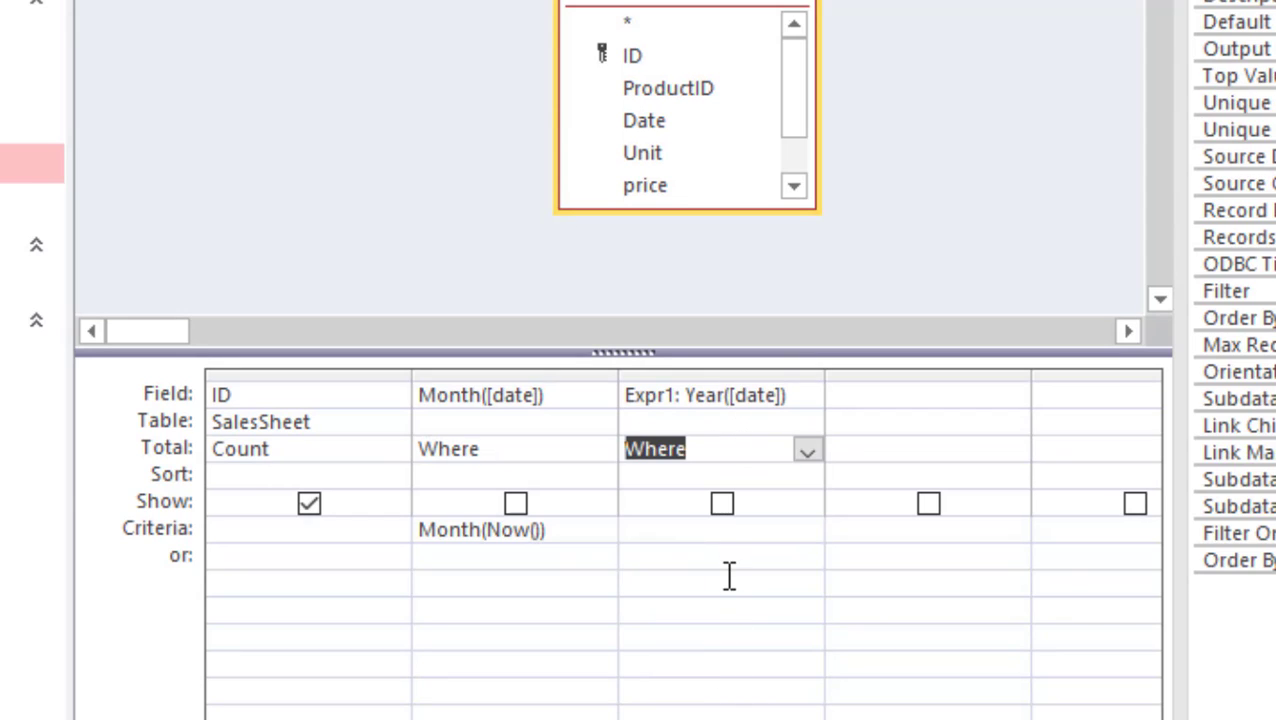
Step: Enter Year(Now()) as the criteria of the Year([date]) column, and close the ThisMonth query with its changes saved
click(731, 529)
text(year)
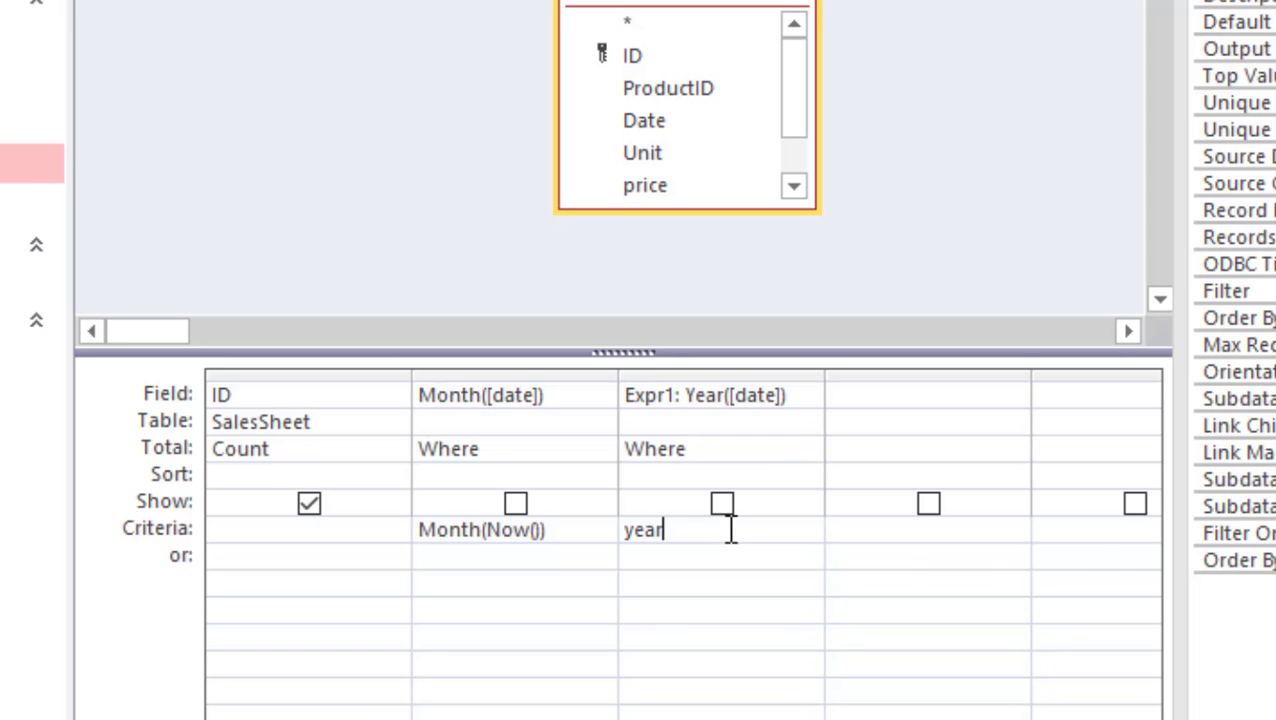
text((no)
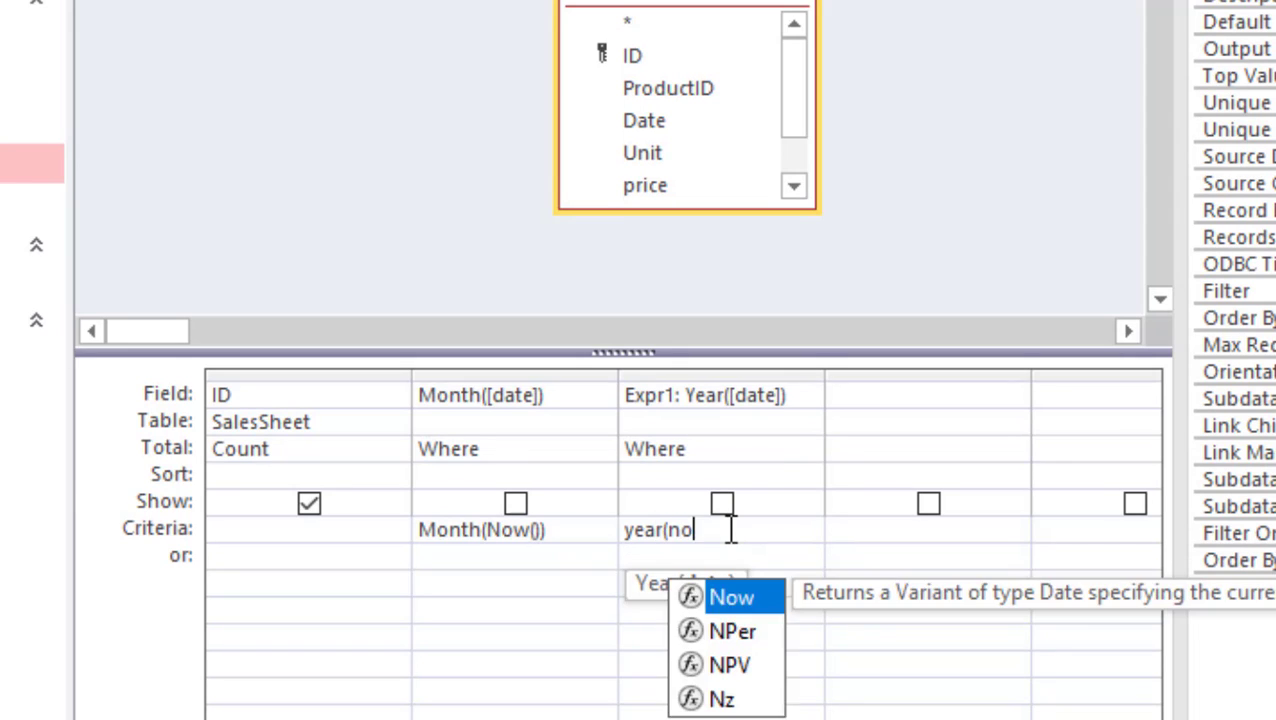
text(w()))
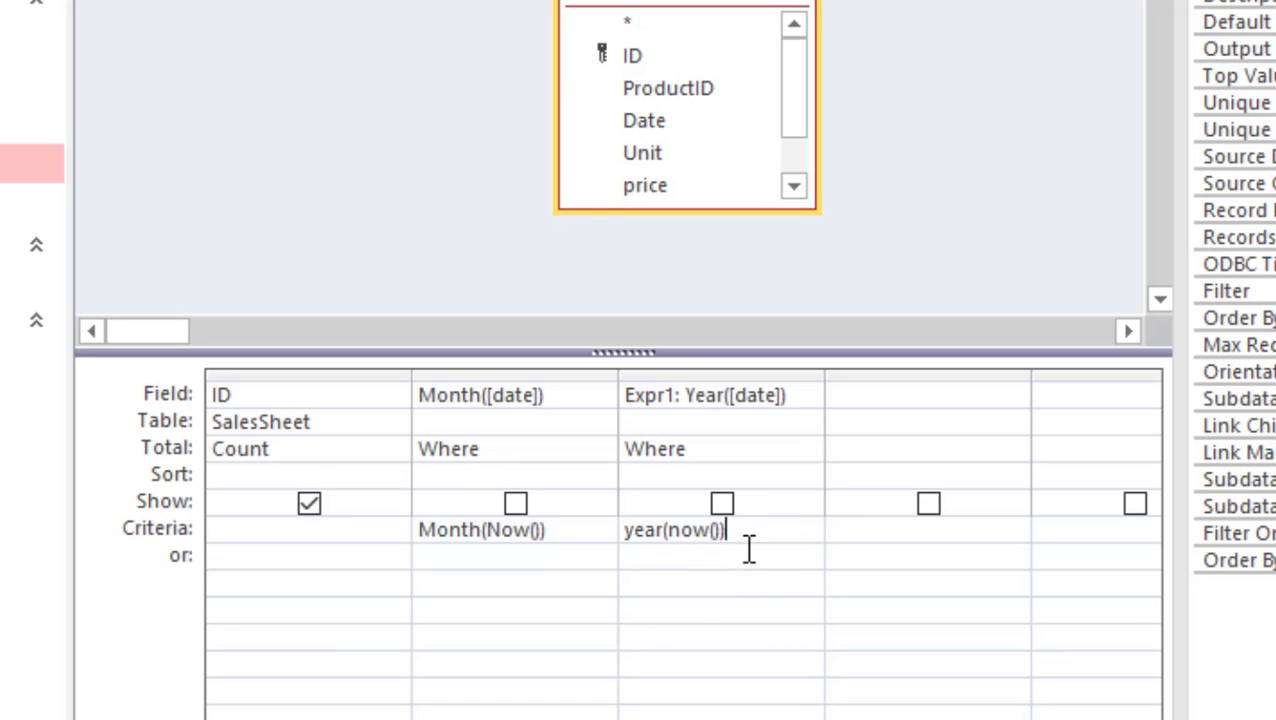
click(748, 548)
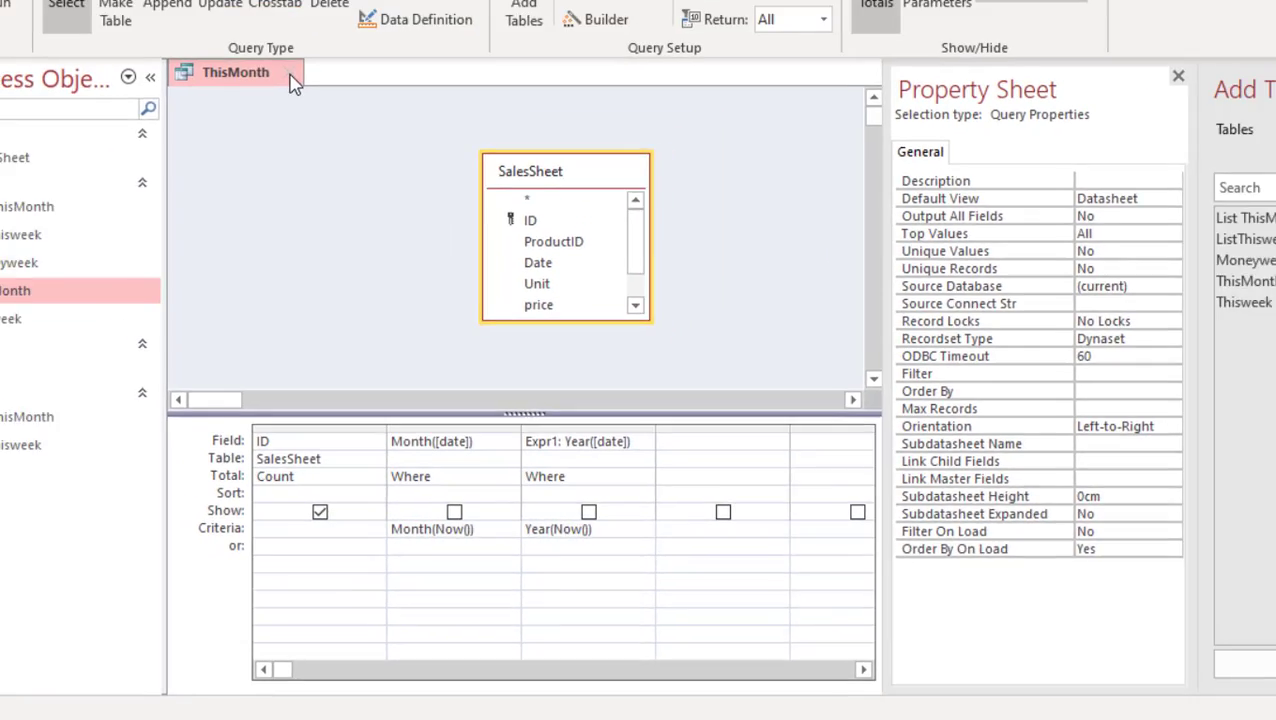
click(261, 0)
click(565, 402)
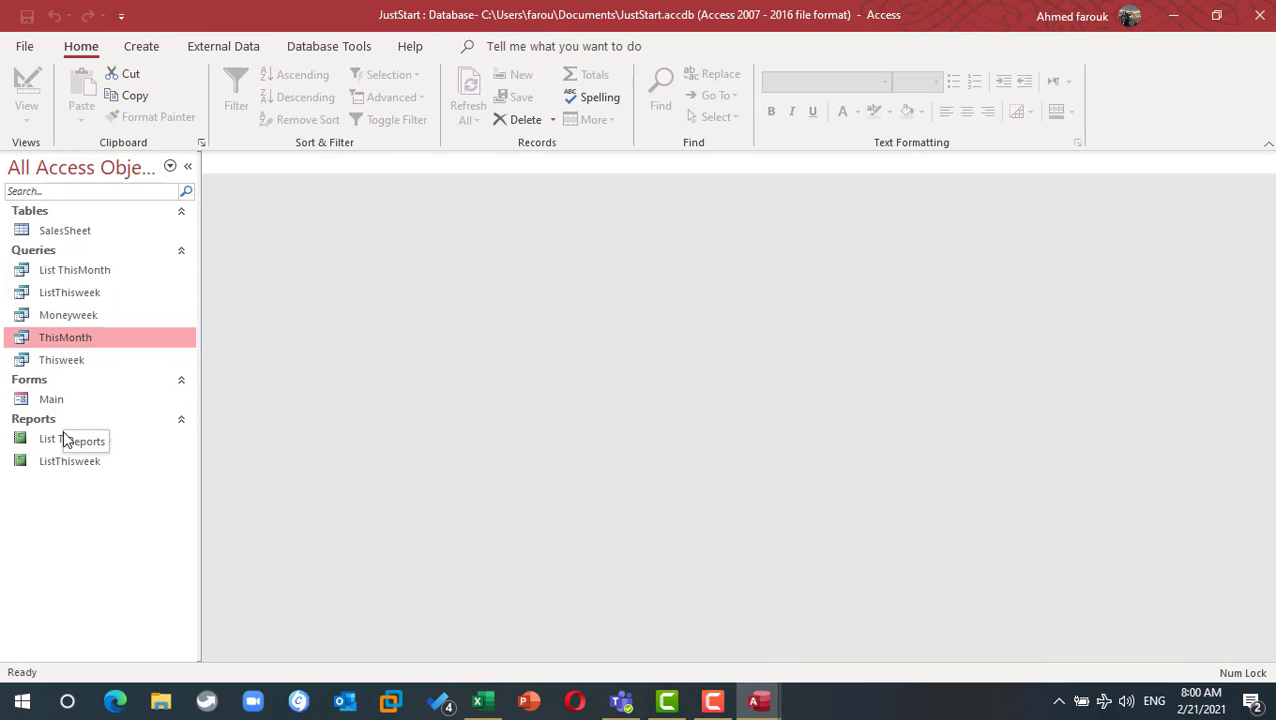
Step: Open the Main form to check the monthly sales count, and close the form
double_click(60, 399)
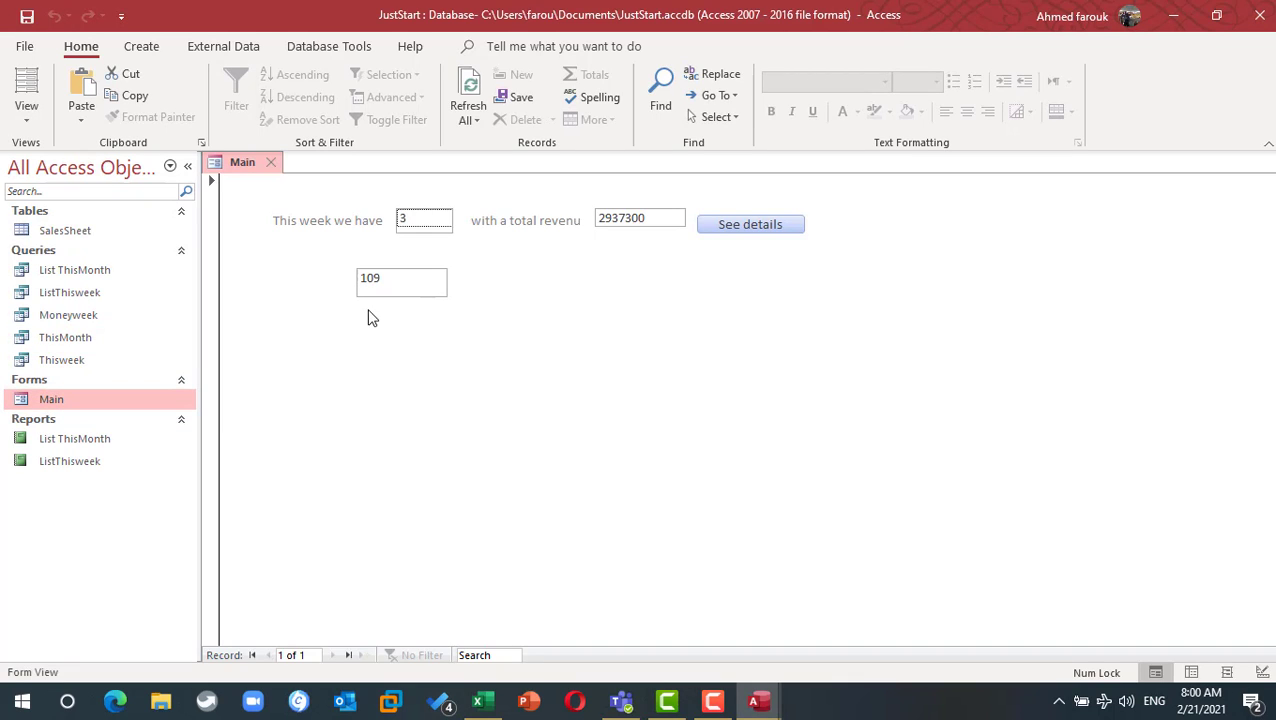
click(272, 163)
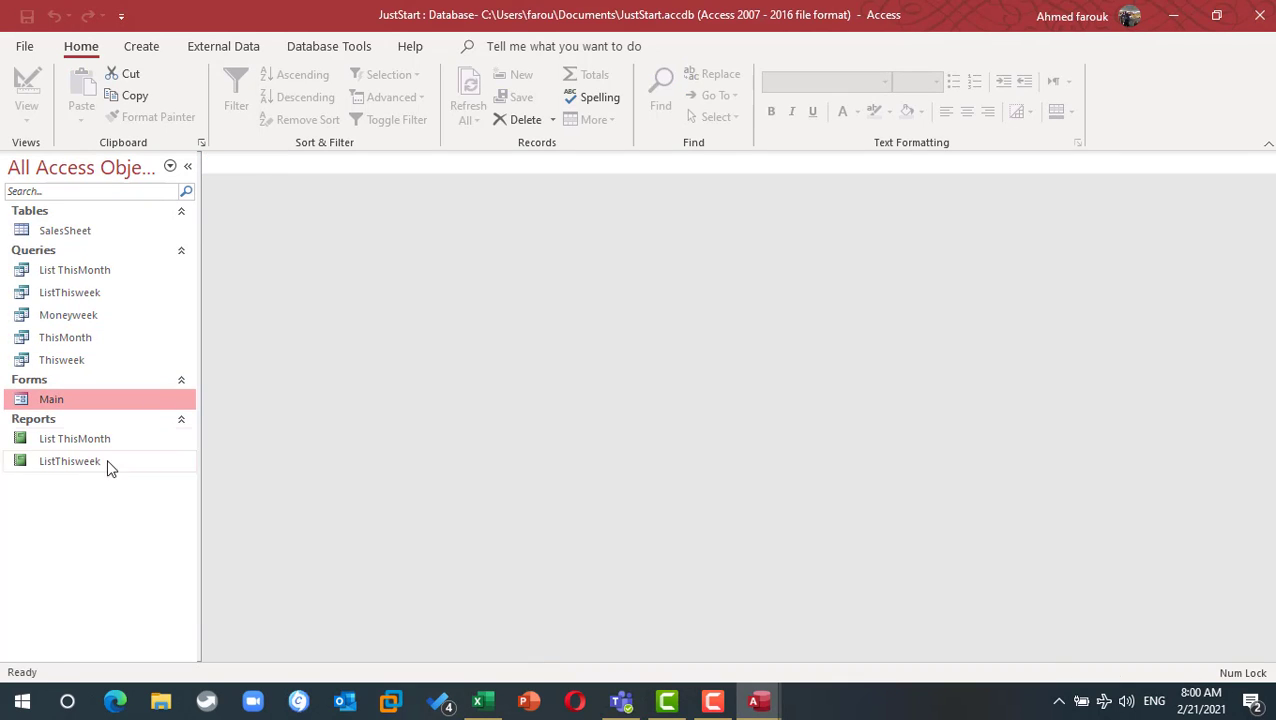
Step: Open the List ThisMonth query in Design View and add a Year([date]) field in the column after Month([date])
right_click(88, 271)
click(160, 319)
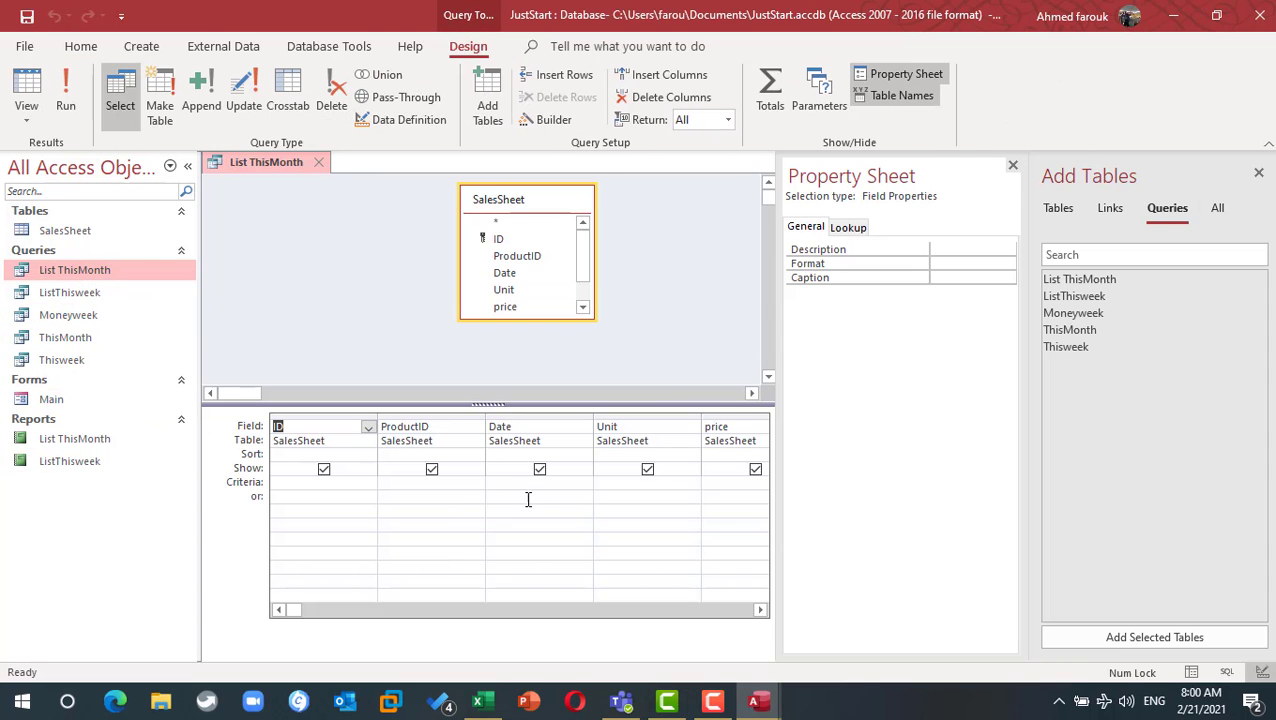
click(1258, 172)
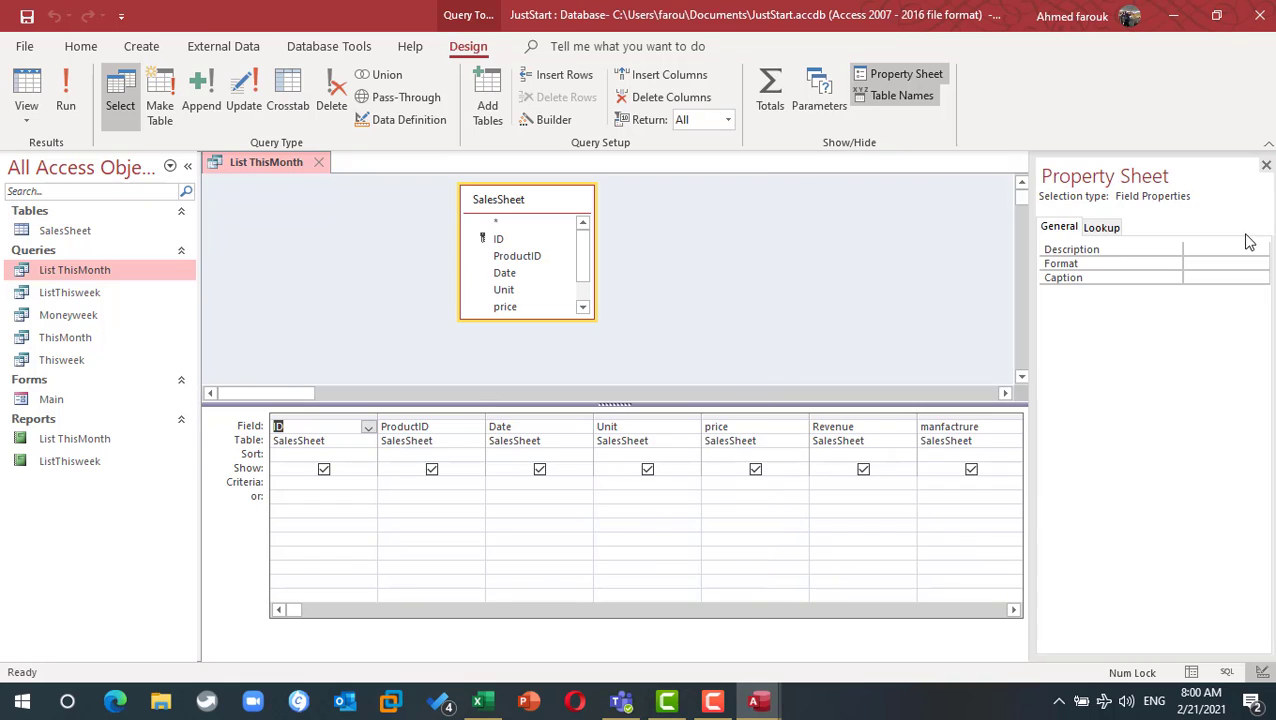
click(1013, 609)
click(1013, 609)
click(826, 426)
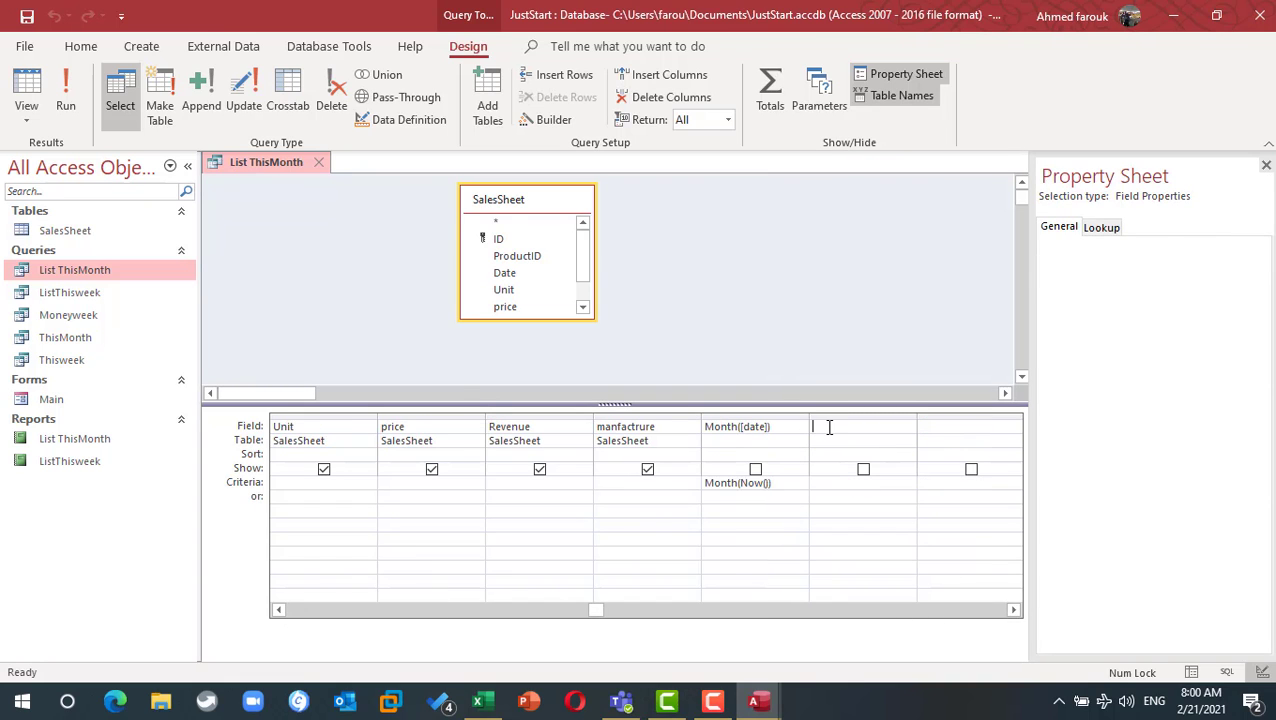
text(year)
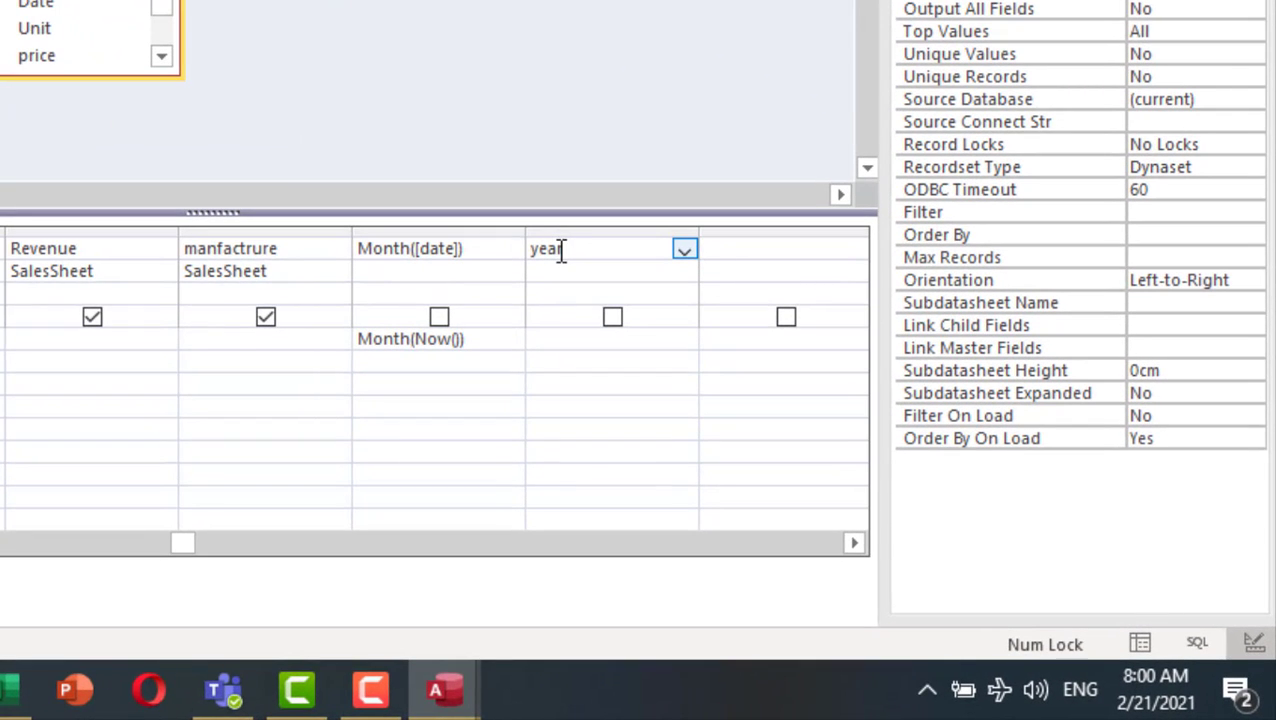
text(([date)
Step: Set the Year([date]) criteria to Year(Now()), hide that column from the output, and close the List ThisMonth query with its changes saved
click(558, 336)
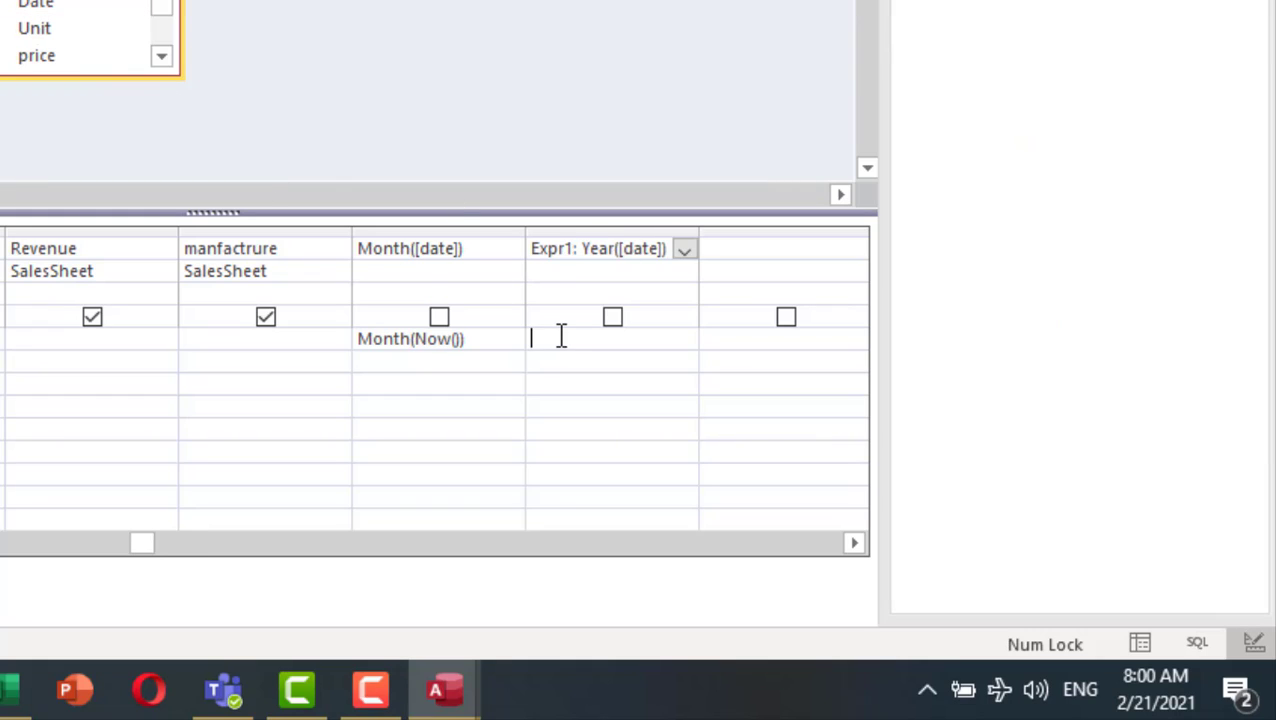
text(year)
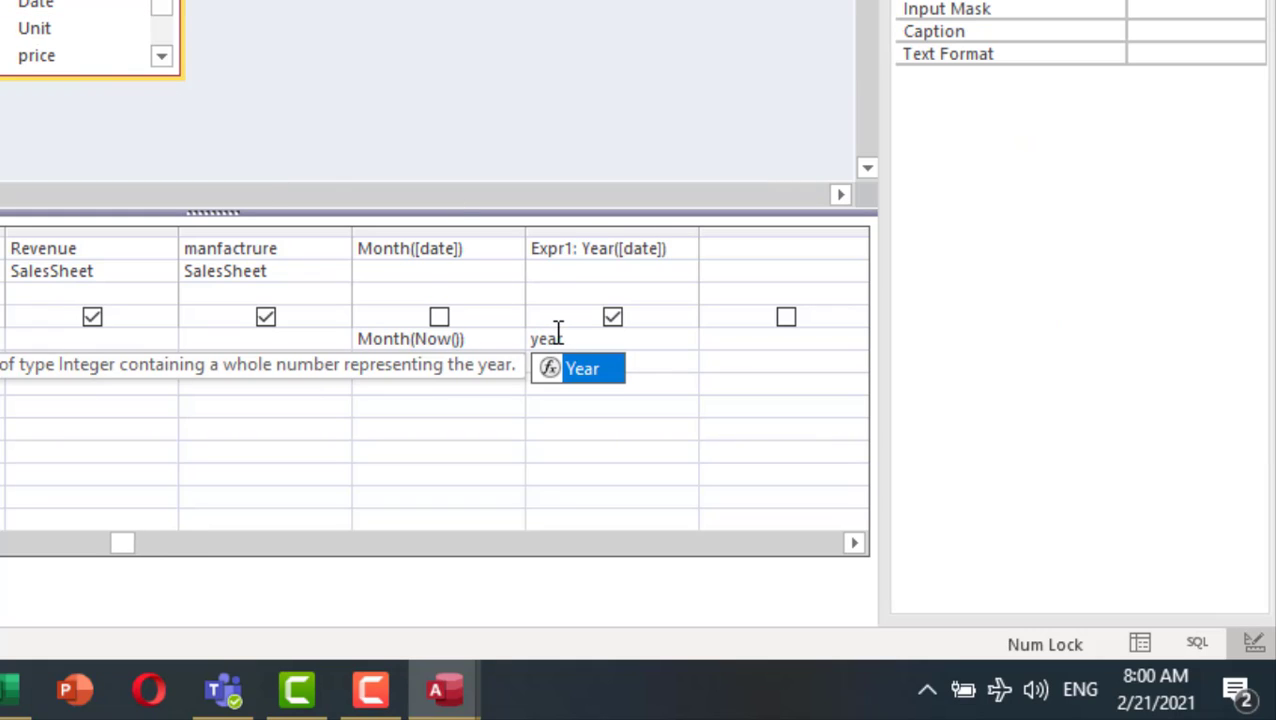
text((now))
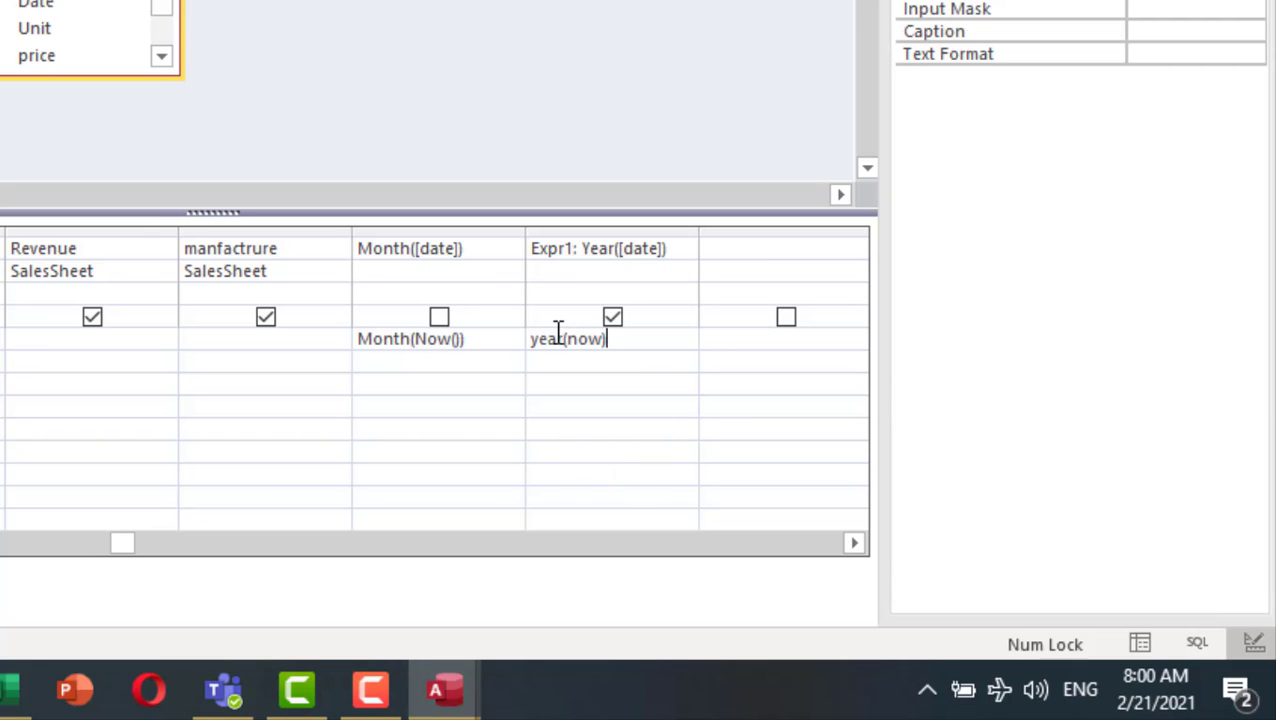
click(612, 317)
click(618, 362)
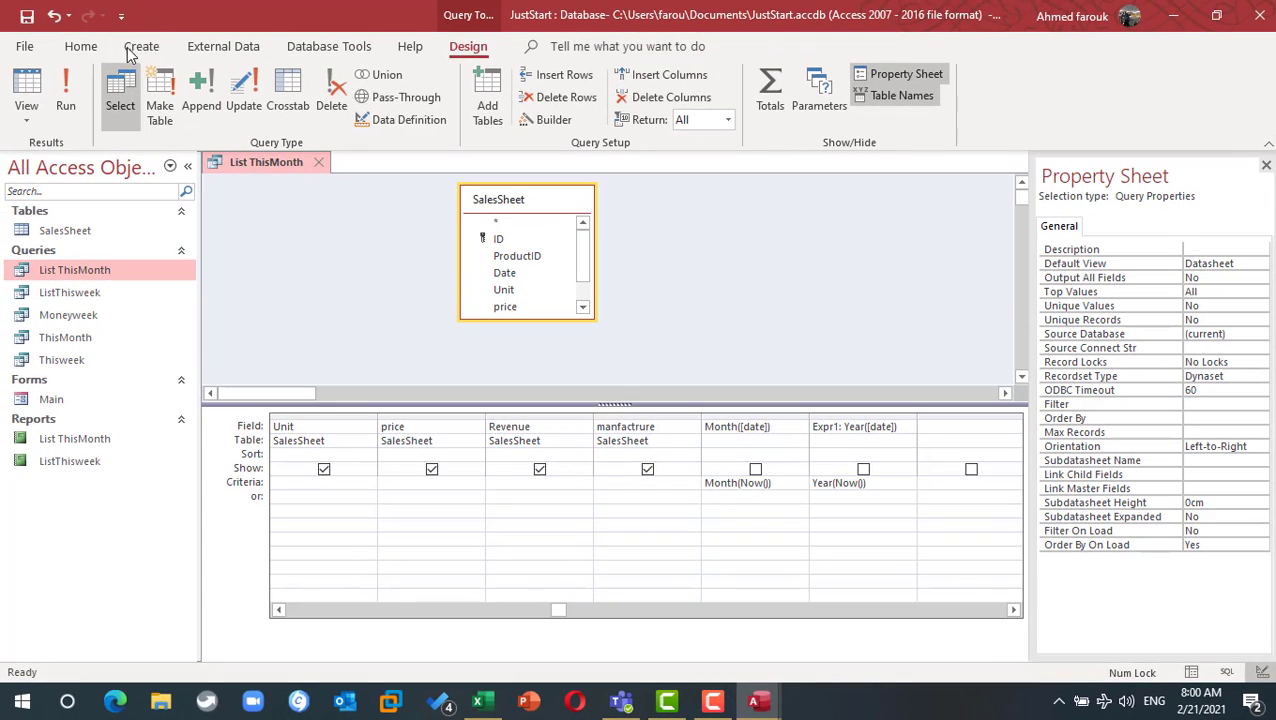
click(318, 162)
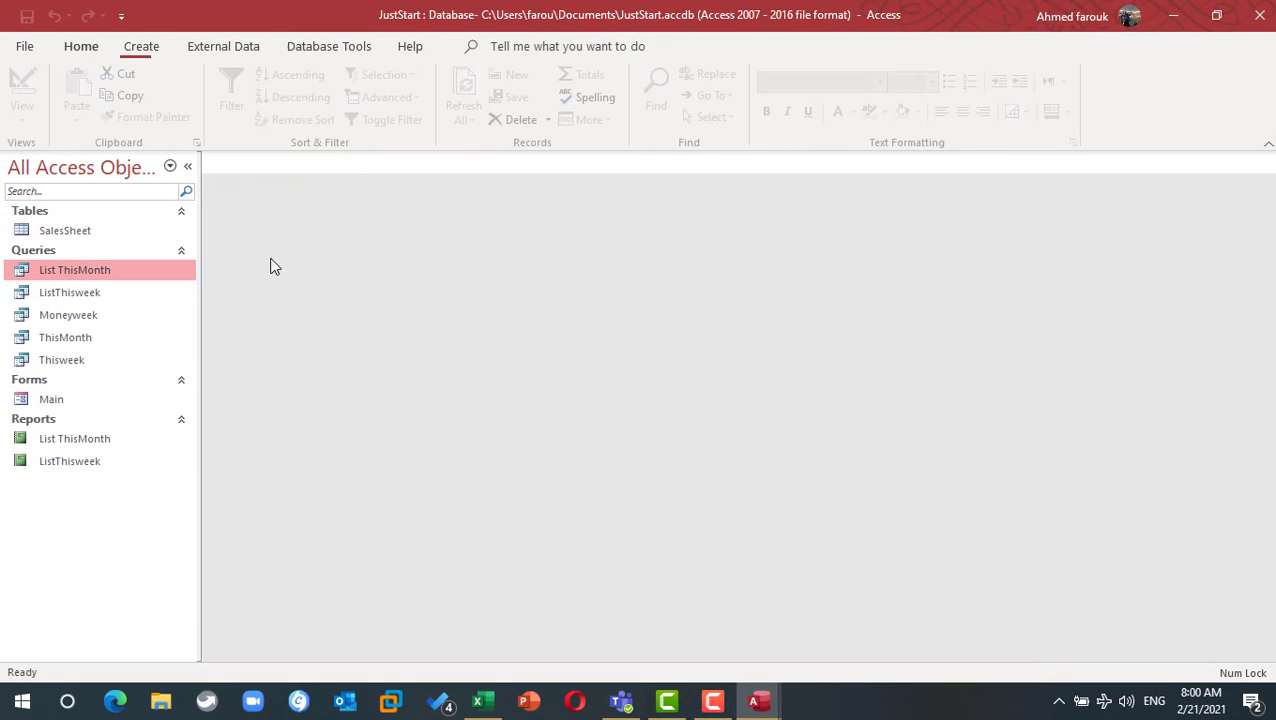
Step: Open the List ThisMonth report to check which records it lists
double_click(124, 439)
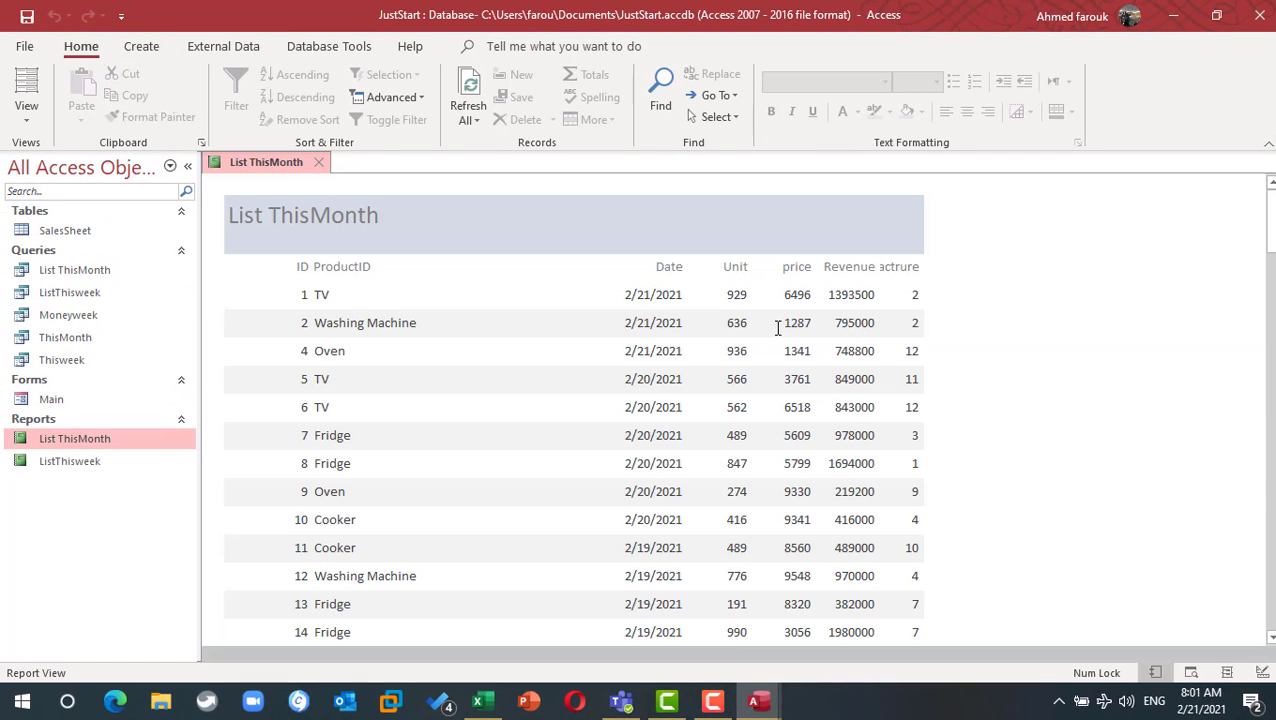